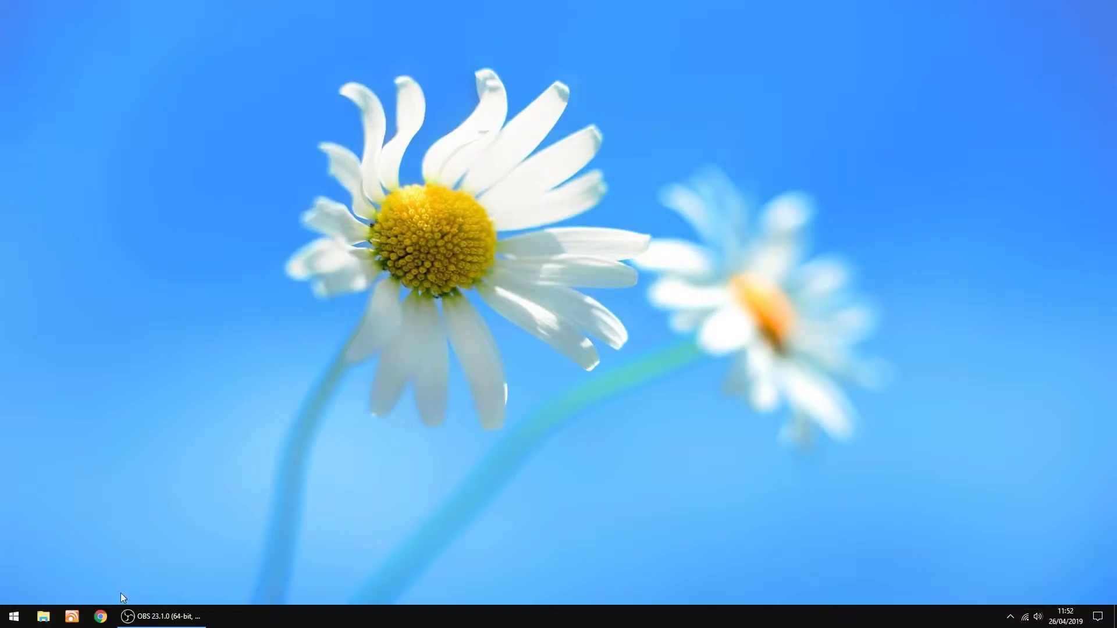
In Chrome, browse from the openmediavault download bookmark to SourceForge's Raspberry Pi images folder
{"action": "left_click", "coordinate": [100, 616]}
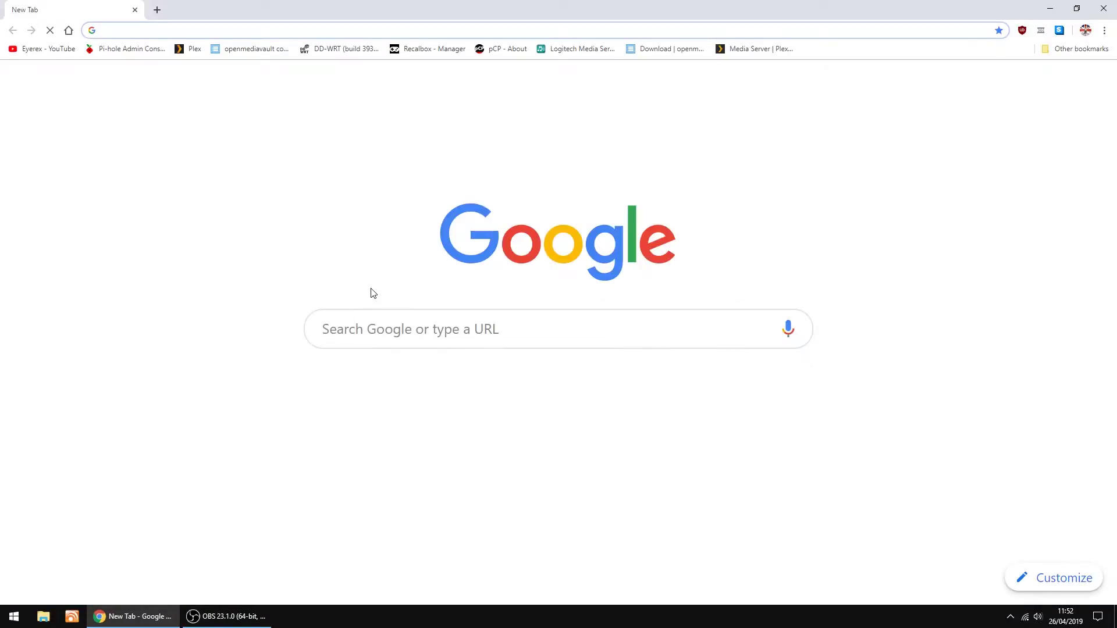
{"action": "left_click", "coordinate": [649, 54]}
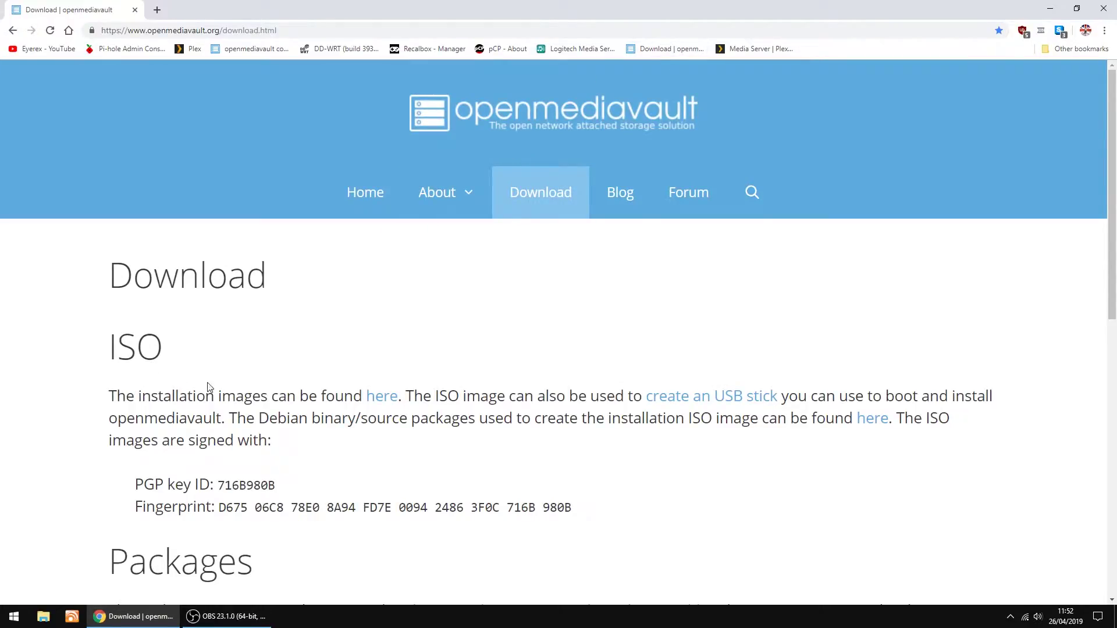
{"action": "left_click", "coordinate": [382, 396]}
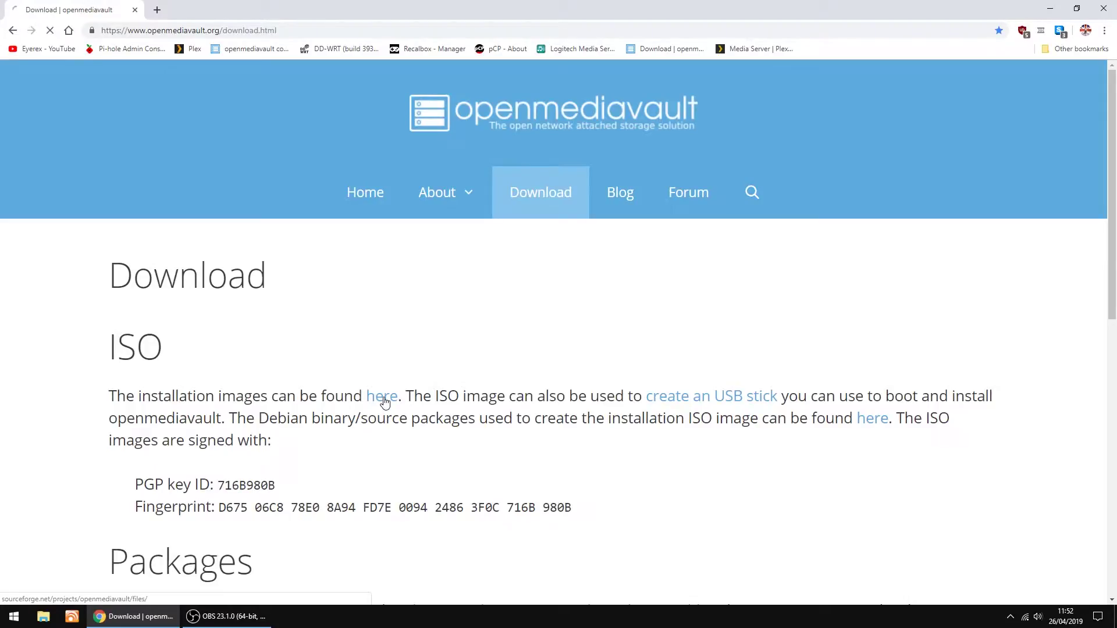
{"action": "scroll", "coordinate": [207, 370], "scroll_direction": "down", "scroll_amount": 4}
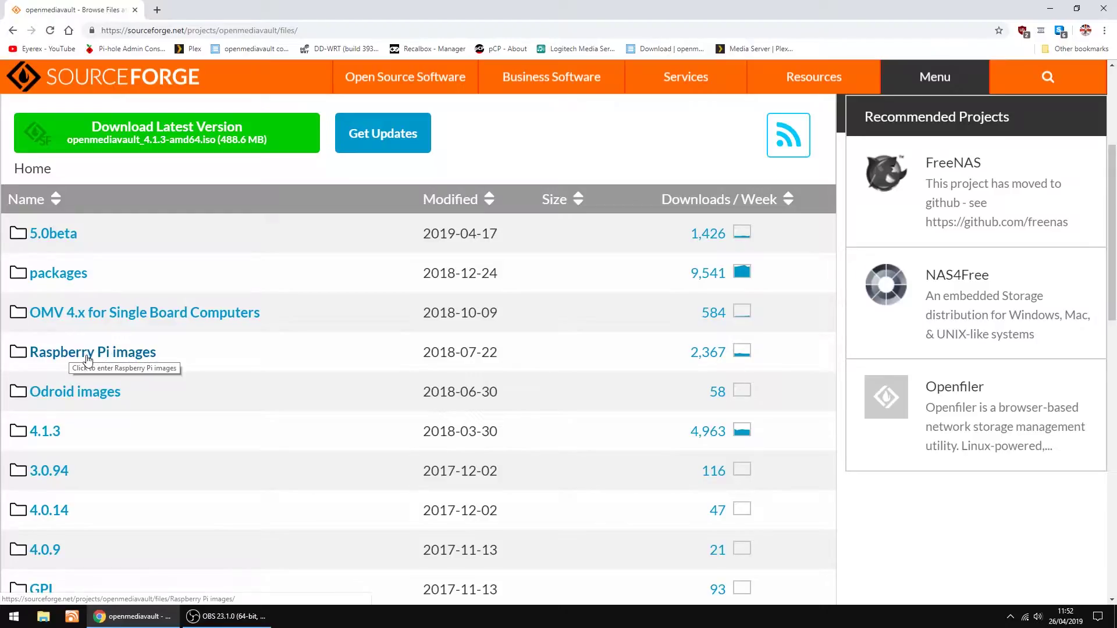
{"action": "left_click", "coordinate": [76, 357]}
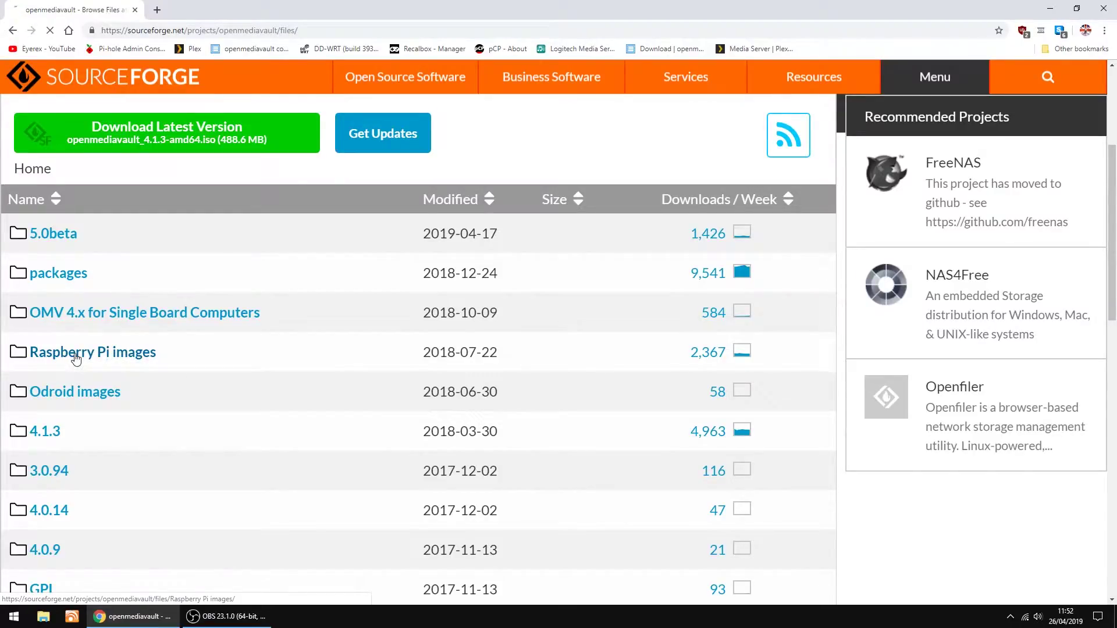
{"action": "scroll", "coordinate": [212, 332], "scroll_direction": "down", "scroll_amount": 4}
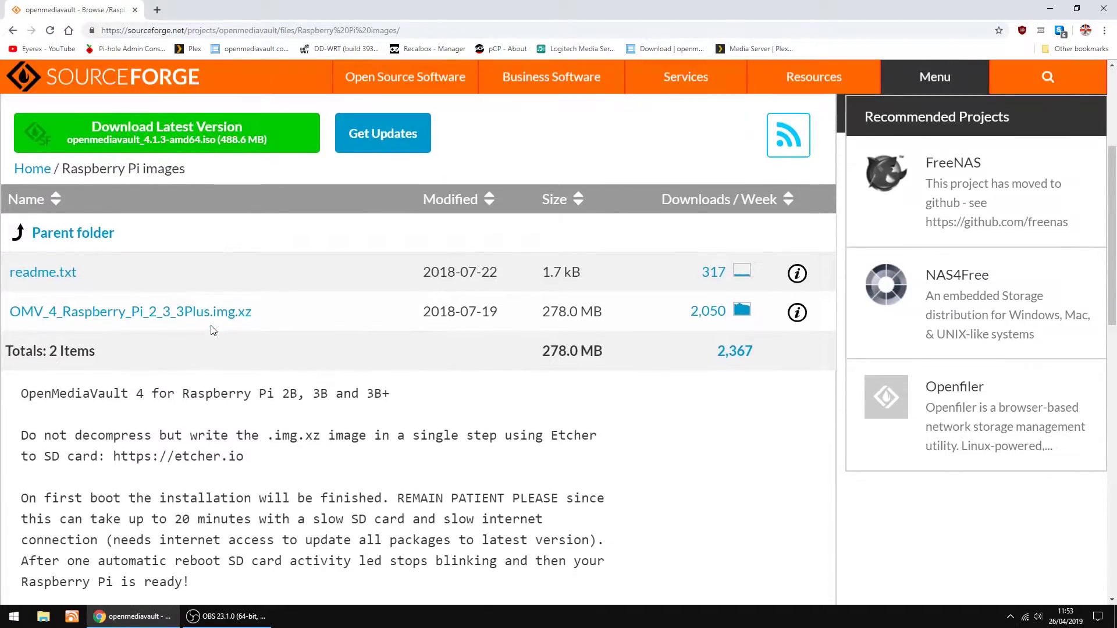
Download OMV_4_Raspberry_Pi_2_3_3Plus.img.xz via the direct link and save it to Downloads
{"action": "left_click", "coordinate": [135, 315]}
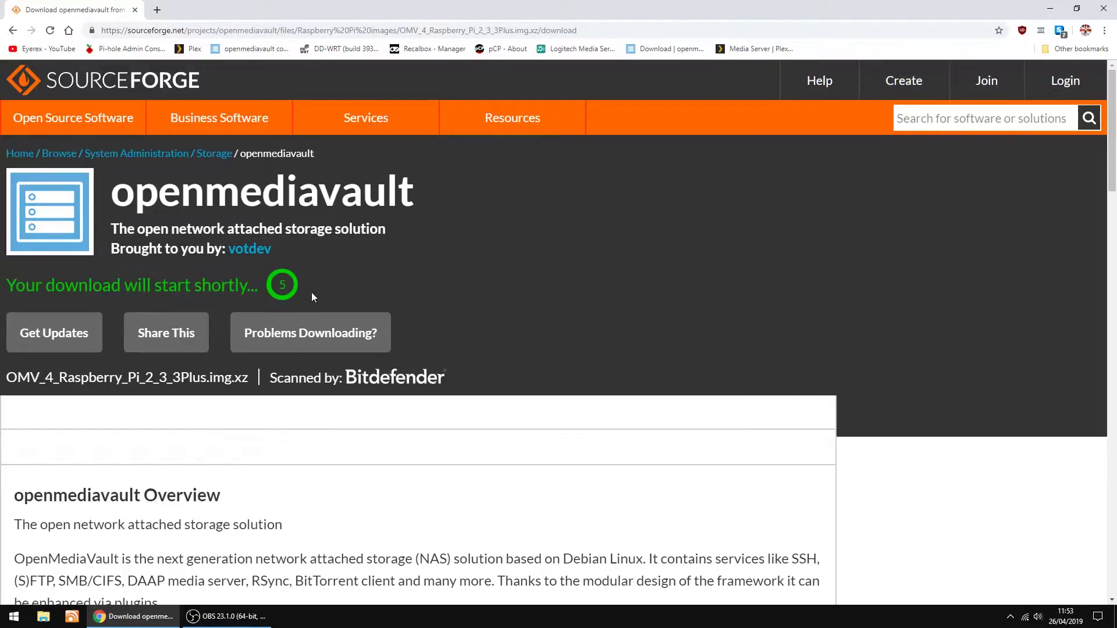
{"action": "left_click", "coordinate": [294, 342]}
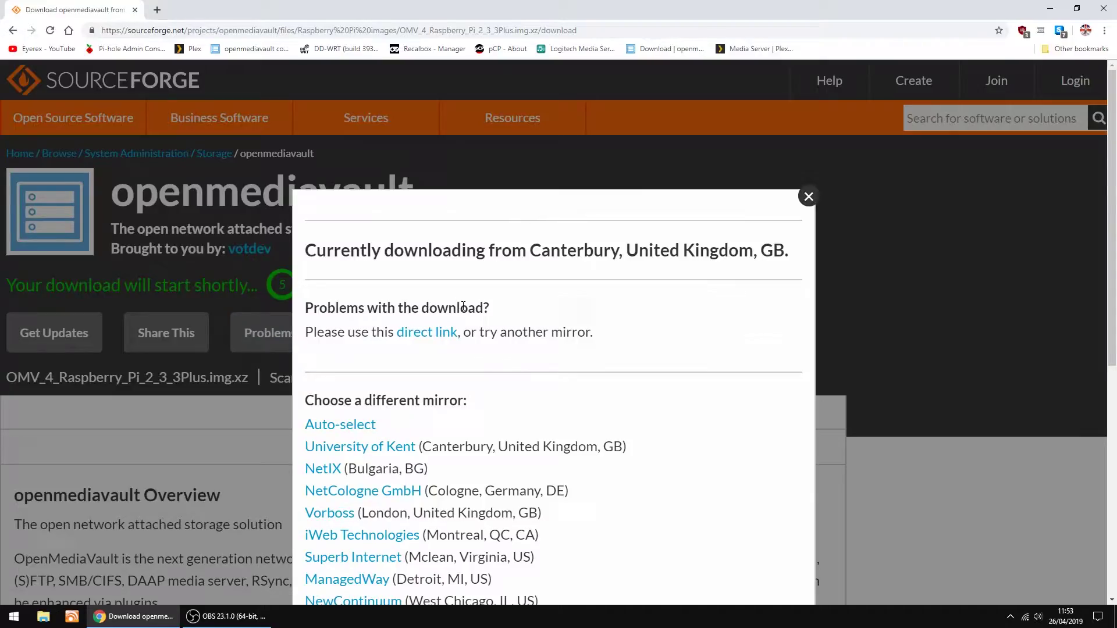
{"action": "left_click", "coordinate": [441, 334]}
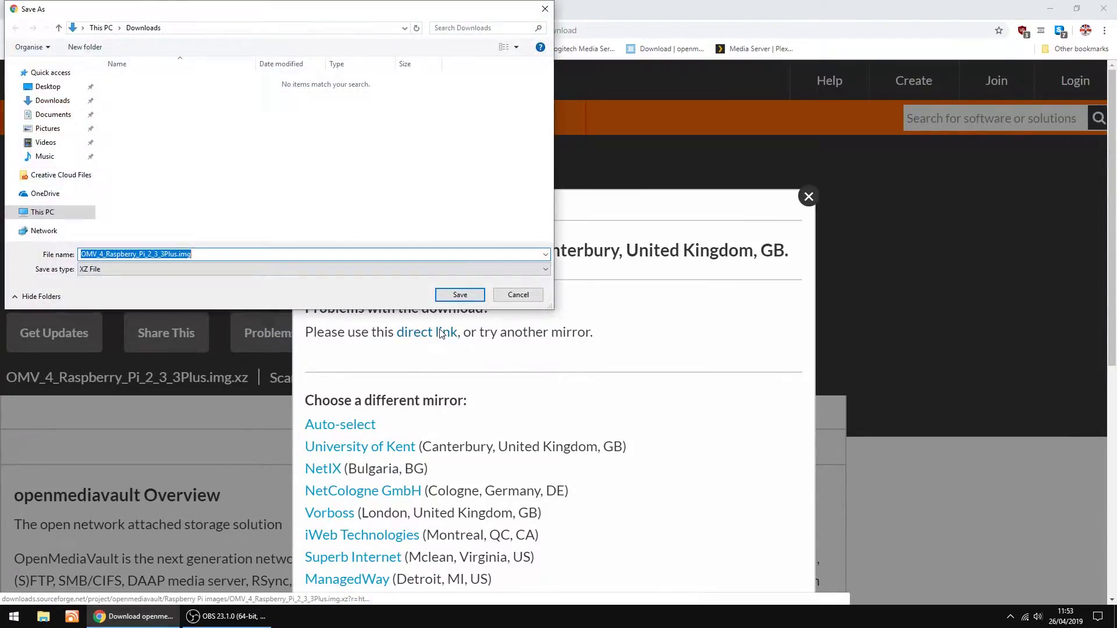
{"action": "left_click", "coordinate": [460, 296]}
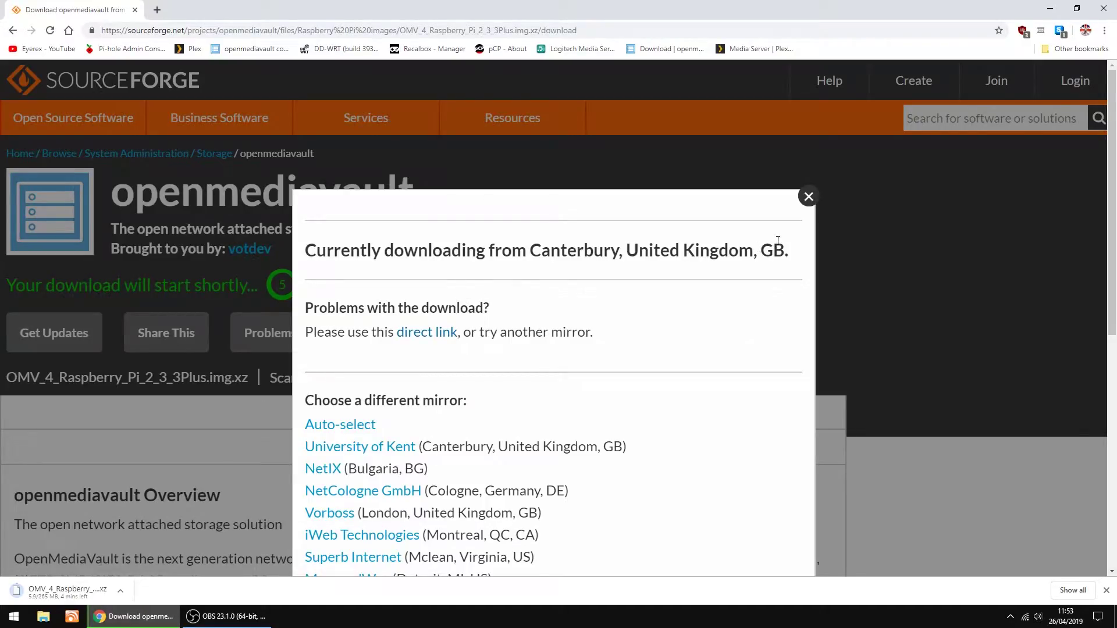
{"action": "left_click", "coordinate": [808, 196]}
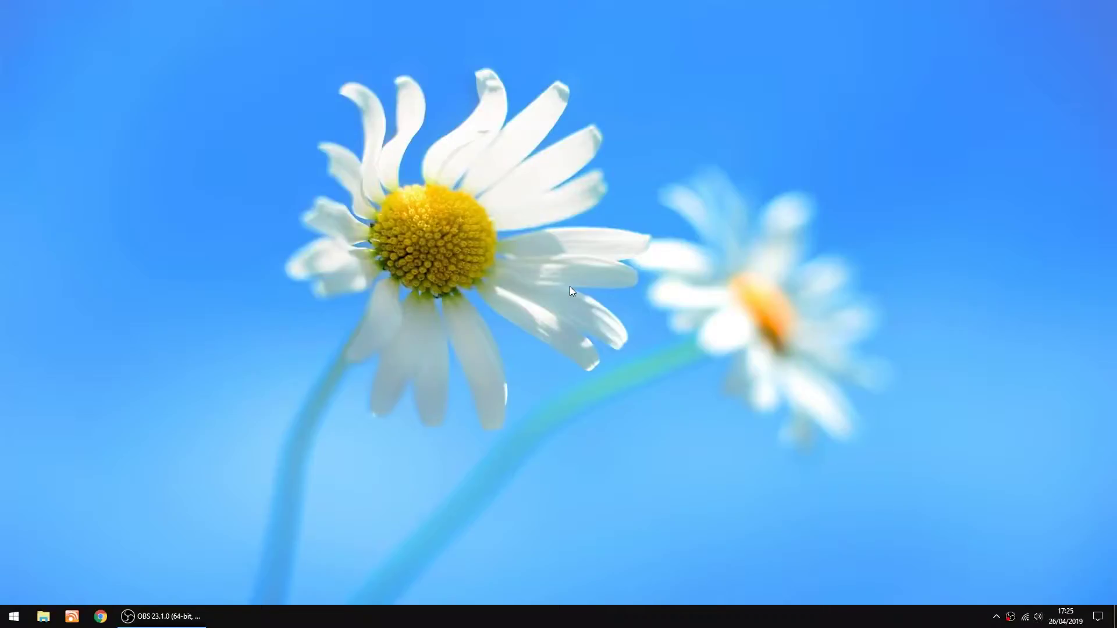
Launch balenaEtcher, select the OMV .img.xz image, and flash it to the 32 GB SDHC card
{"action": "left_click", "coordinate": [14, 616]}
{"action": "scroll", "coordinate": [256, 462], "scroll_direction": "down", "scroll_amount": 3}
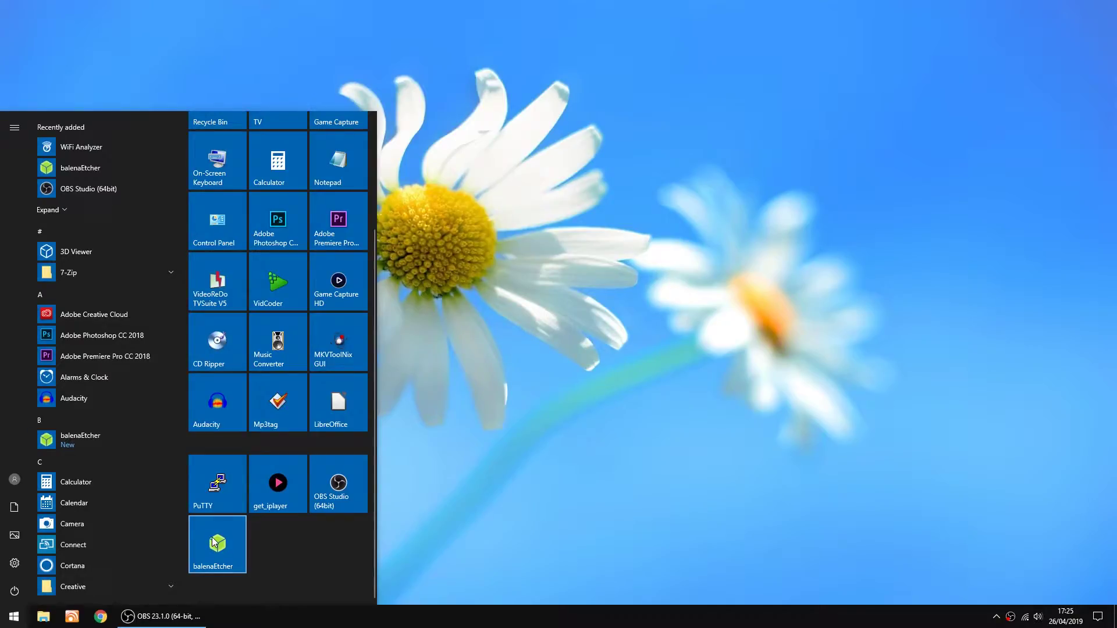
{"action": "left_click", "coordinate": [215, 542]}
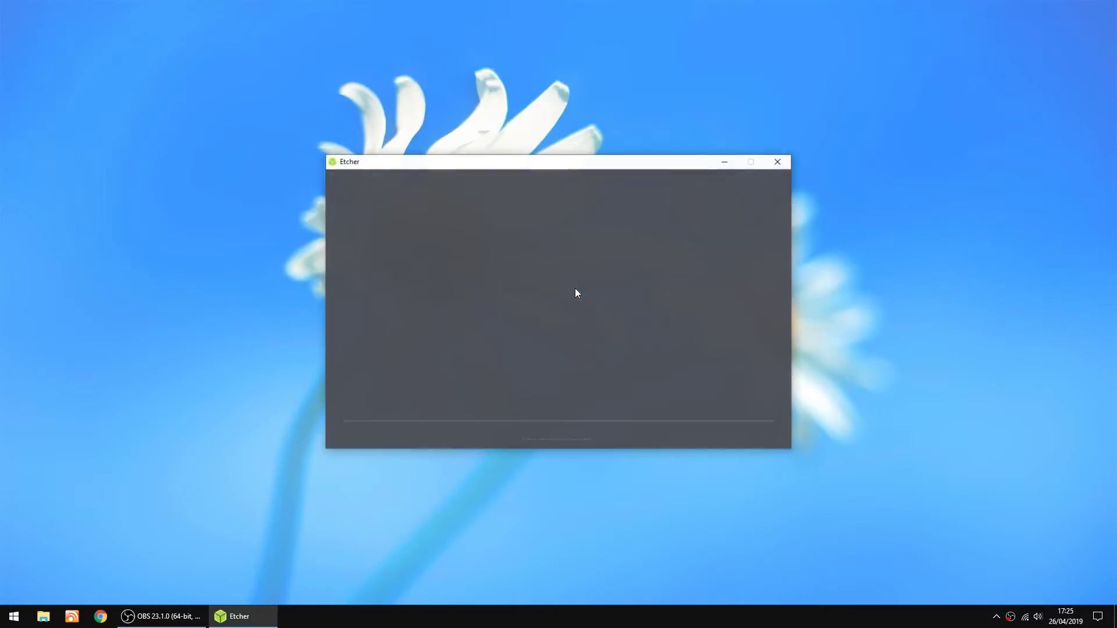
{"action": "mouse_move", "coordinate": [425, 335]}
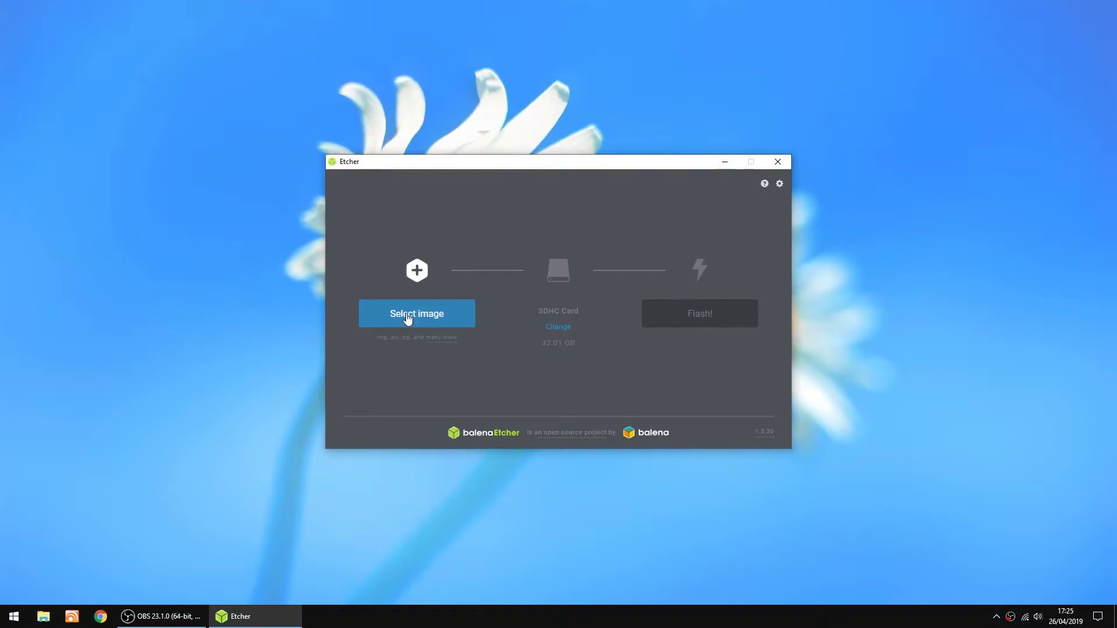
{"action": "left_click", "coordinate": [410, 315]}
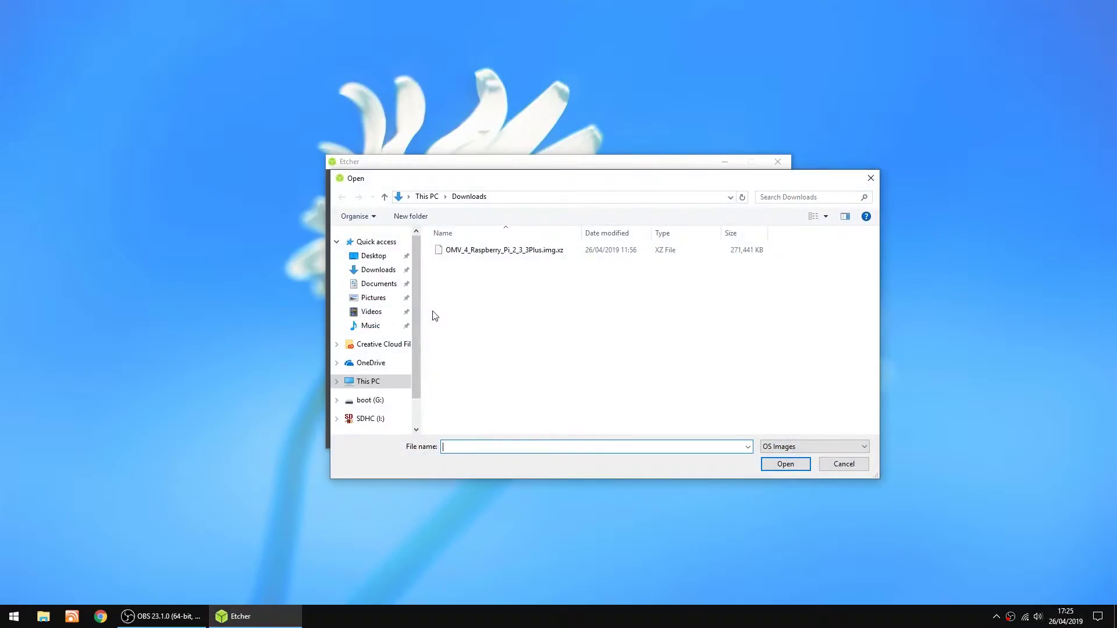
{"action": "double_click", "coordinate": [485, 252]}
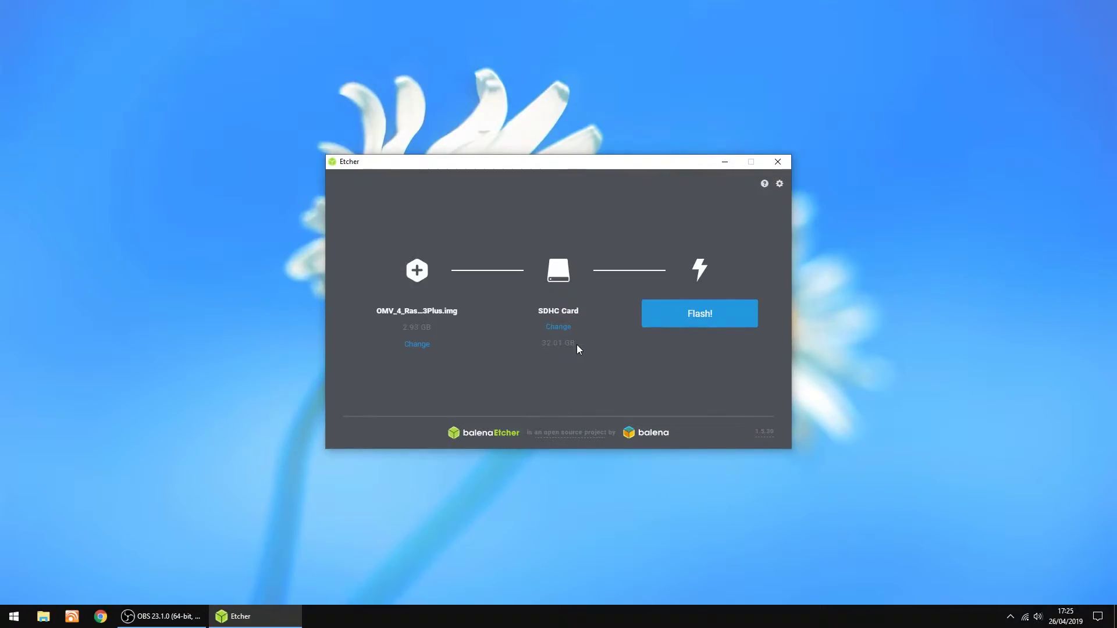
{"action": "left_click", "coordinate": [705, 321]}
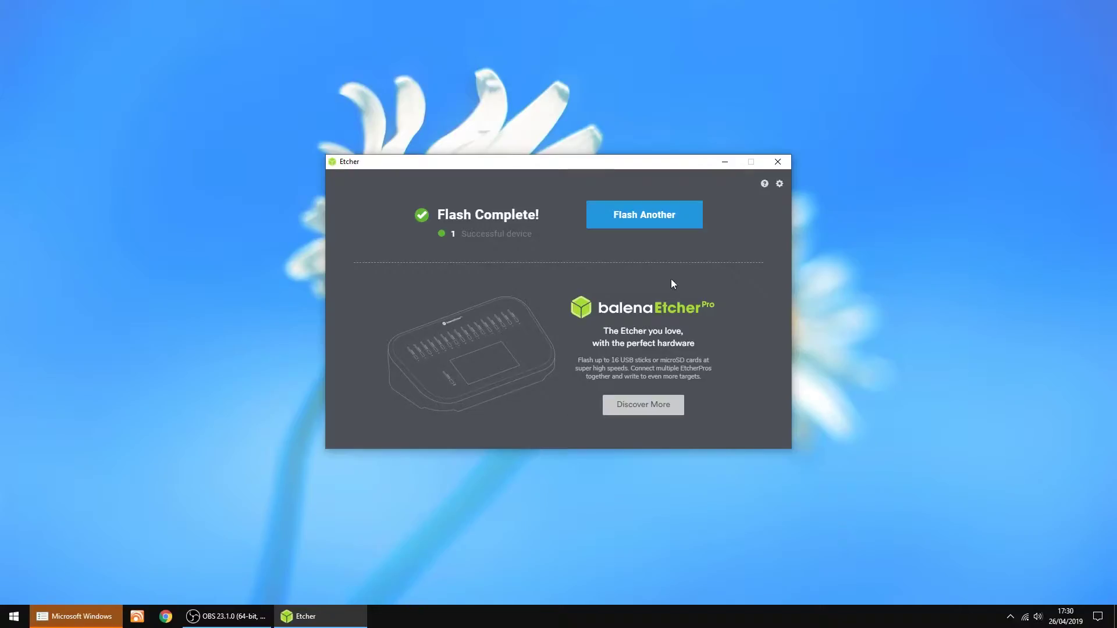
Close balenaEtcher after Flash Complete and cancel the Windows prompt to format drive H:
{"action": "left_click", "coordinate": [776, 162]}
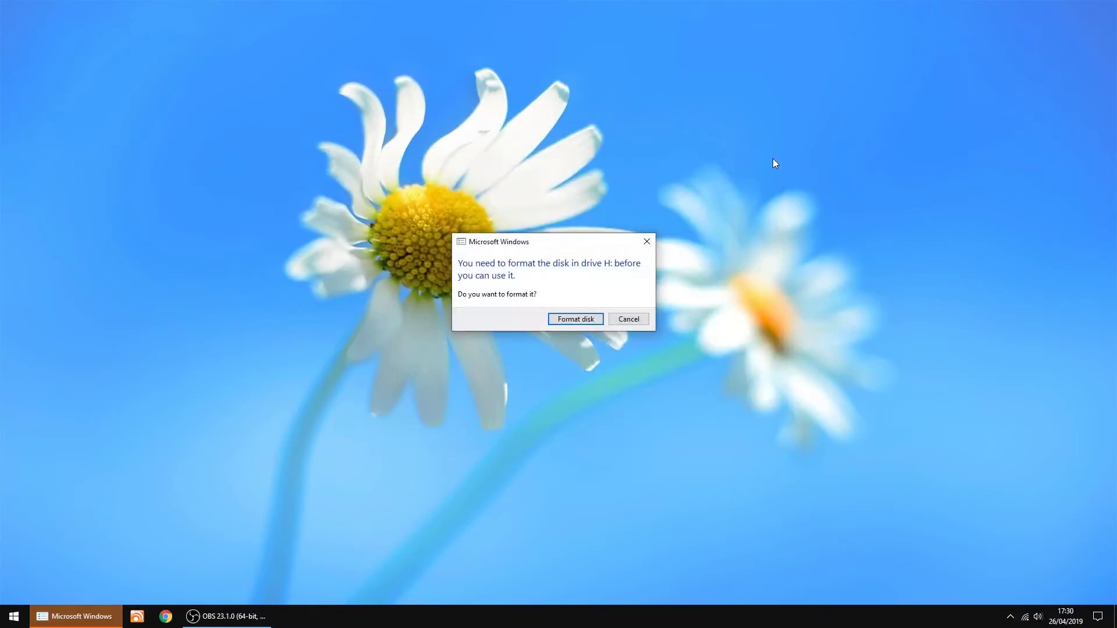
{"action": "left_click", "coordinate": [623, 318]}
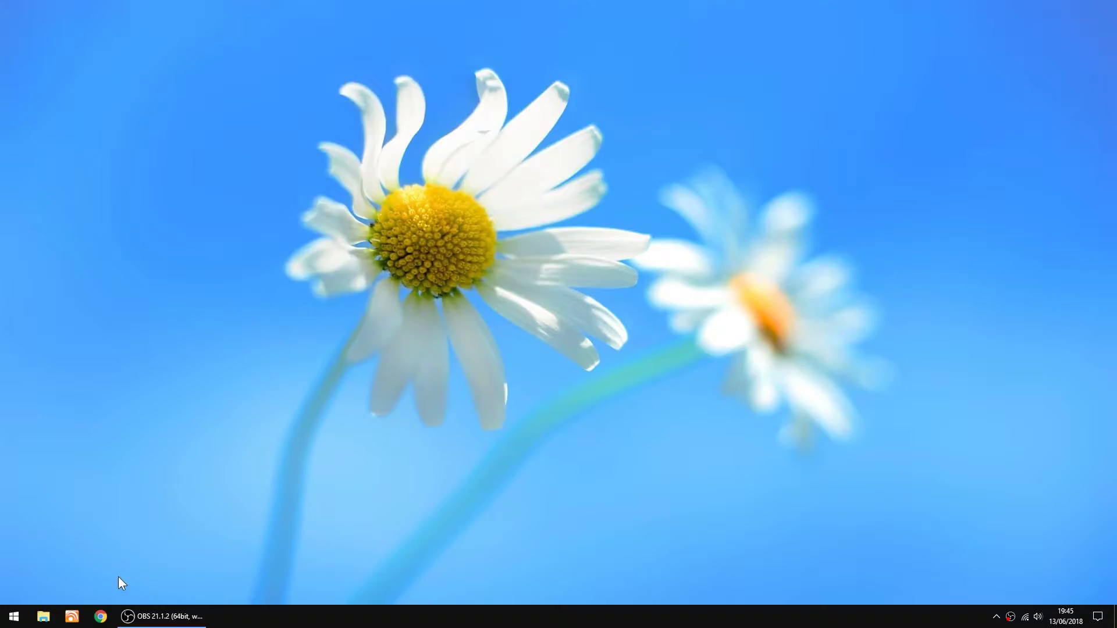
Log into the openmediavault admin page at 192.168.1.120 from the Chrome bookmark
{"action": "left_click", "coordinate": [100, 615]}
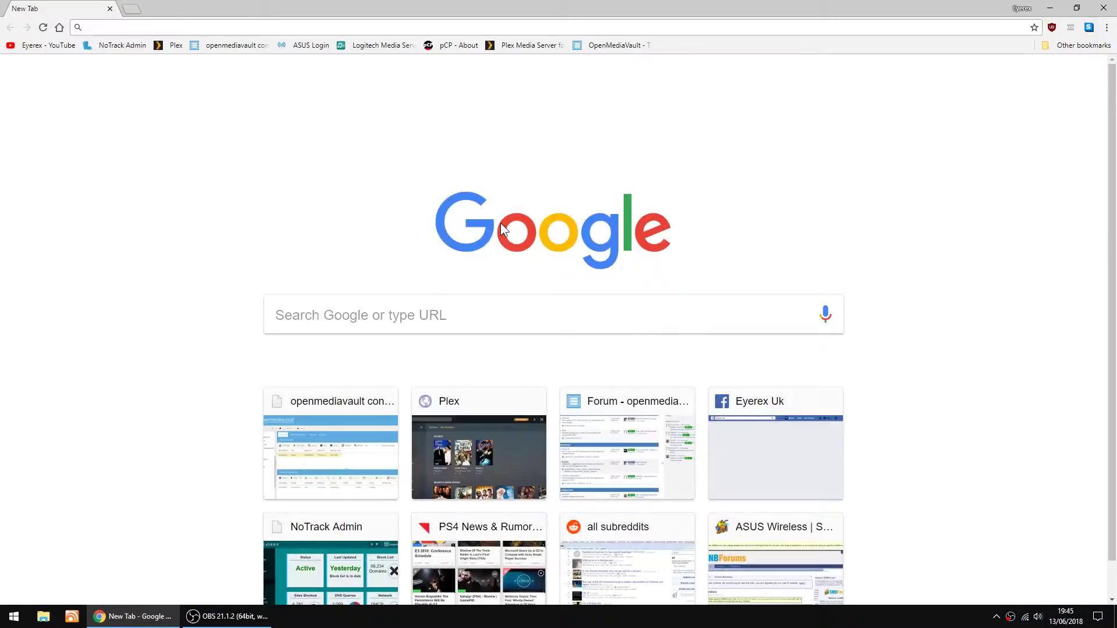
{"action": "left_click", "coordinate": [225, 46]}
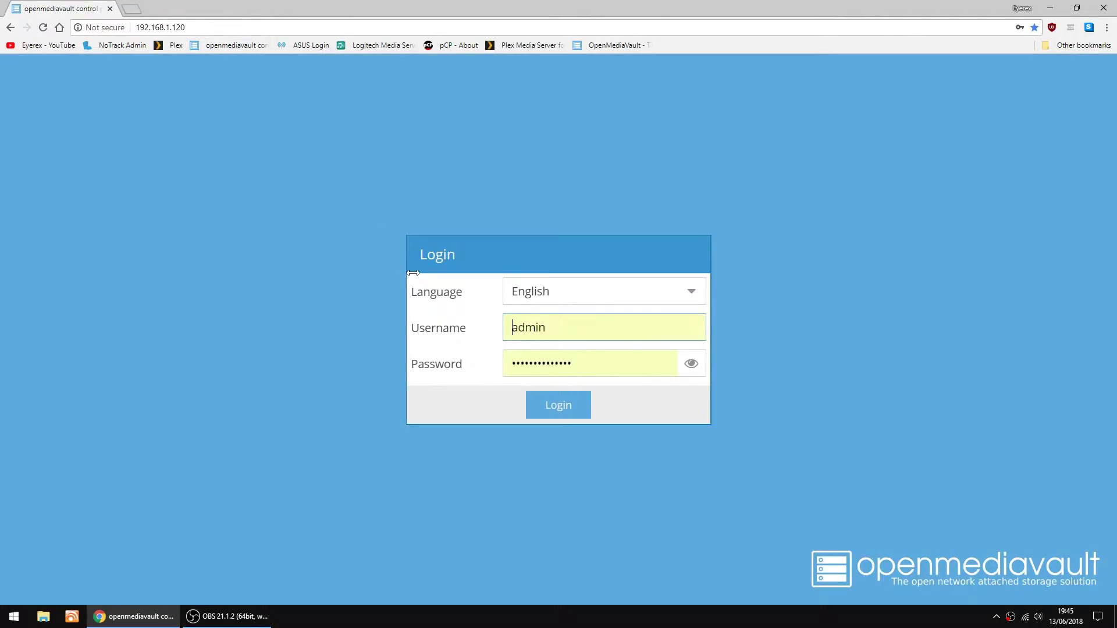
{"action": "left_click", "coordinate": [512, 326]}
{"action": "left_click", "coordinate": [564, 410]}
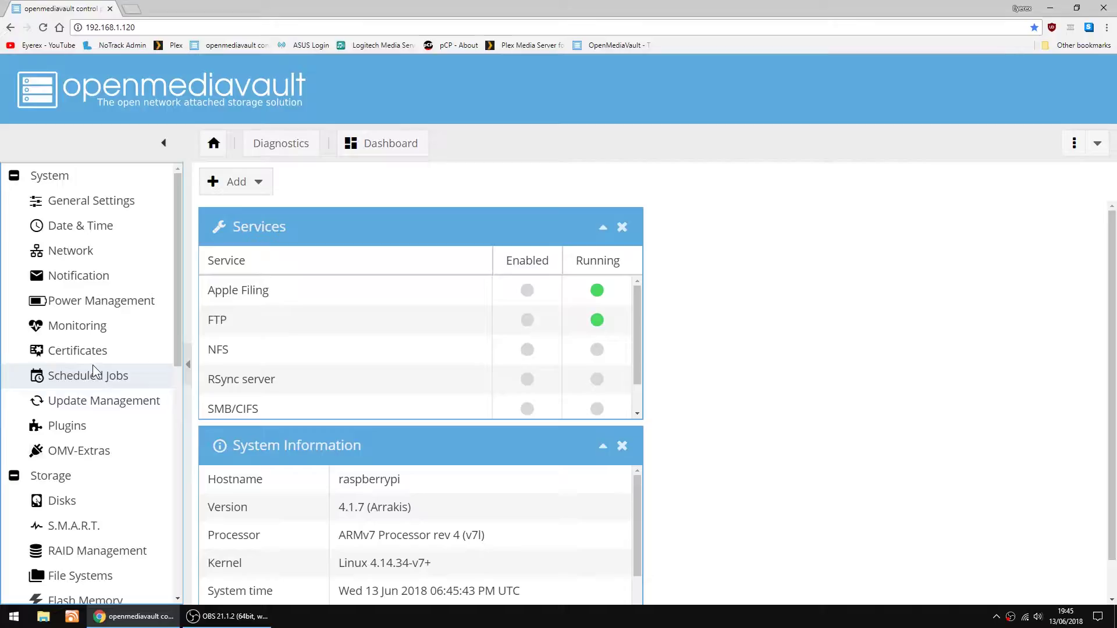
Mount /dev/sda1 (Seagate NTFS, 4.55 TiB) under Storage > File Systems and apply the change
{"action": "scroll", "coordinate": [109, 368], "scroll_direction": "down", "scroll_amount": 2}
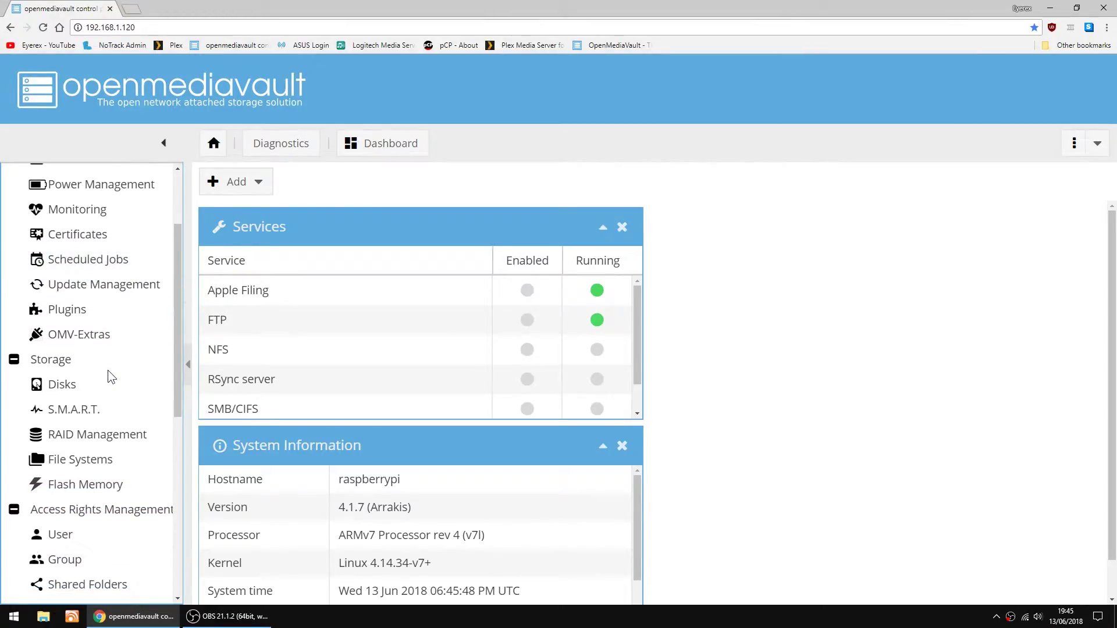
{"action": "scroll", "coordinate": [106, 369], "scroll_direction": "down", "scroll_amount": 1}
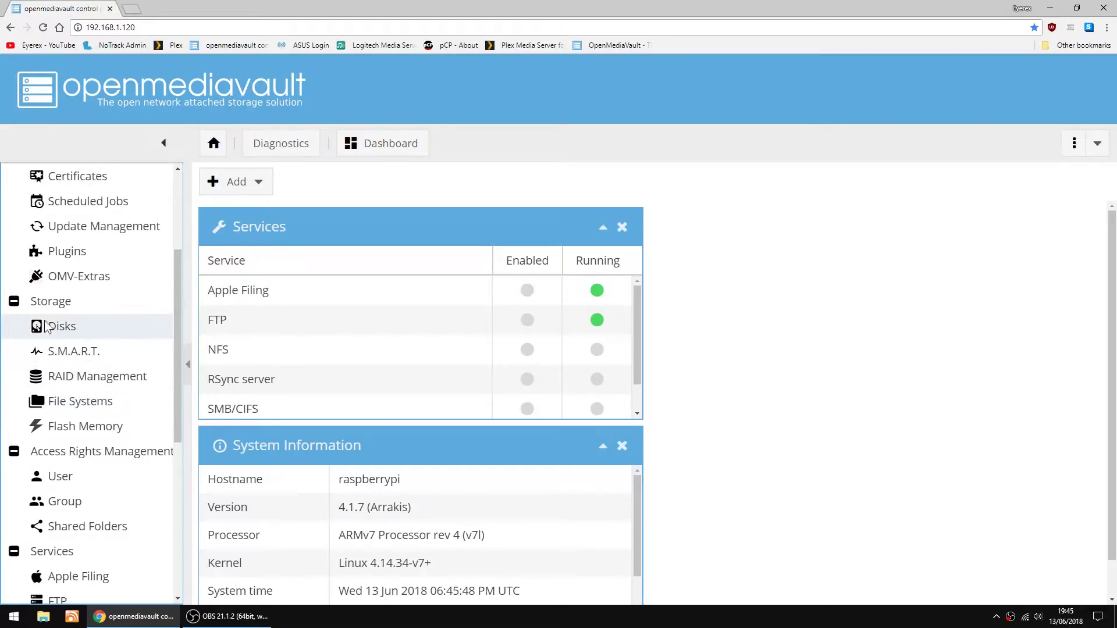
{"action": "left_click", "coordinate": [79, 402]}
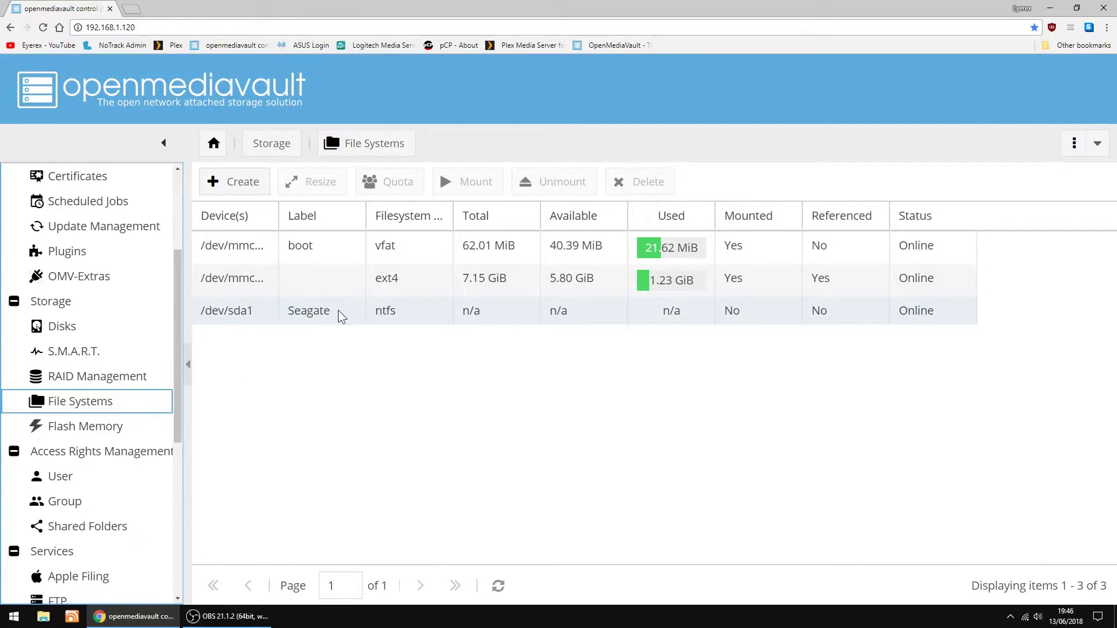
{"action": "left_click", "coordinate": [376, 310]}
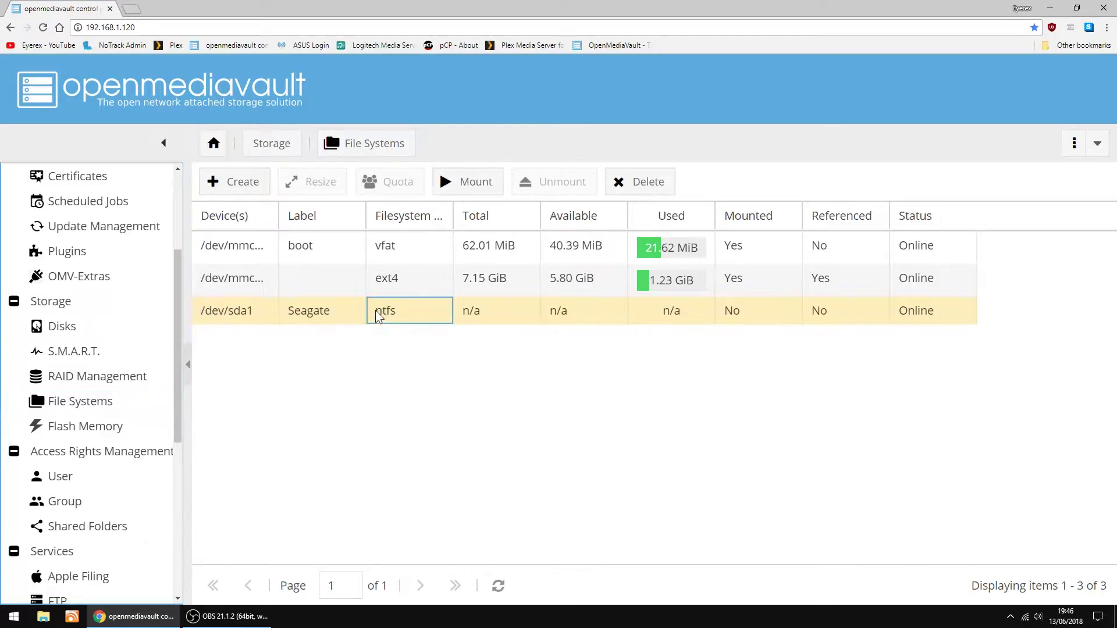
{"action": "left_click", "coordinate": [477, 184]}
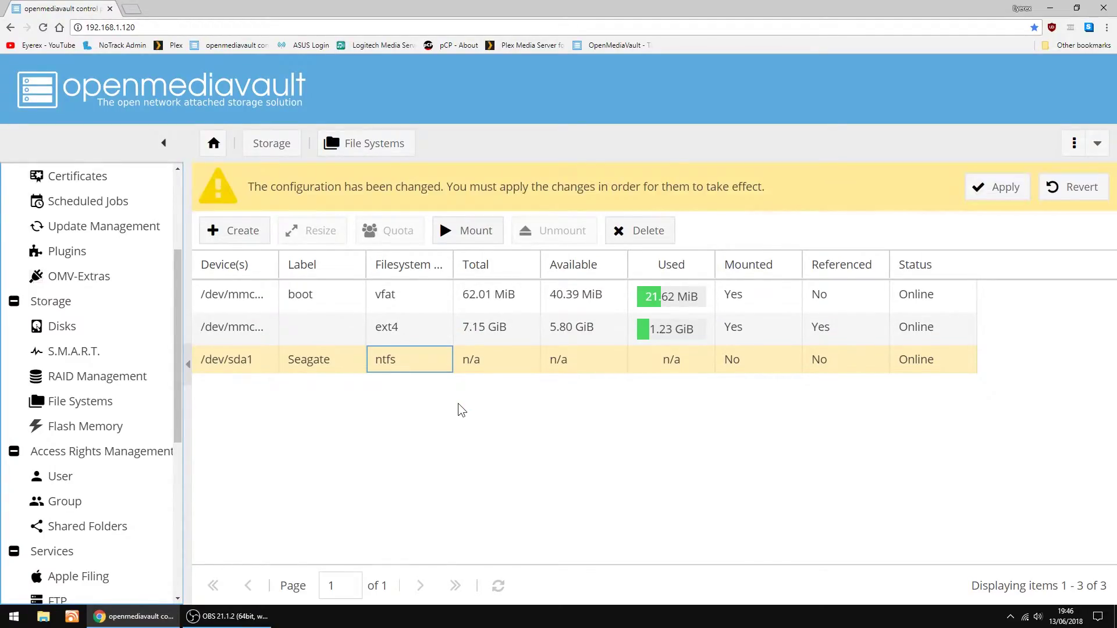
{"action": "left_click", "coordinate": [1006, 195]}
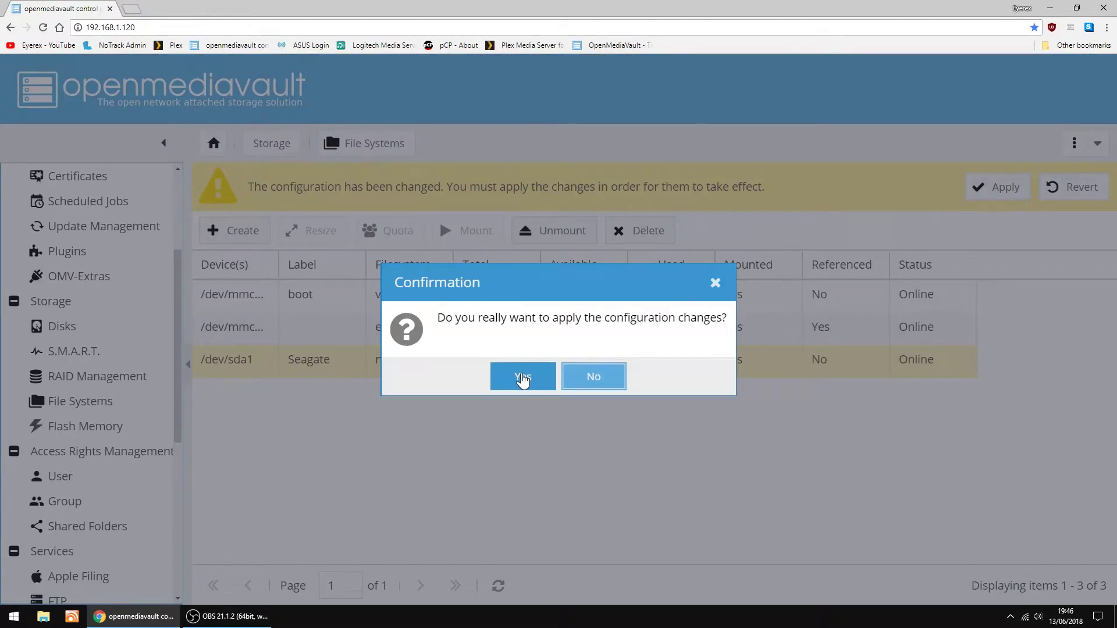
{"action": "left_click", "coordinate": [523, 380]}
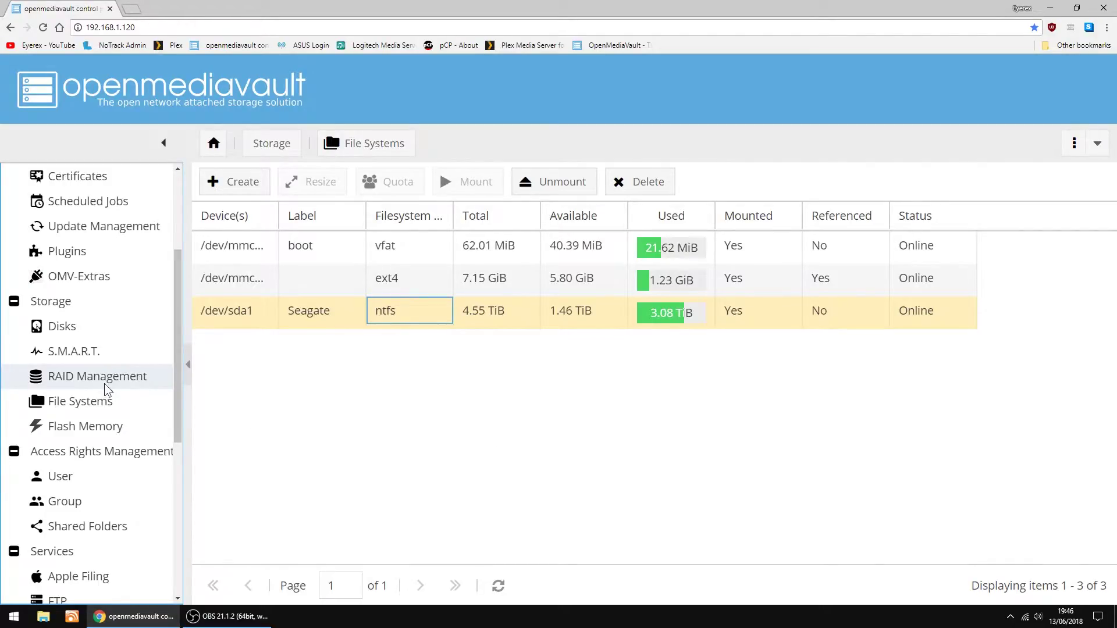
{"action": "scroll", "coordinate": [121, 394], "scroll_direction": "down", "scroll_amount": 2}
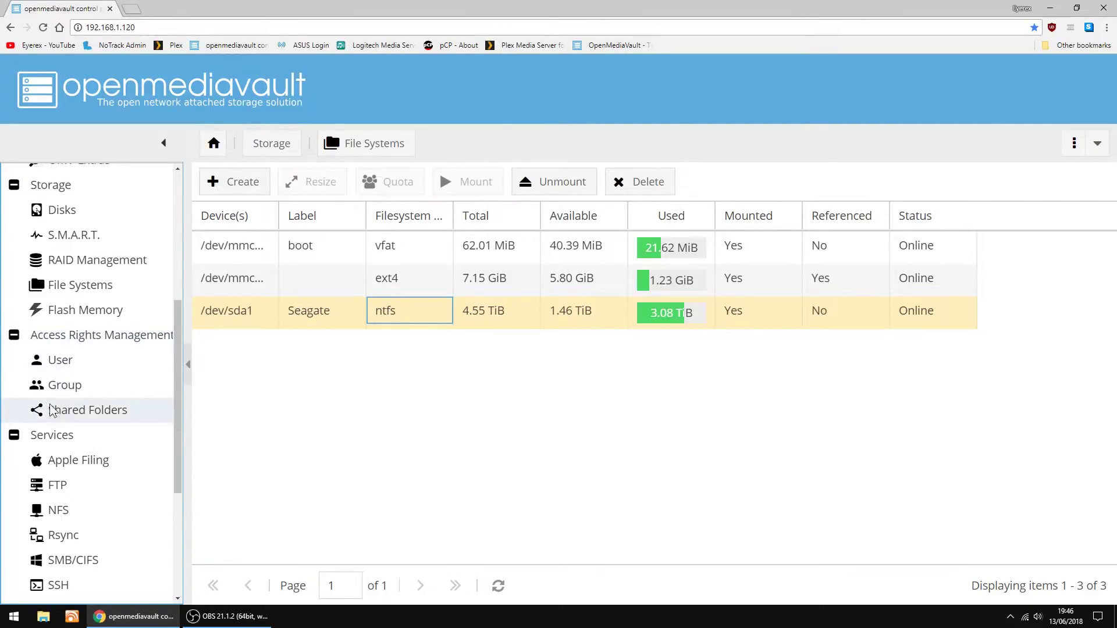
Start a new shared folder named Movies on the Seagate drive with path /Movies
{"action": "left_click", "coordinate": [73, 414]}
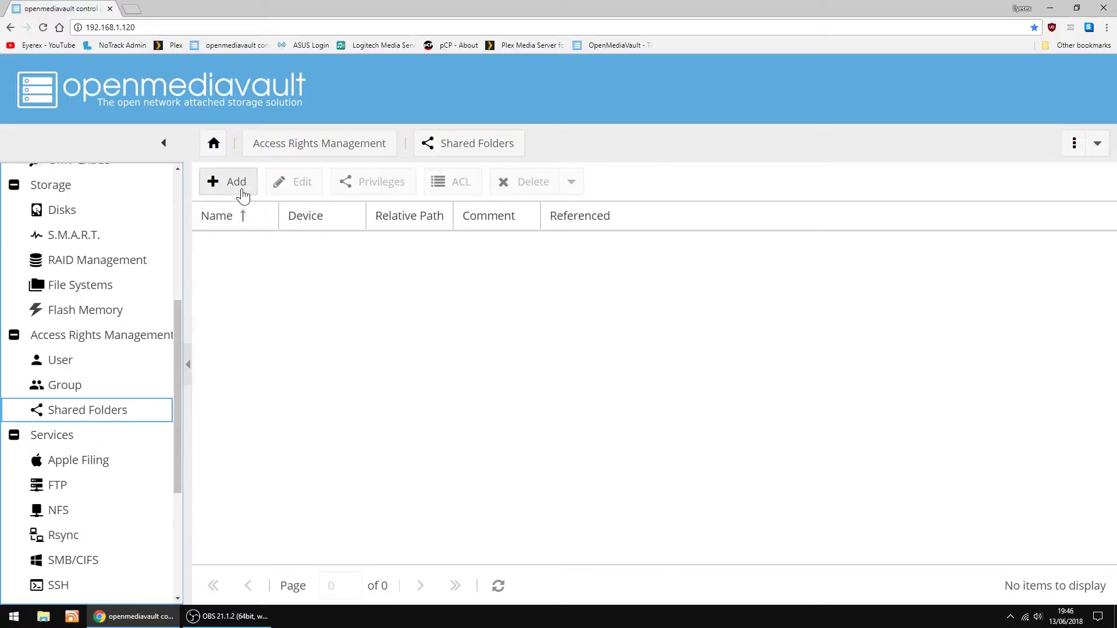
{"action": "left_click", "coordinate": [242, 191]}
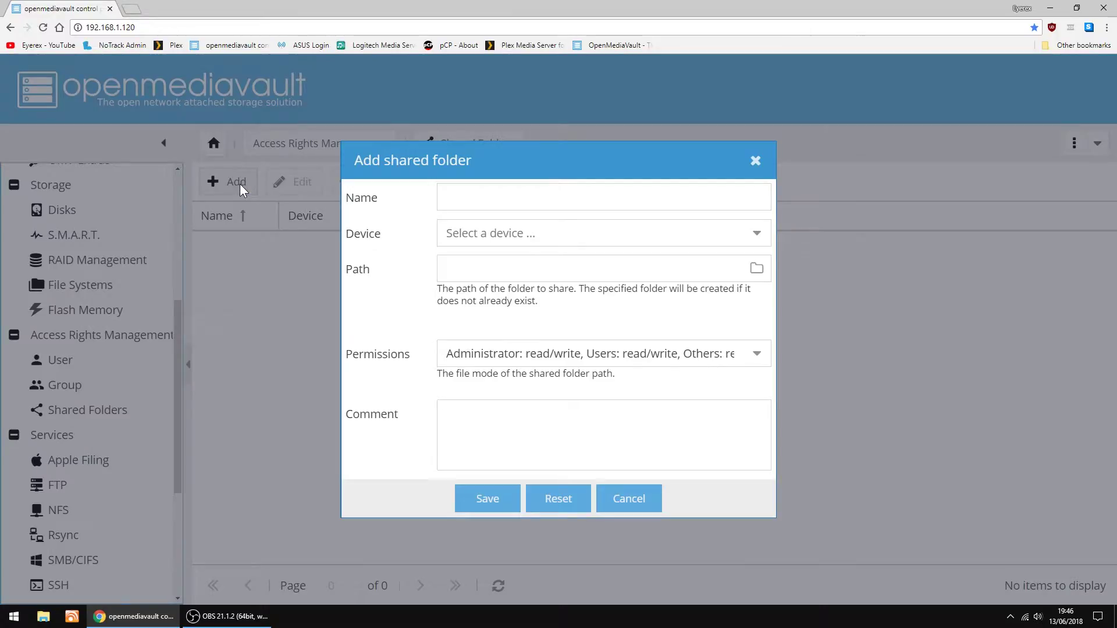
{"action": "left_click", "coordinate": [475, 200]}
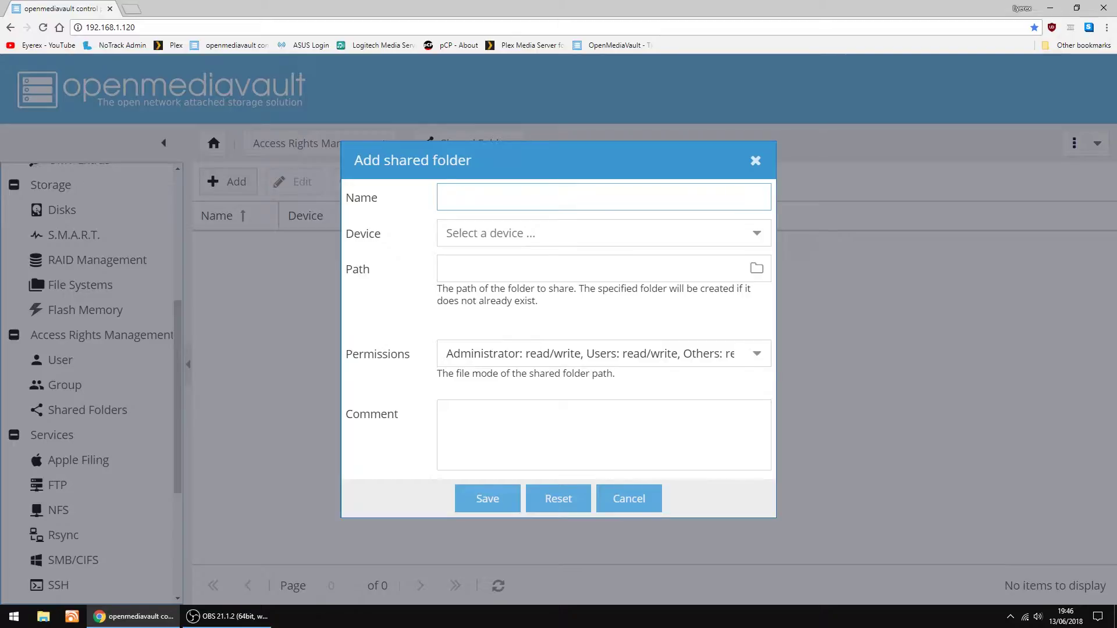
{"action": "type", "text": "Movies"}
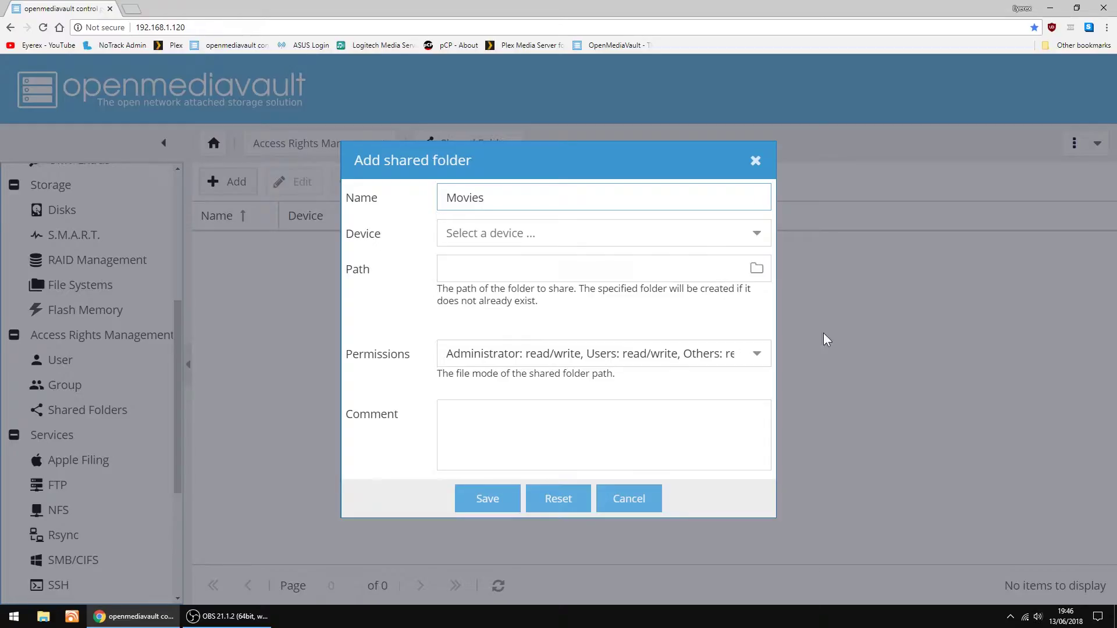
{"action": "left_click", "coordinate": [758, 239]}
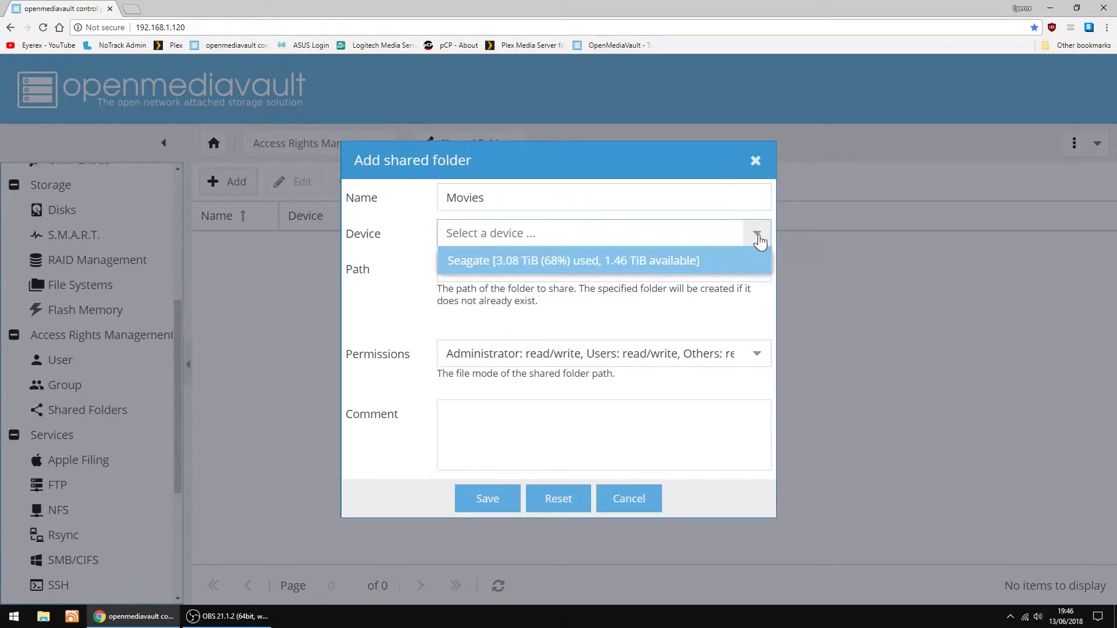
{"action": "left_click", "coordinate": [487, 263]}
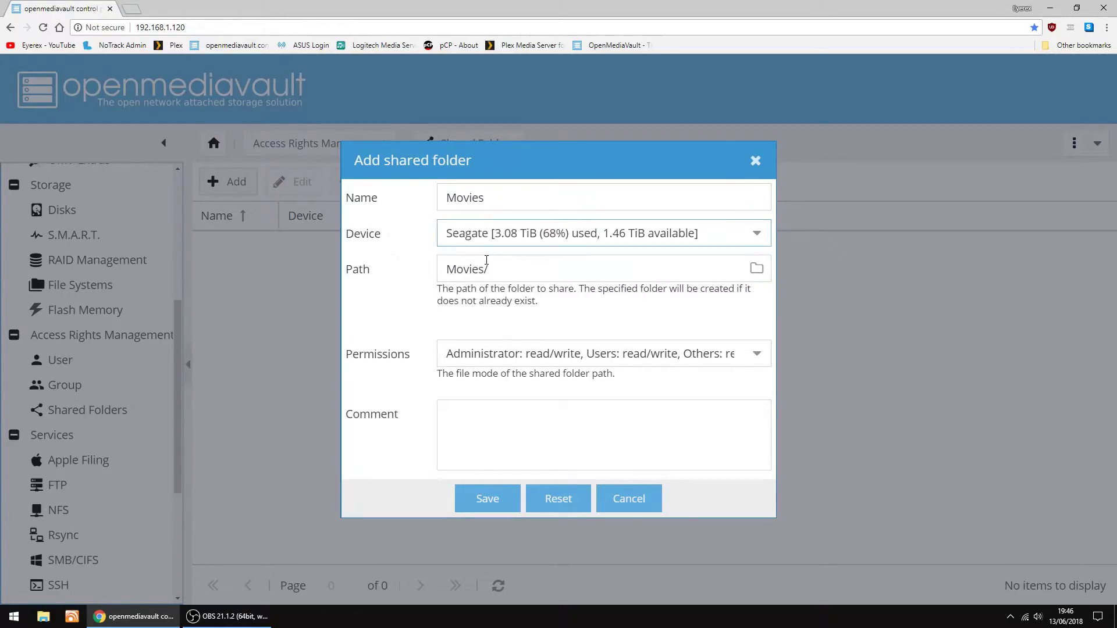
{"action": "left_click", "coordinate": [756, 268]}
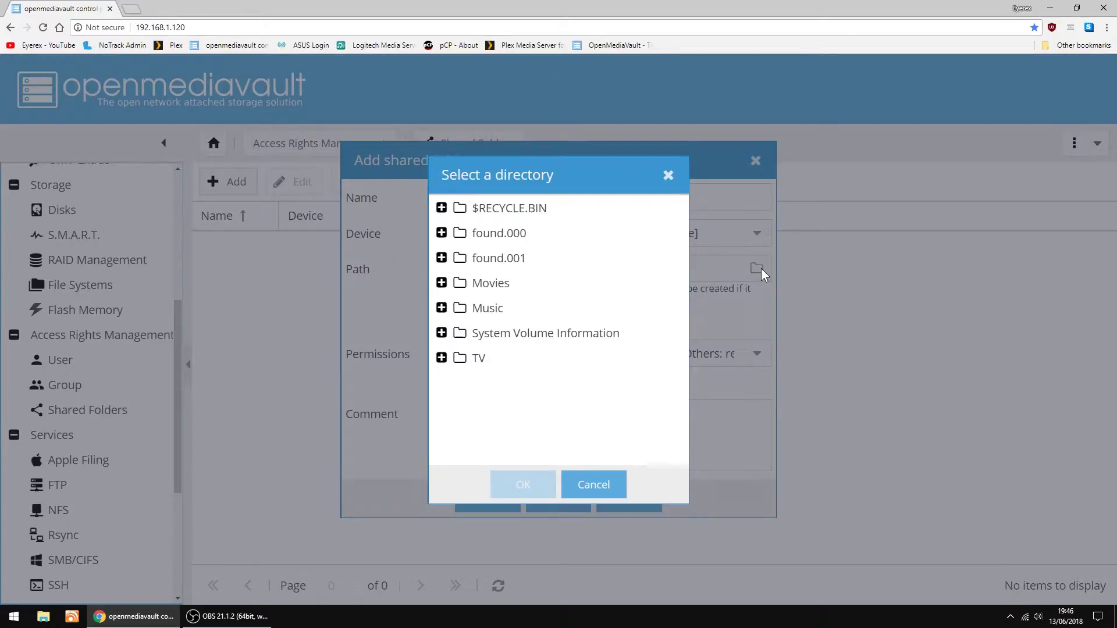
{"action": "left_click", "coordinate": [444, 285]}
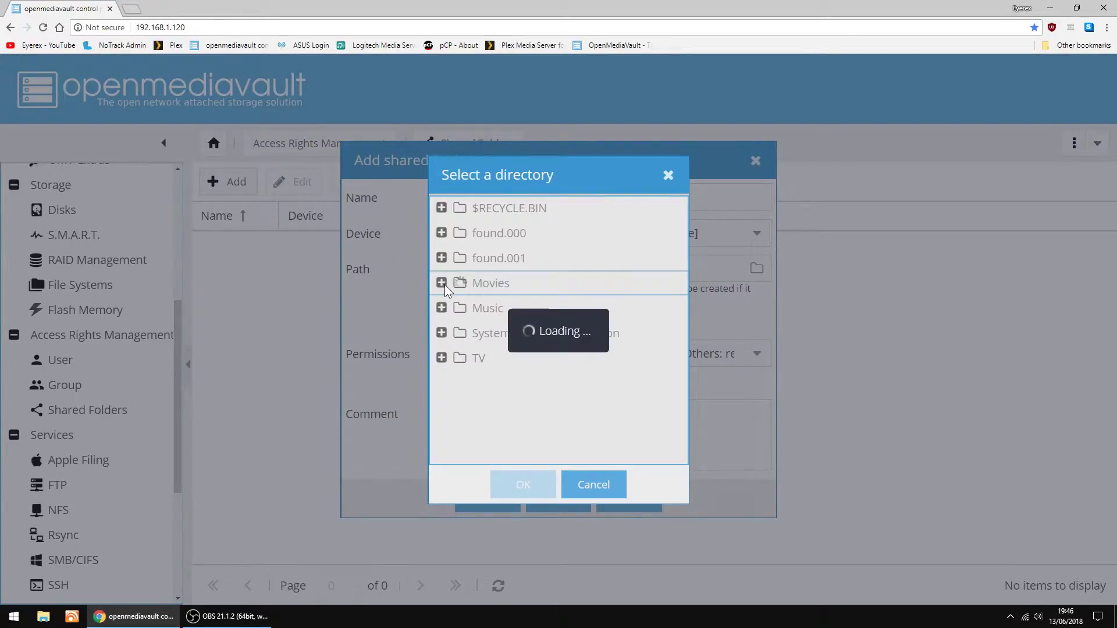
{"action": "left_click", "coordinate": [469, 283]}
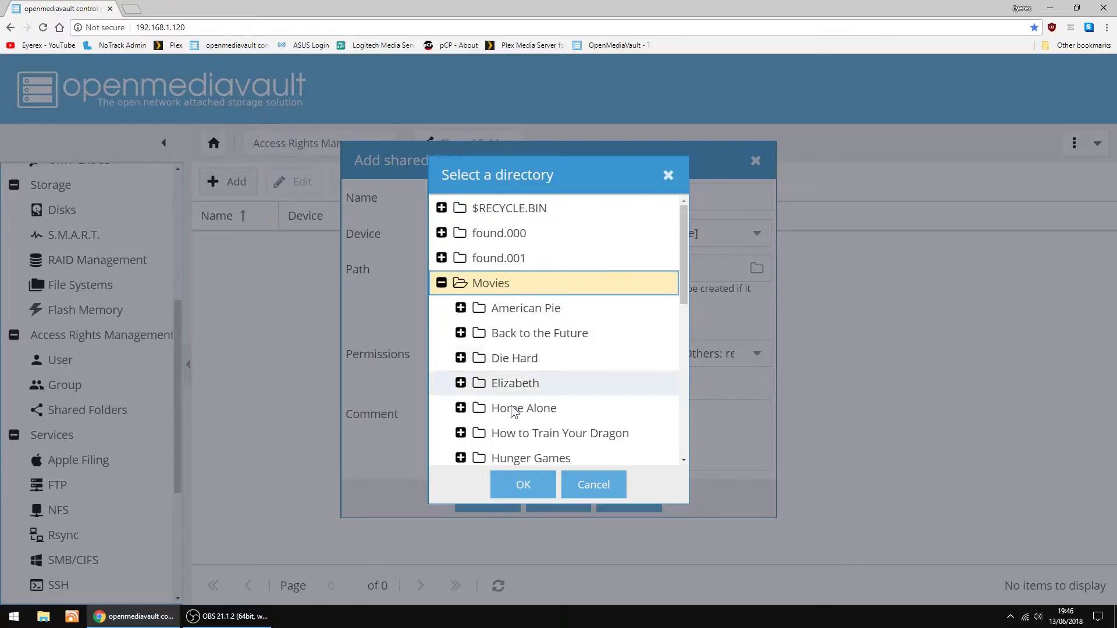
{"action": "left_click", "coordinate": [526, 483]}
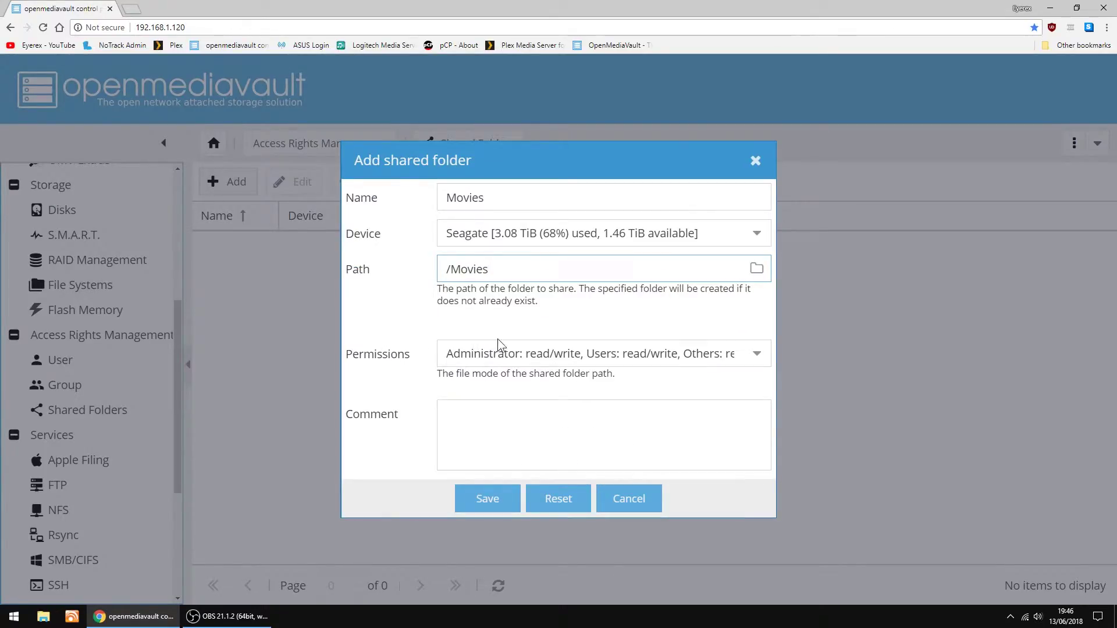
Give Everyone read/write access, save the Movies share, and apply the configuration change
{"action": "left_click", "coordinate": [756, 354]}
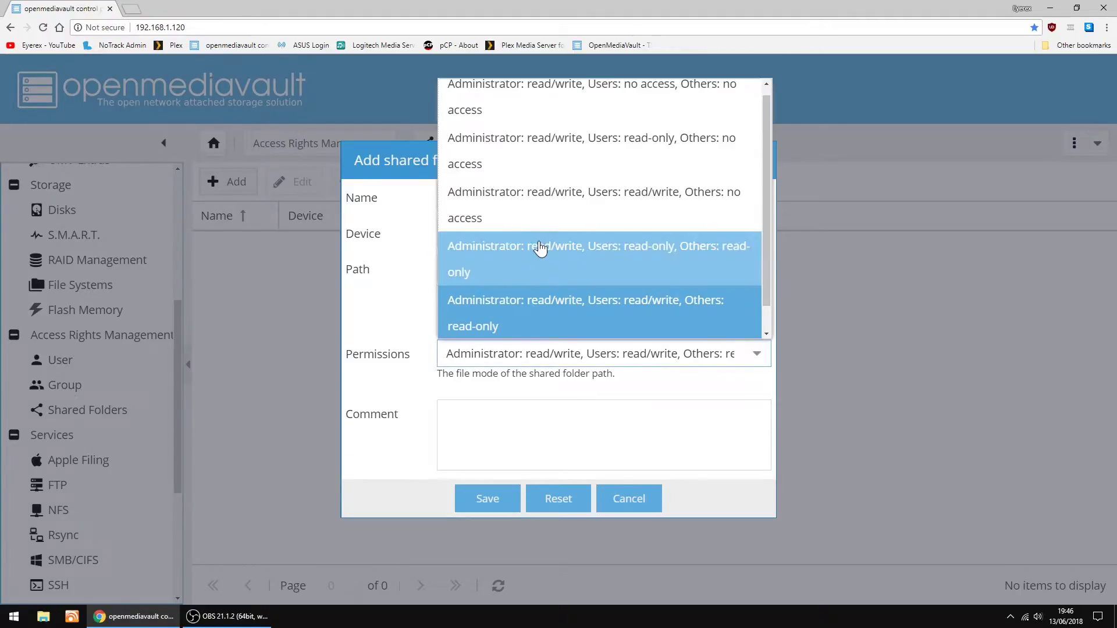
{"action": "scroll", "coordinate": [536, 251], "scroll_direction": "down", "scroll_amount": 1}
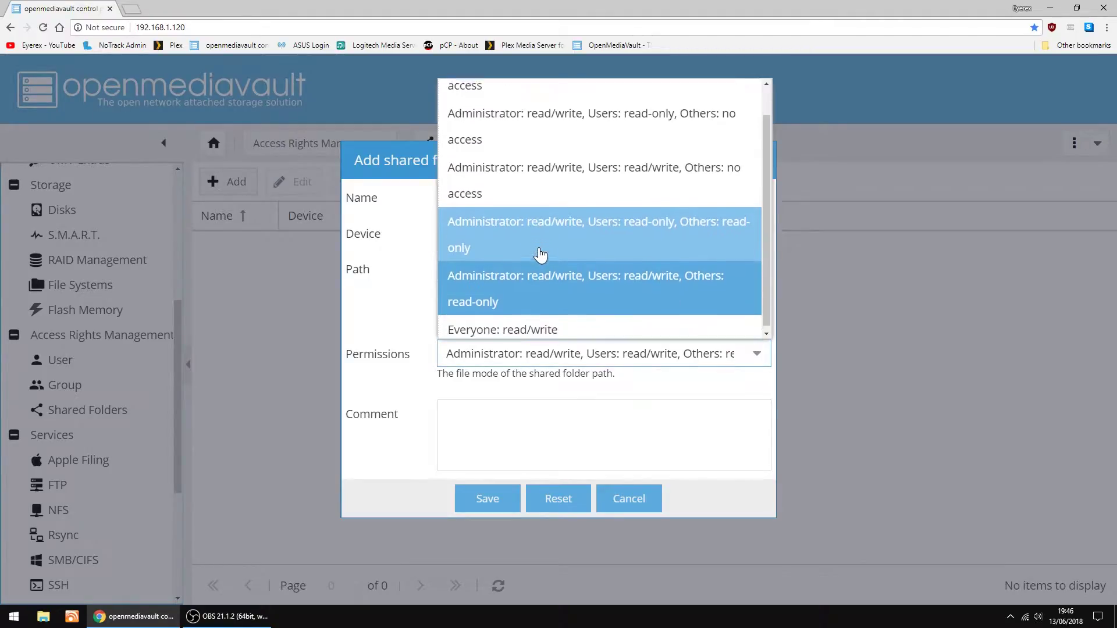
{"action": "left_click", "coordinate": [476, 327]}
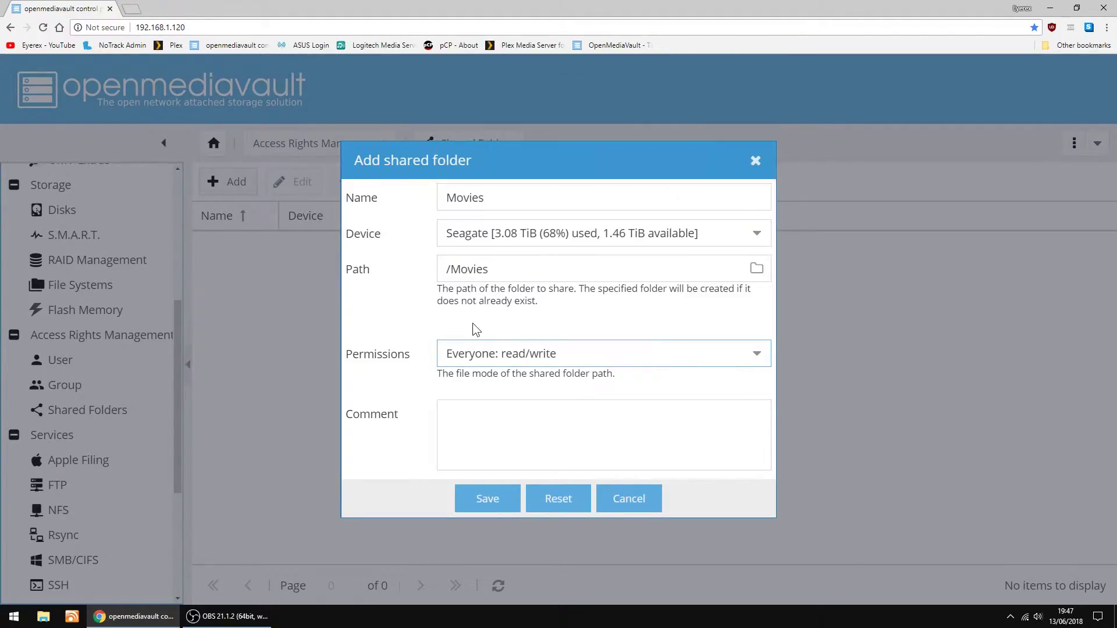
{"action": "left_click", "coordinate": [489, 504]}
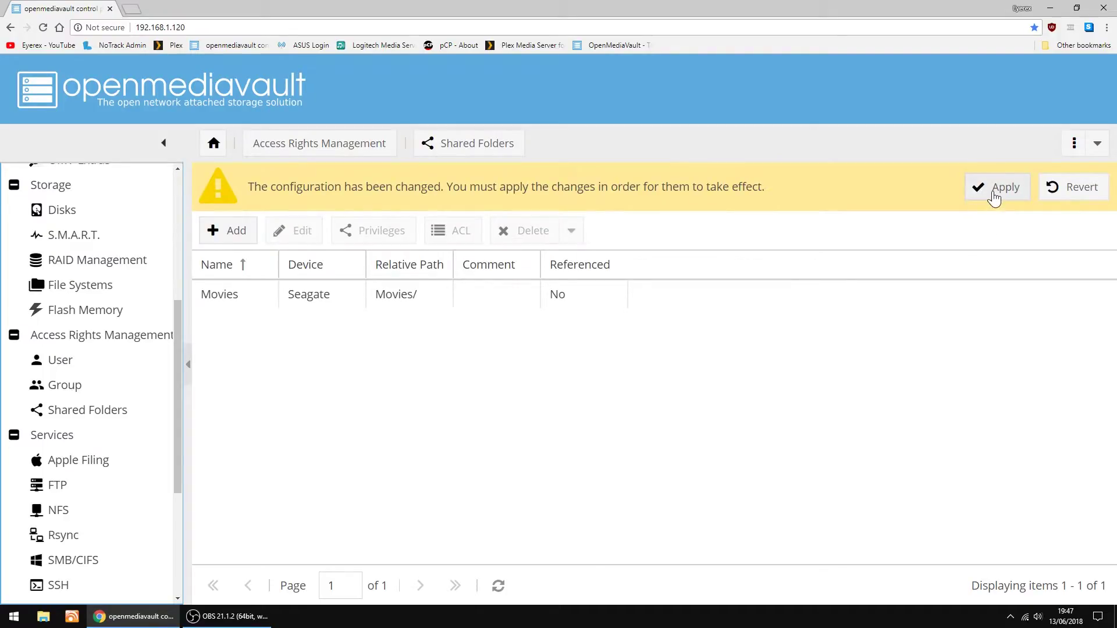
{"action": "left_click", "coordinate": [995, 193]}
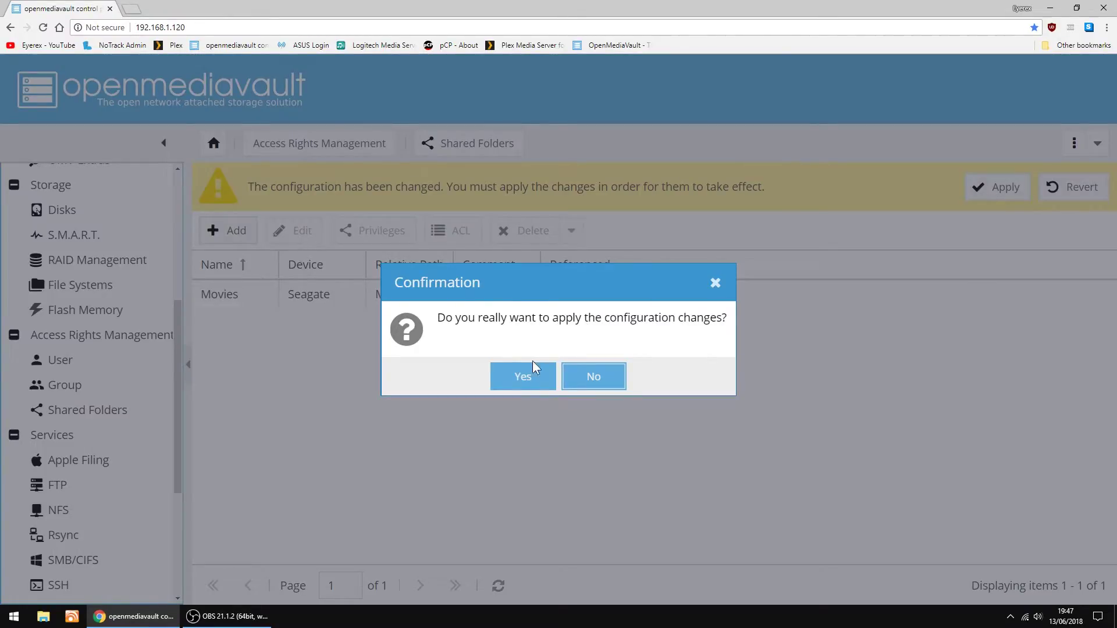
{"action": "left_click", "coordinate": [522, 377]}
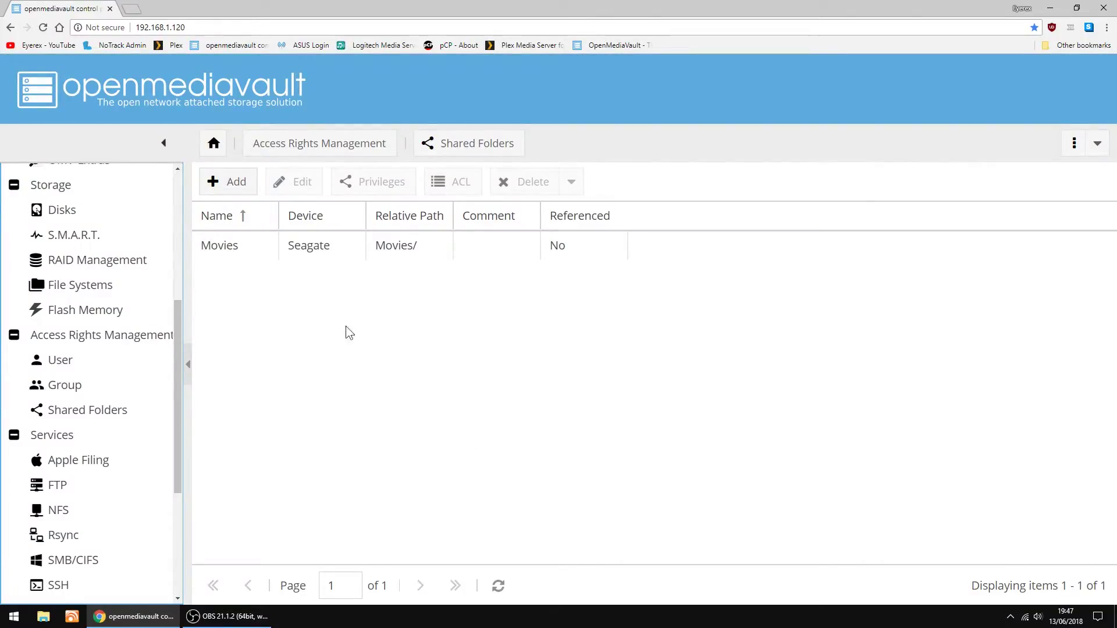
Add a shared folder named TV on the Seagate drive pointing at /TV
{"action": "left_click", "coordinate": [227, 187]}
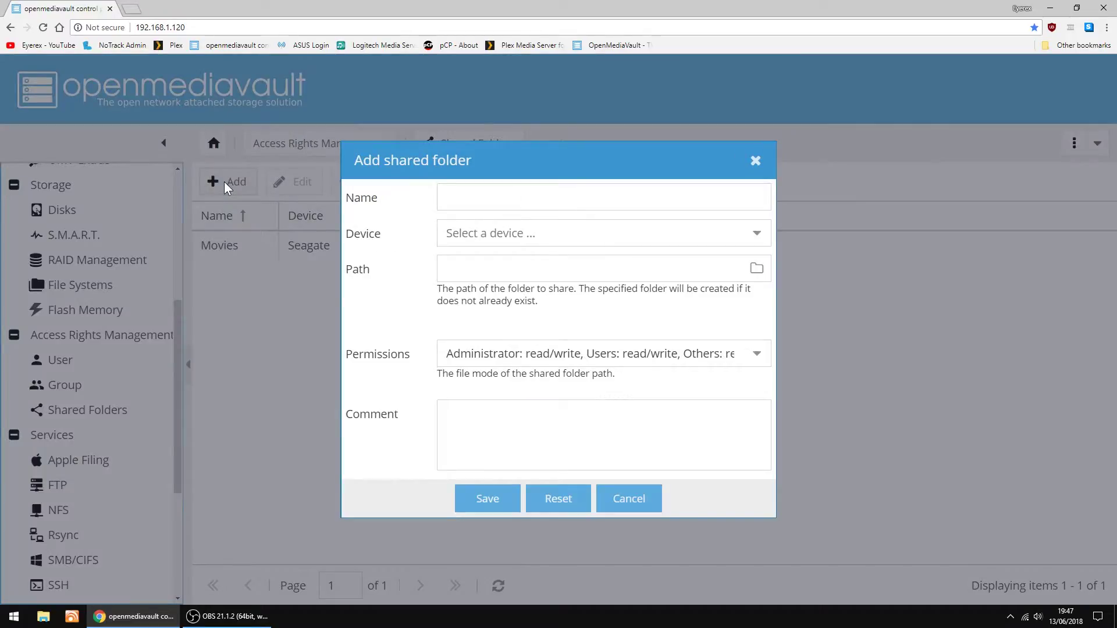
{"action": "left_click", "coordinate": [498, 198]}
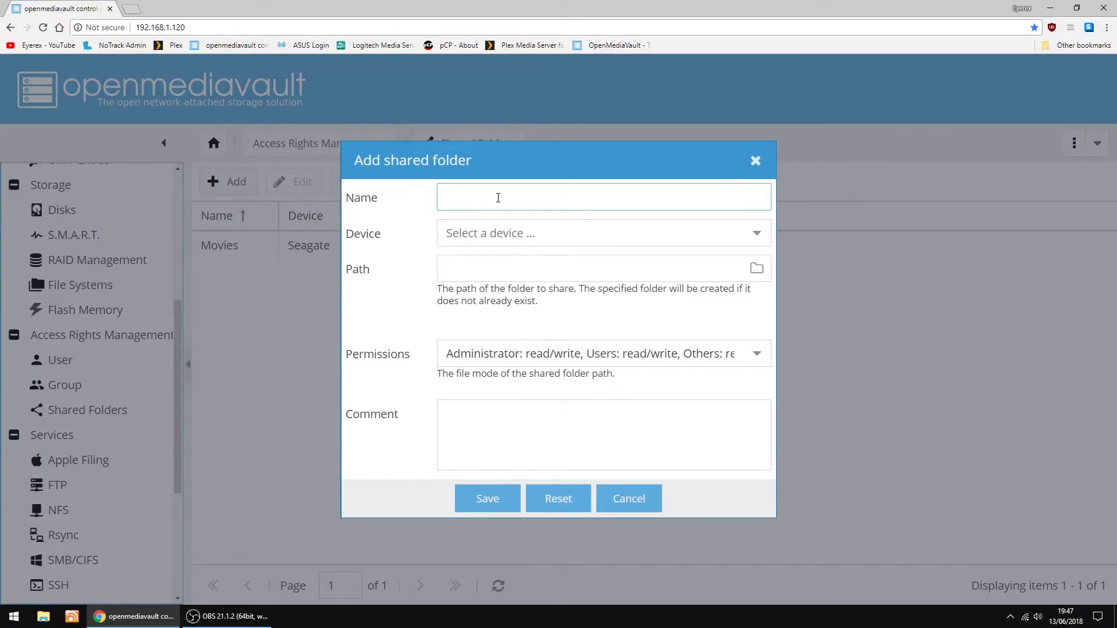
{"action": "type", "text": "TV"}
{"action": "left_click", "coordinate": [756, 241]}
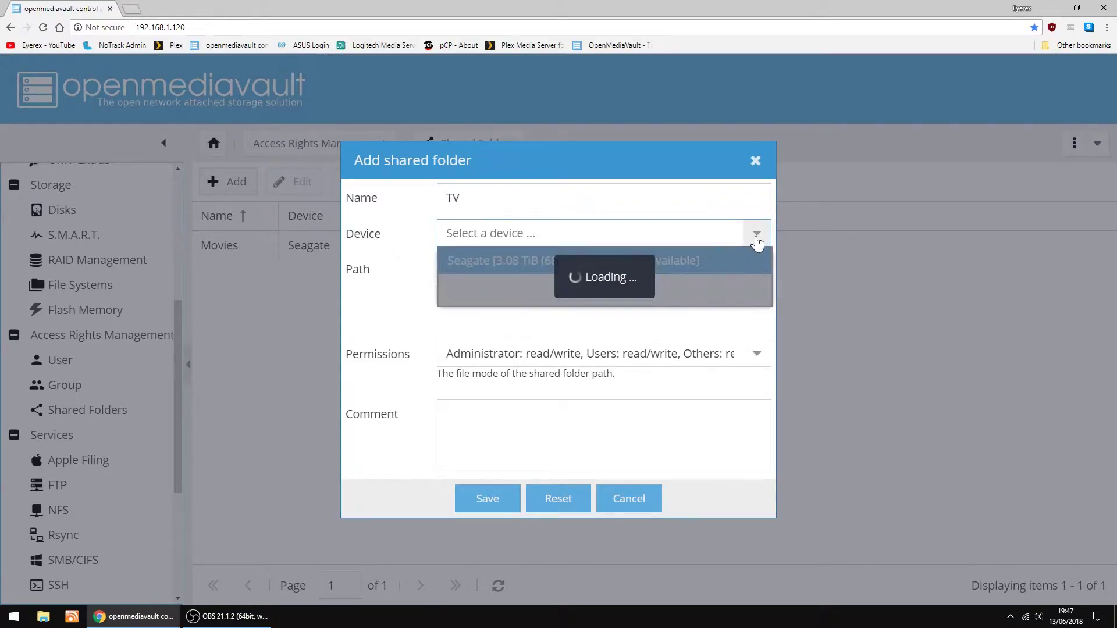
{"action": "left_click", "coordinate": [584, 262]}
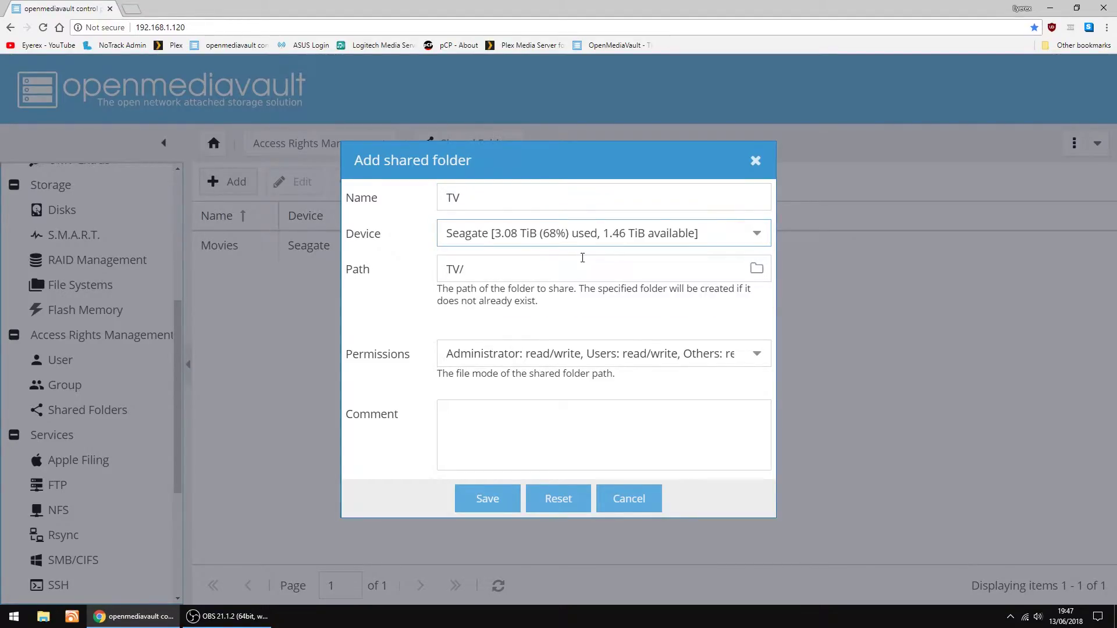
{"action": "left_click", "coordinate": [756, 269]}
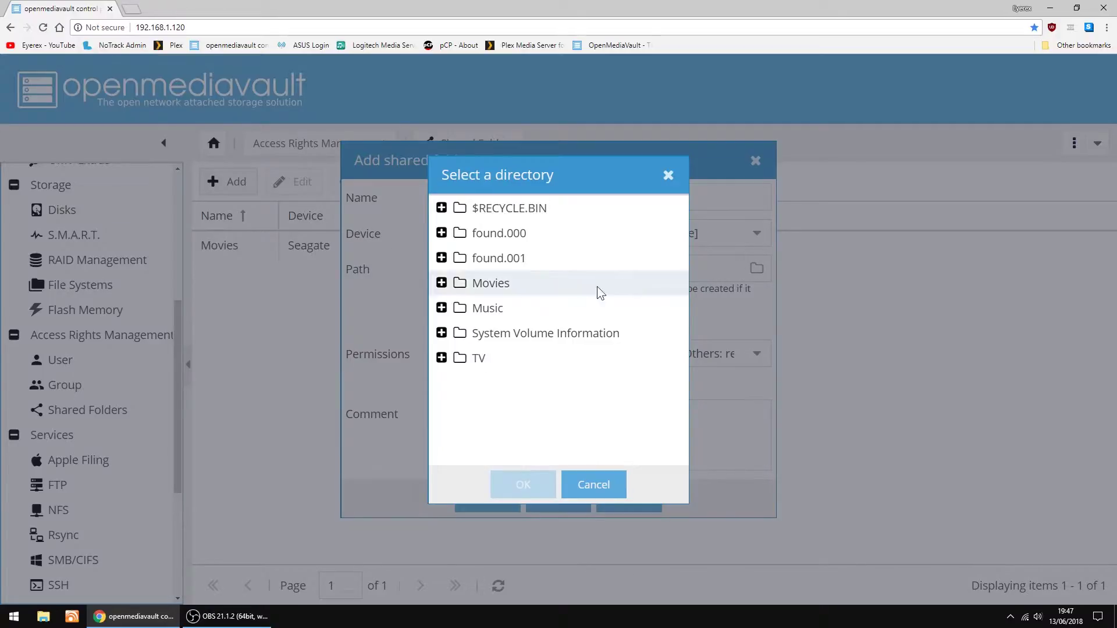
{"action": "left_click", "coordinate": [441, 357]}
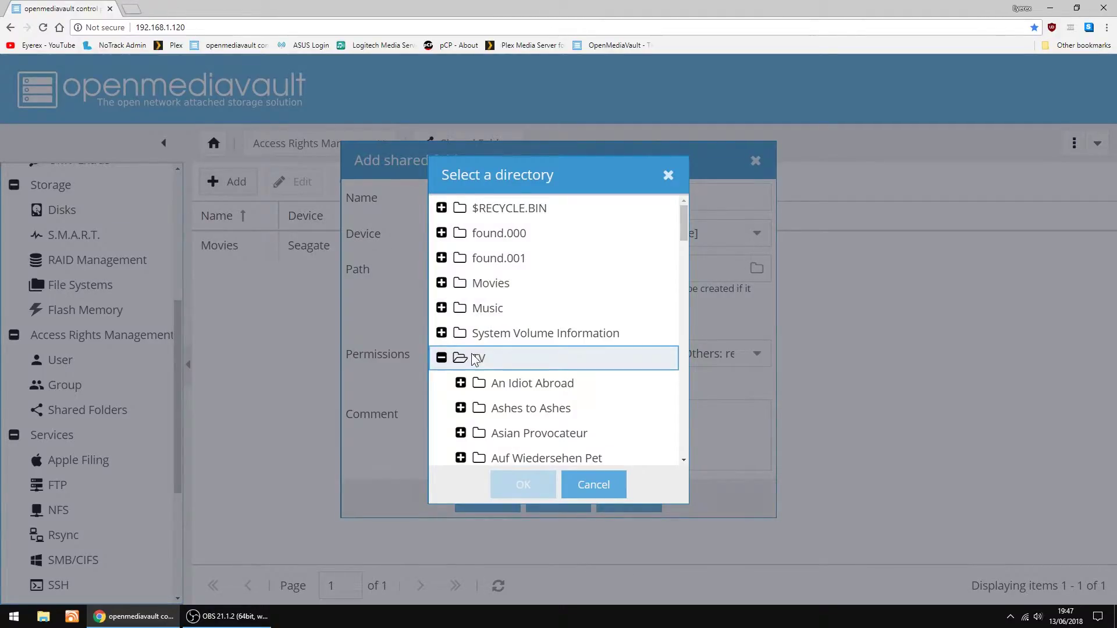
{"action": "left_click", "coordinate": [478, 360]}
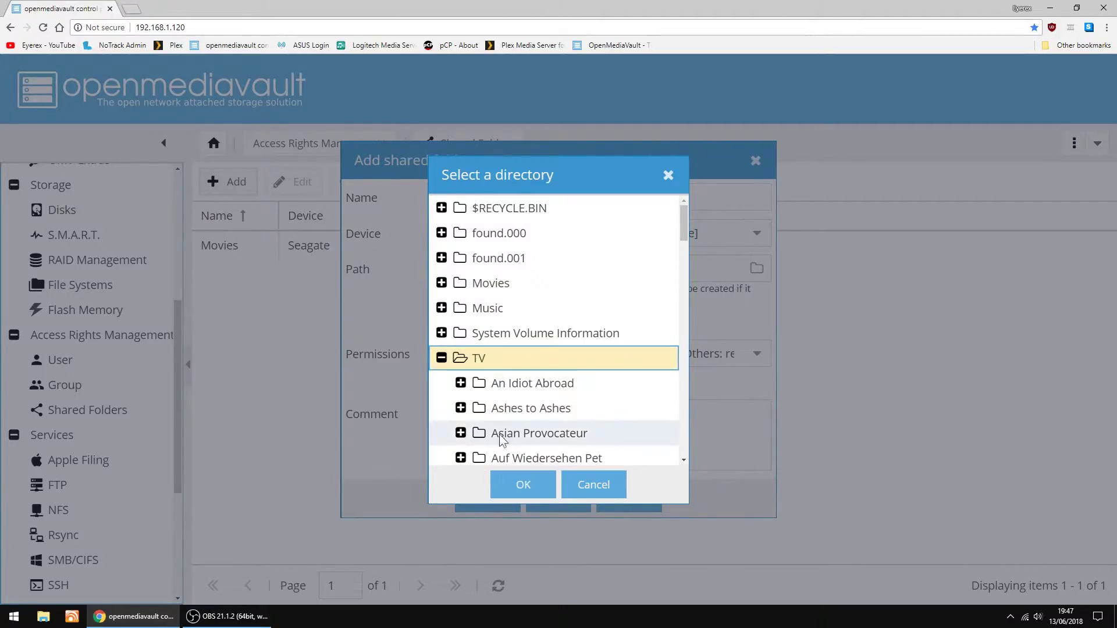
{"action": "left_click", "coordinate": [526, 485]}
Set Everyone read/write on the TV share, save it, and apply the configuration
{"action": "left_click", "coordinate": [756, 359]}
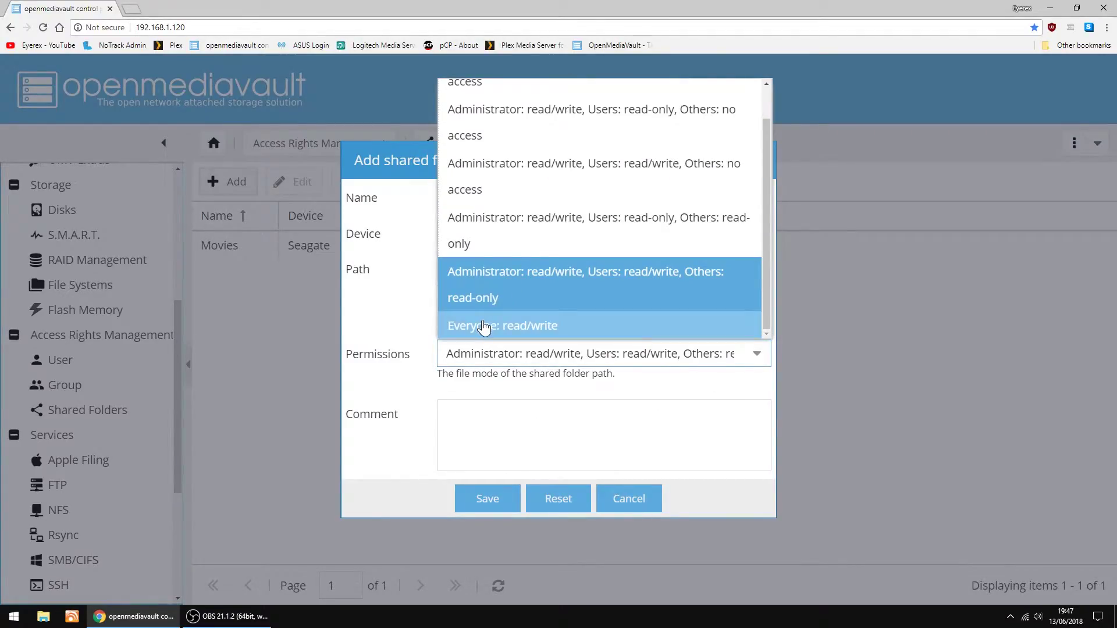
{"action": "left_click", "coordinate": [482, 325]}
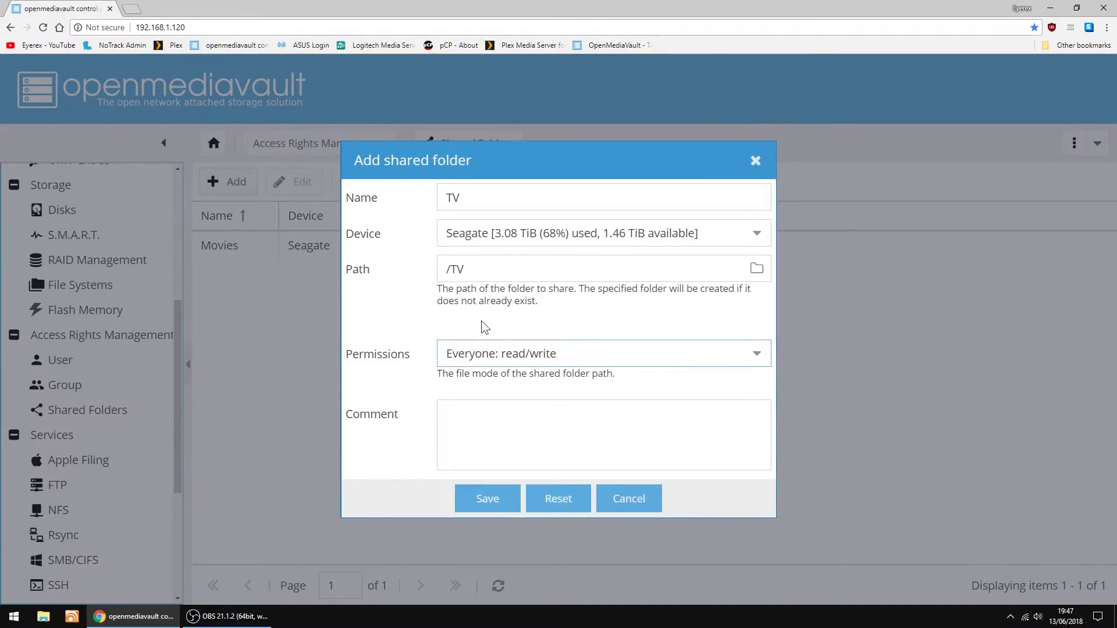
{"action": "left_click", "coordinate": [490, 498]}
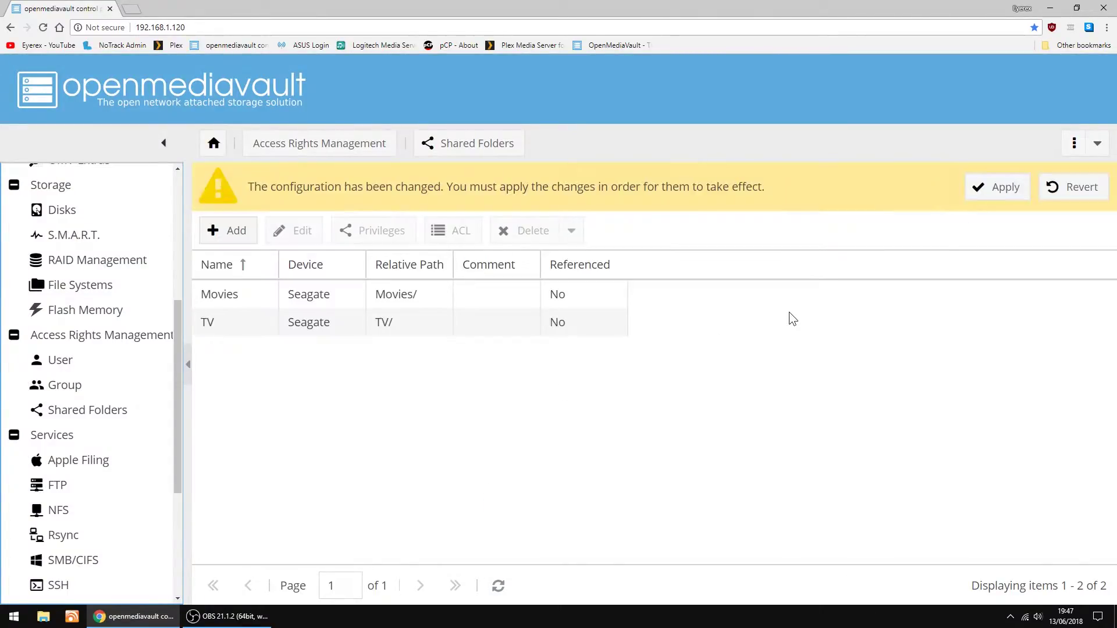
{"action": "left_click", "coordinate": [996, 186]}
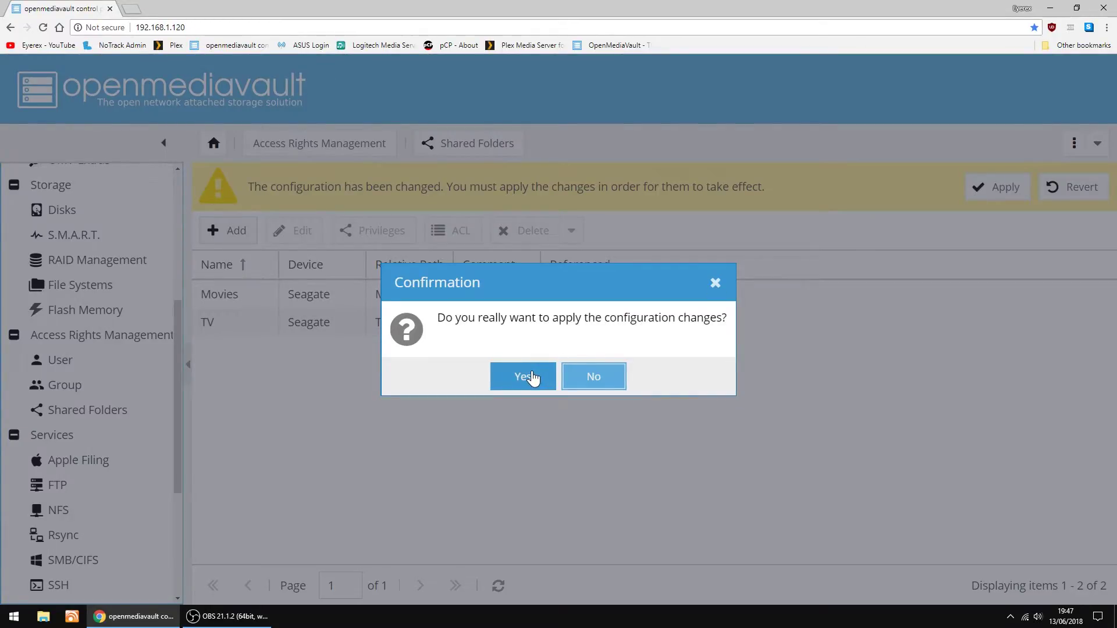
{"action": "left_click", "coordinate": [531, 376]}
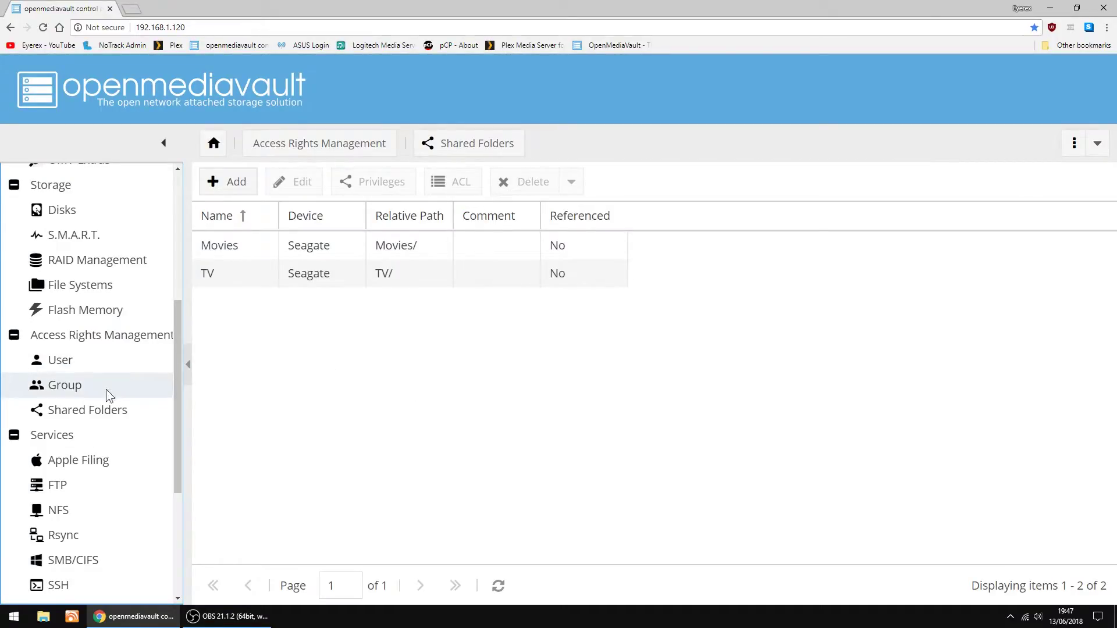
Enable the SMB/CIFS service with workgroup WORKGROUP, save the settings, and apply the change
{"action": "scroll", "coordinate": [104, 391], "scroll_direction": "down", "scroll_amount": 1}
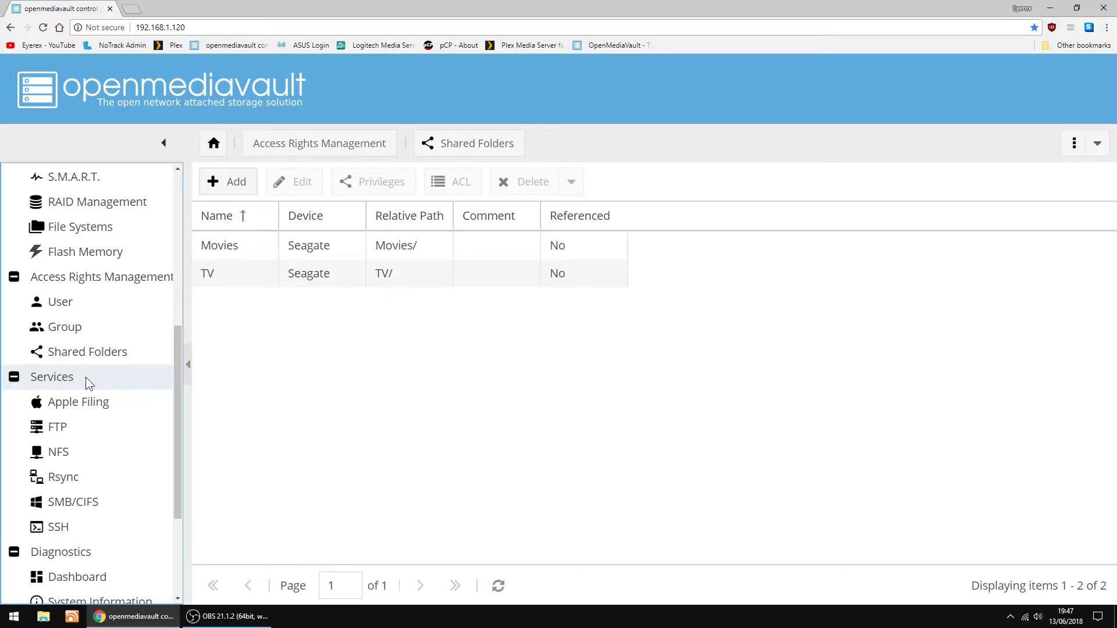
{"action": "left_click", "coordinate": [61, 505]}
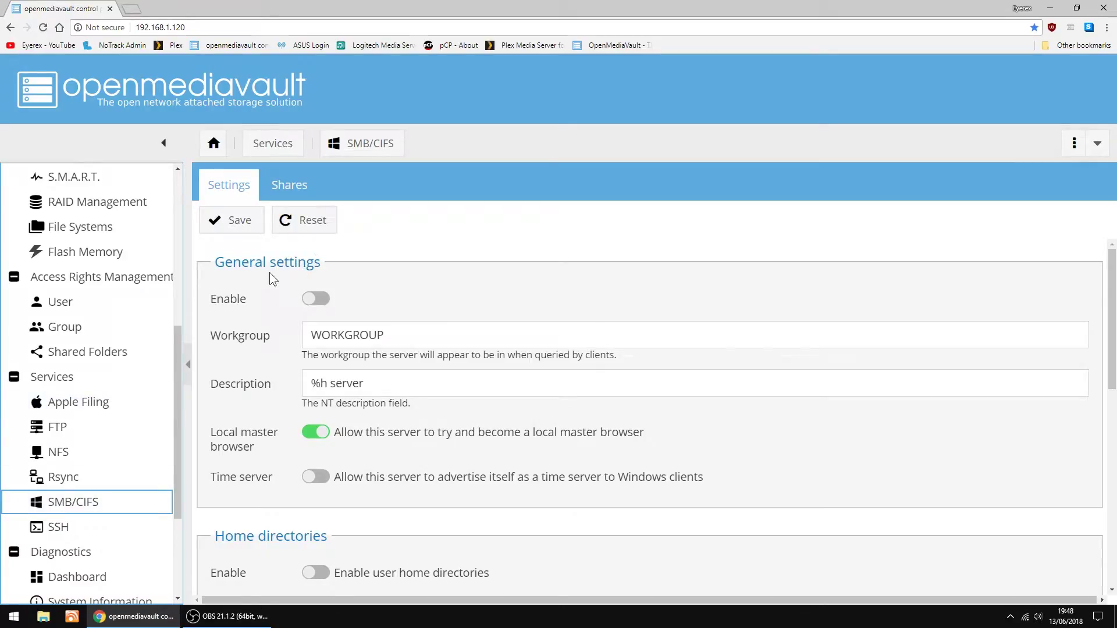
{"action": "left_click", "coordinate": [321, 298]}
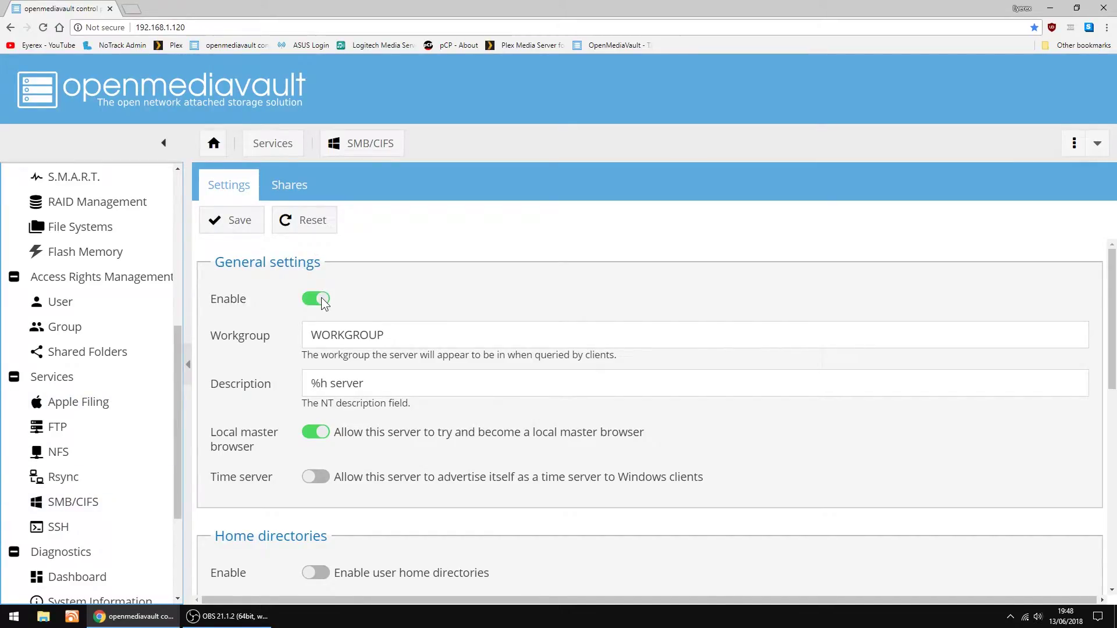
{"action": "left_click", "coordinate": [245, 227]}
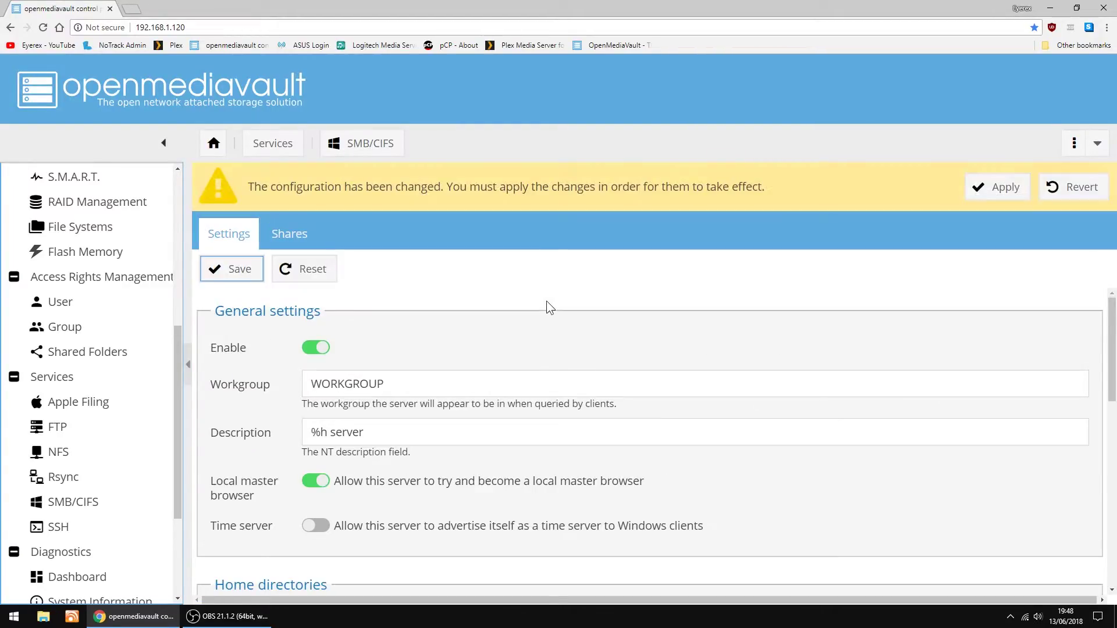
{"action": "left_click", "coordinate": [996, 192]}
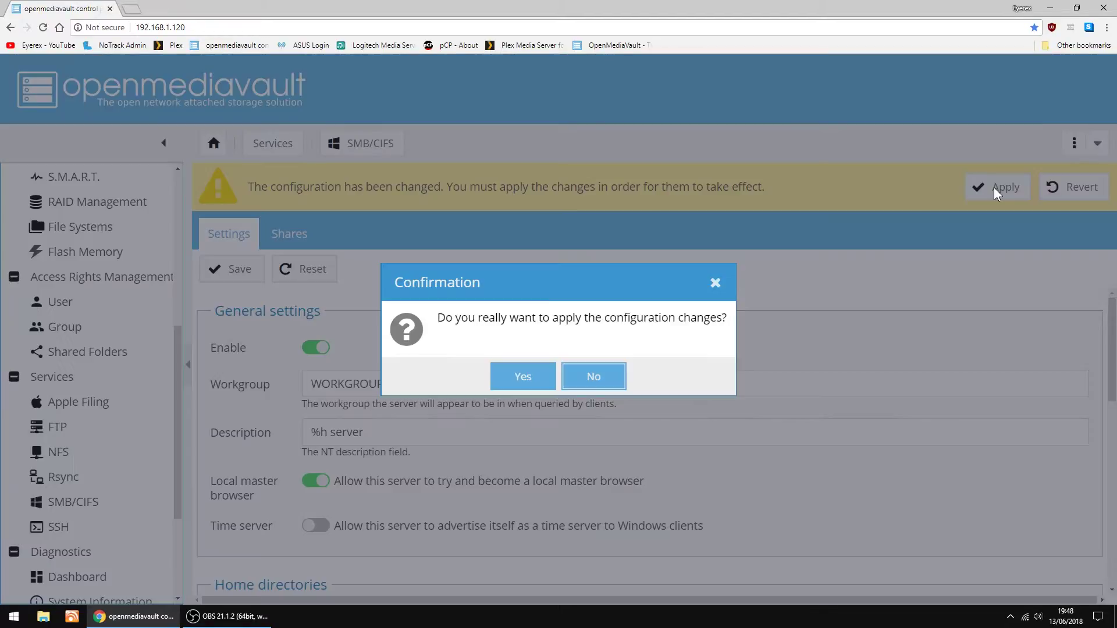
{"action": "left_click", "coordinate": [526, 373]}
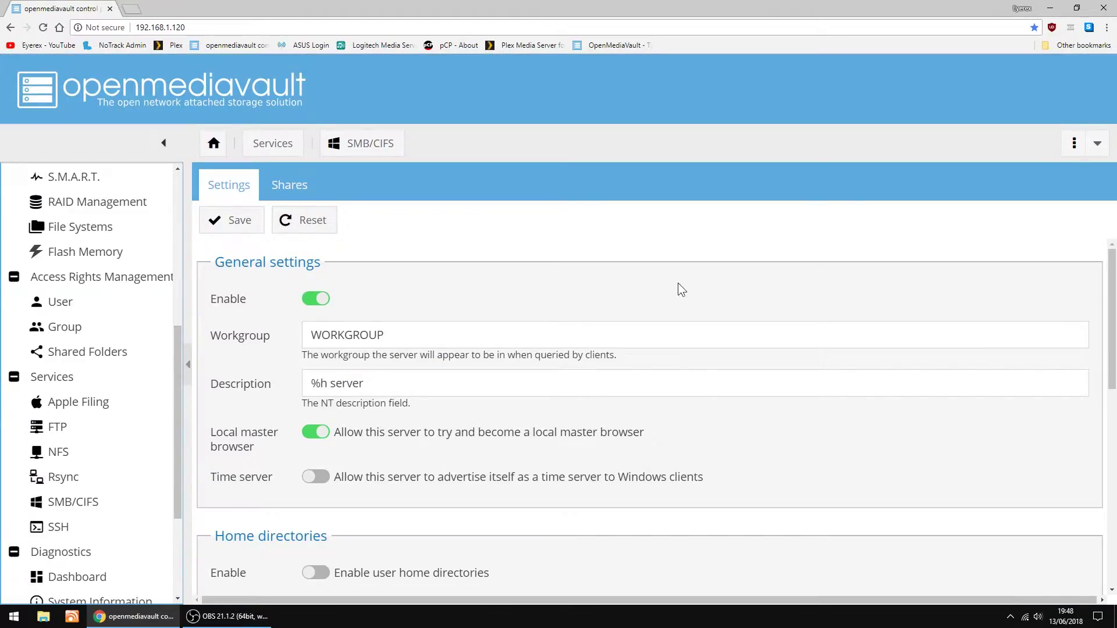
Add an SMB share for the Movies folder with Public set to Guests allowed, then apply it
{"action": "left_click", "coordinate": [299, 192]}
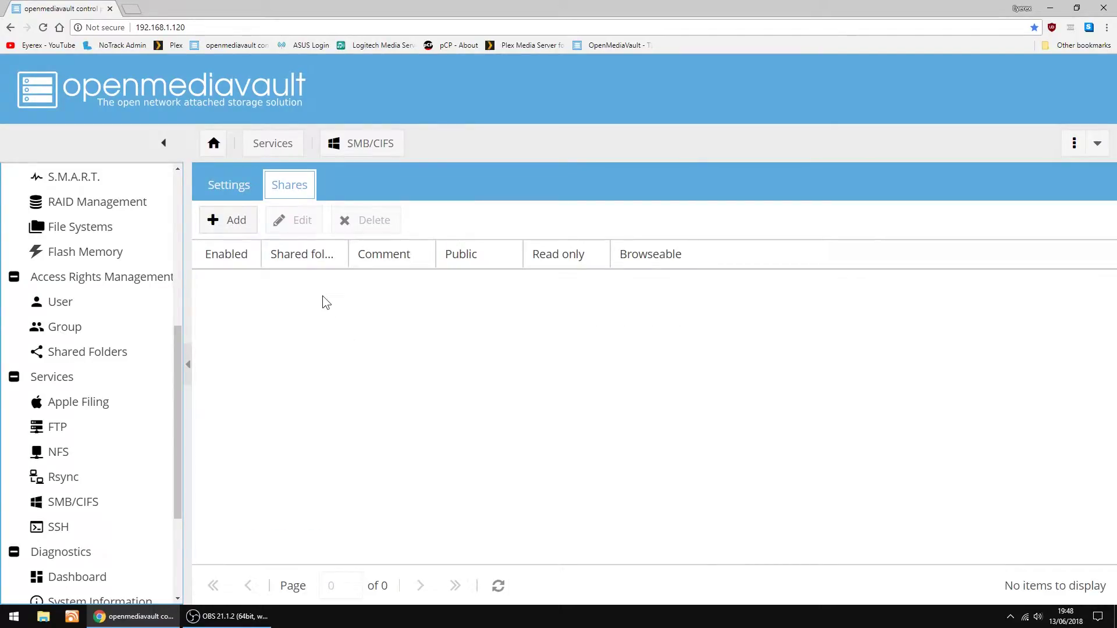
{"action": "left_click", "coordinate": [232, 225]}
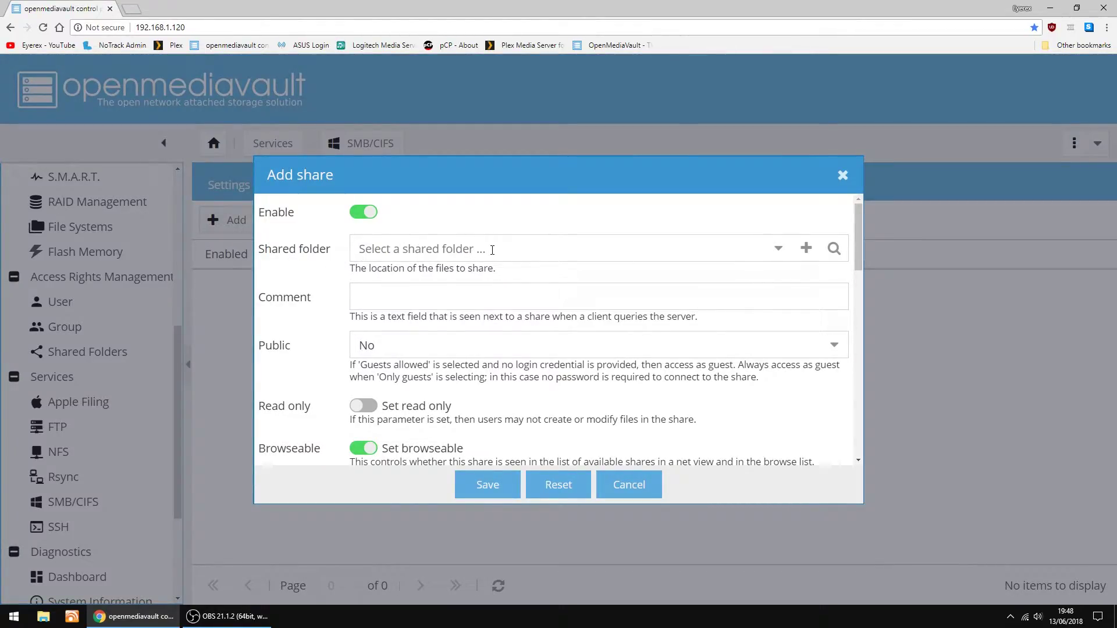
{"action": "left_click", "coordinate": [778, 249]}
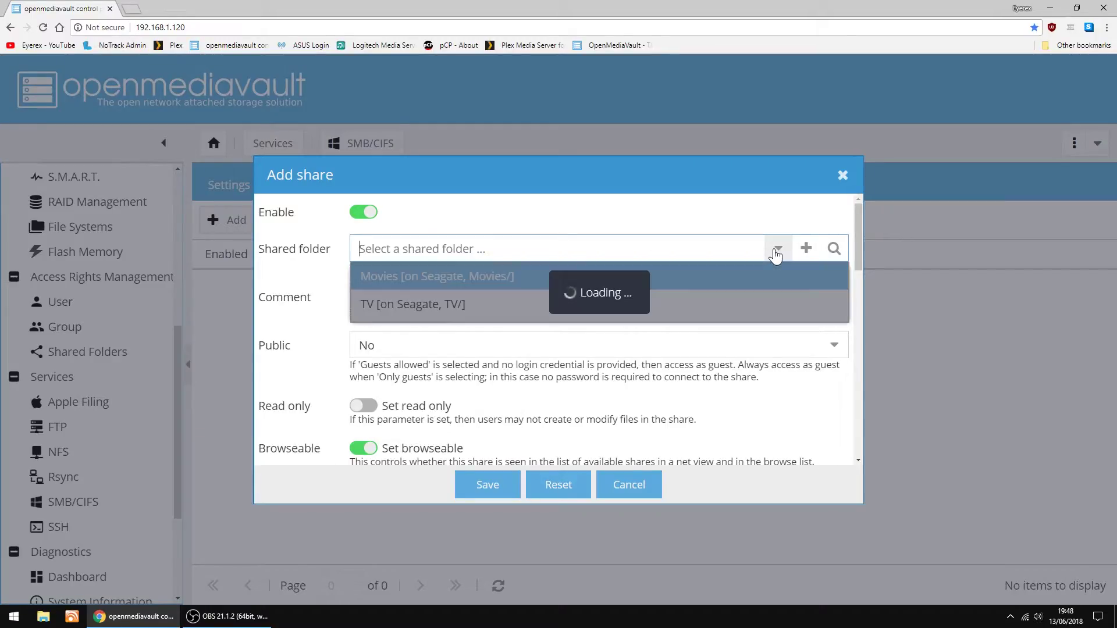
{"action": "left_click", "coordinate": [363, 276]}
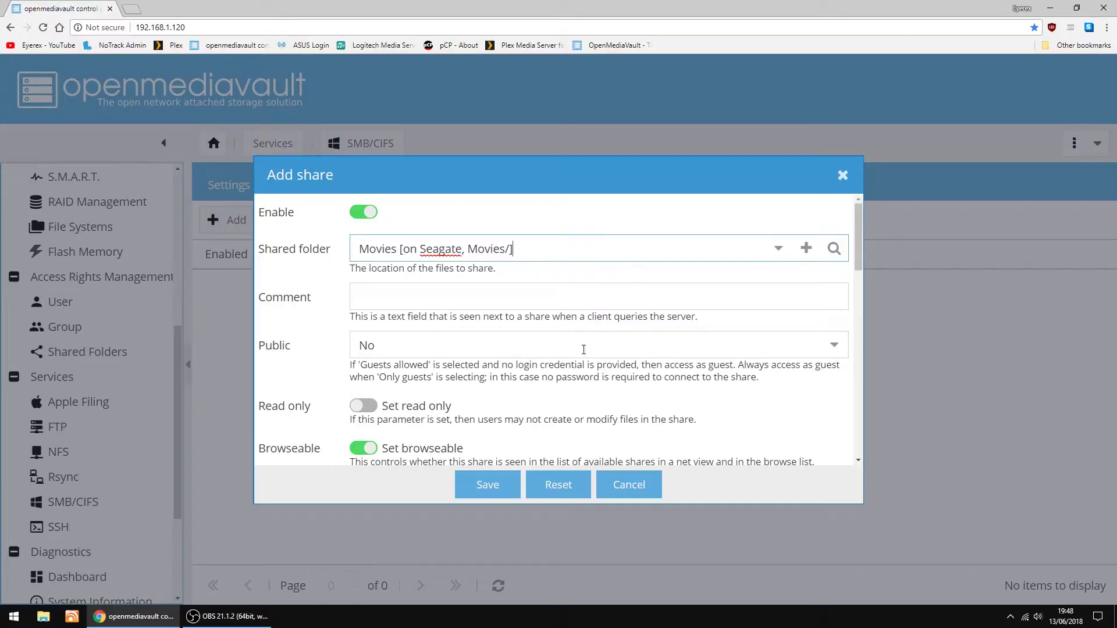
{"action": "left_click", "coordinate": [832, 346]}
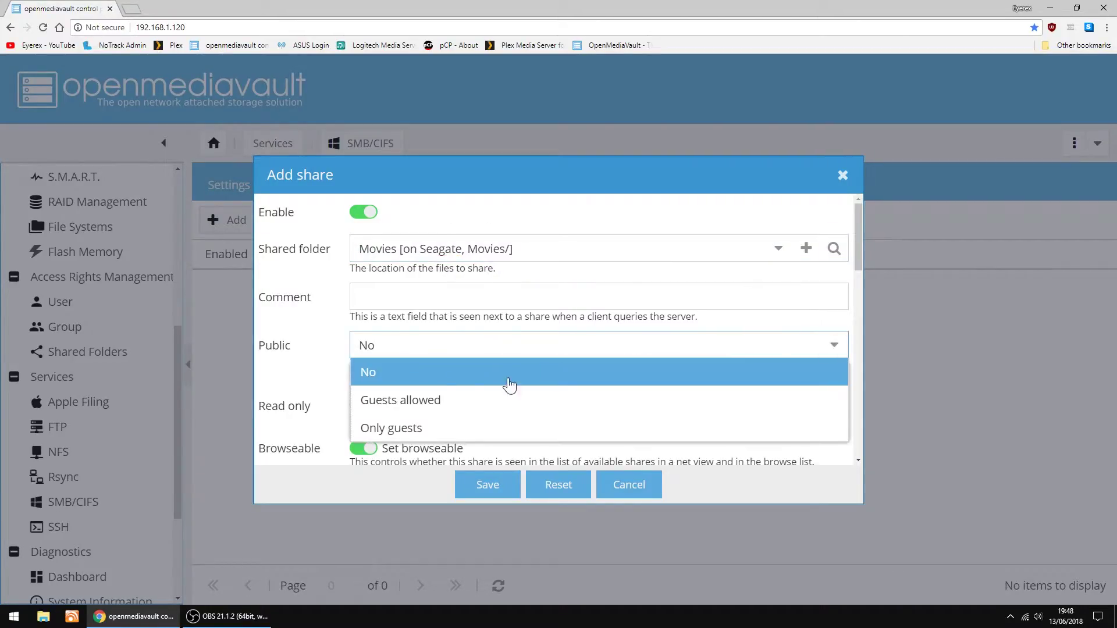
{"action": "left_click", "coordinate": [416, 401]}
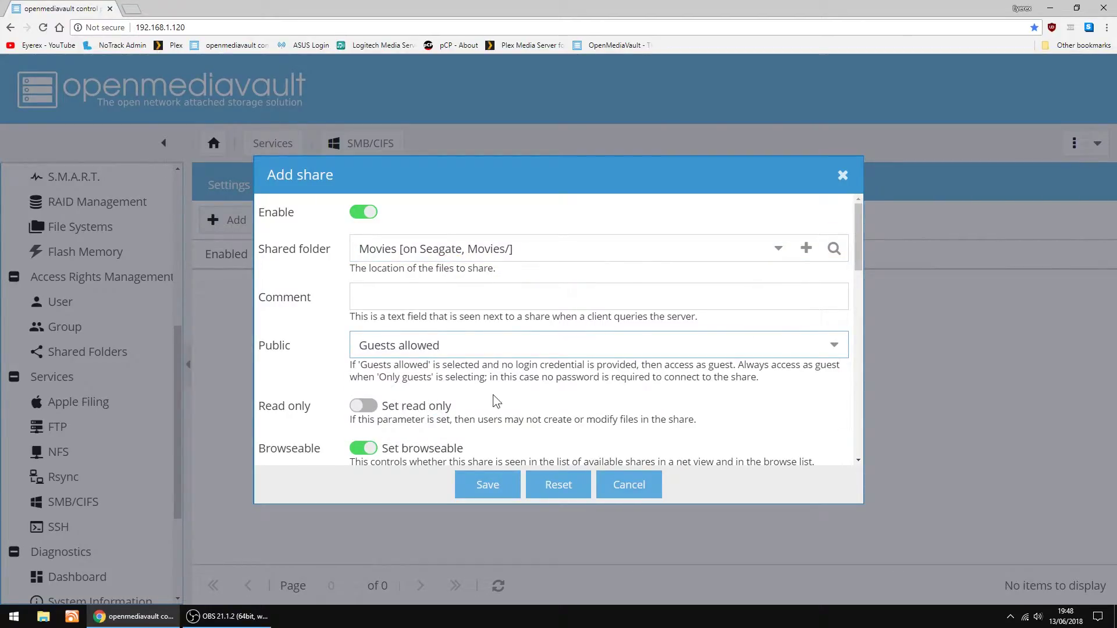
{"action": "left_click", "coordinate": [489, 486]}
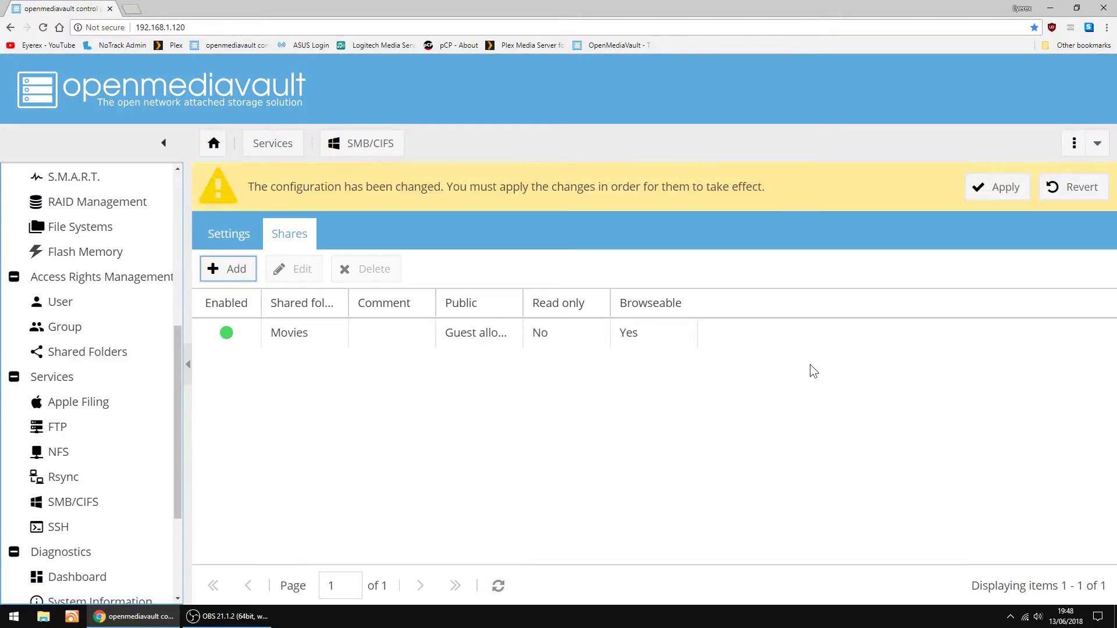
{"action": "left_click", "coordinate": [994, 190]}
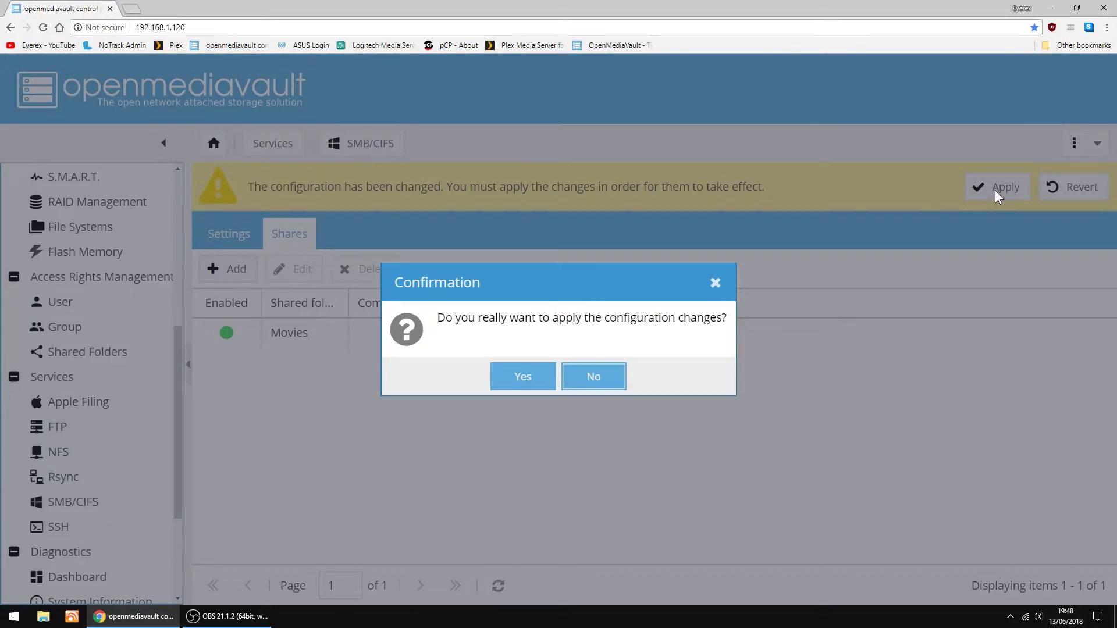
{"action": "left_click", "coordinate": [523, 377]}
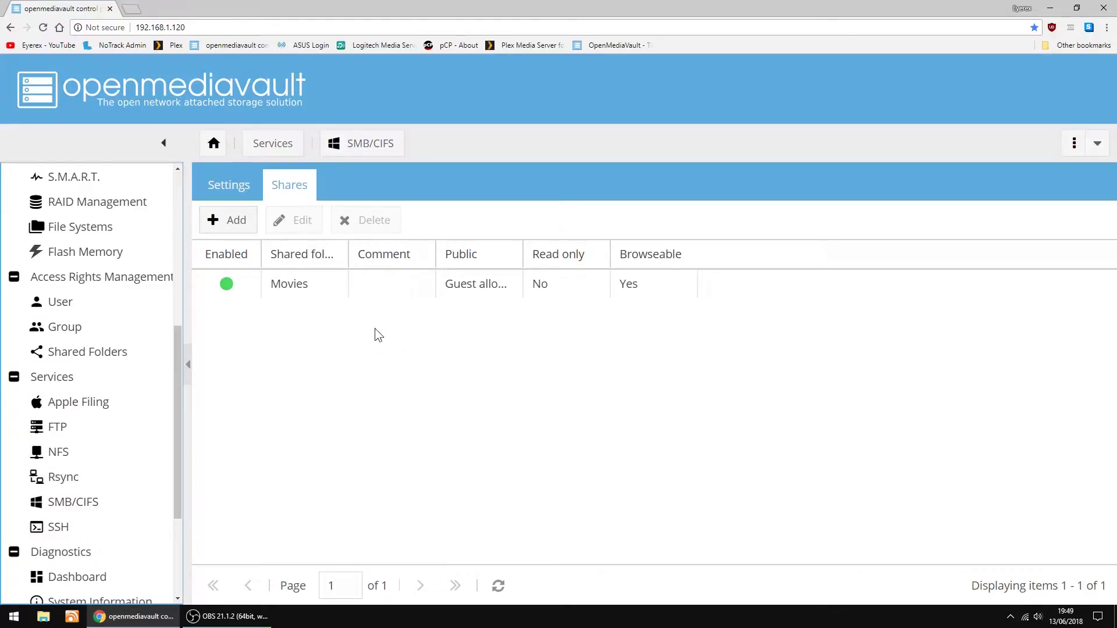
Create an SMB share for the TV folder with Public set to Guests allowed, then save and apply it
{"action": "left_click", "coordinate": [225, 223]}
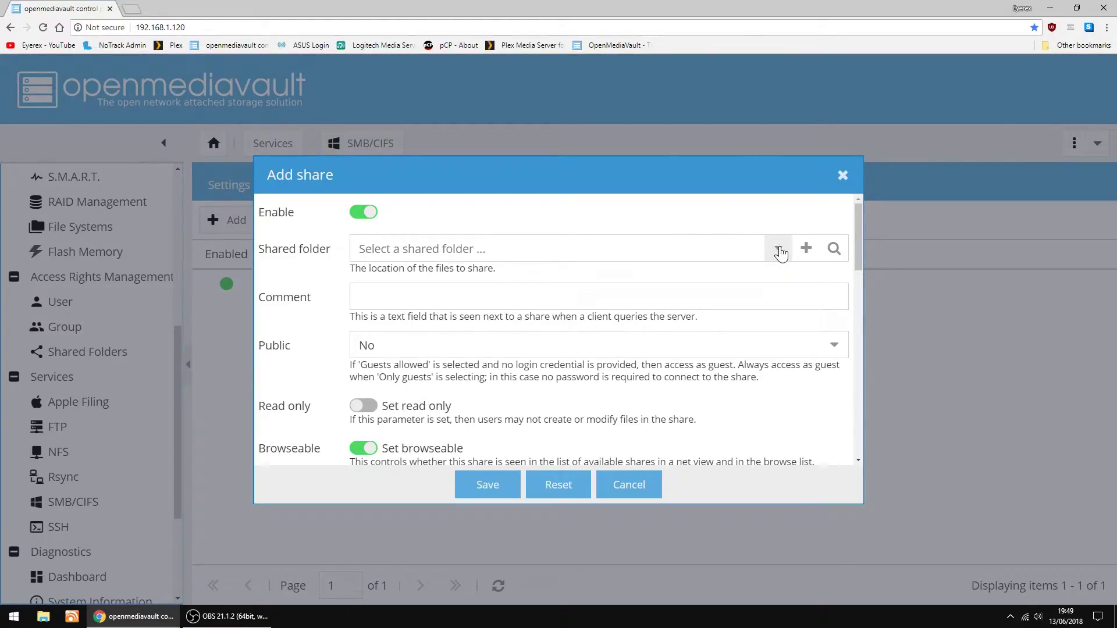
{"action": "left_click", "coordinate": [778, 248]}
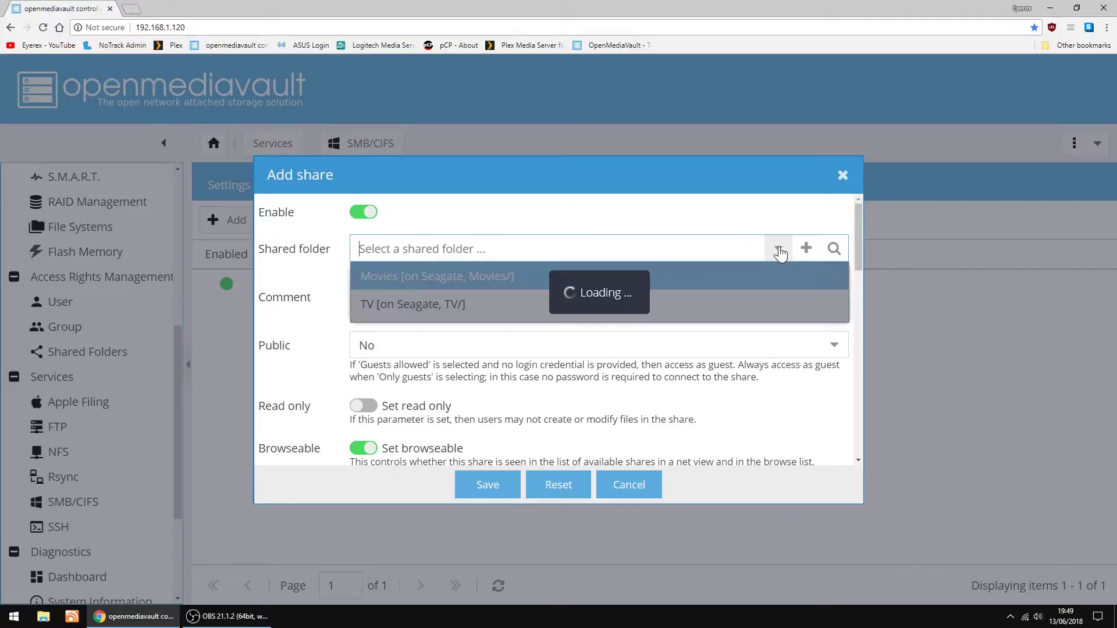
{"action": "left_click", "coordinate": [451, 301]}
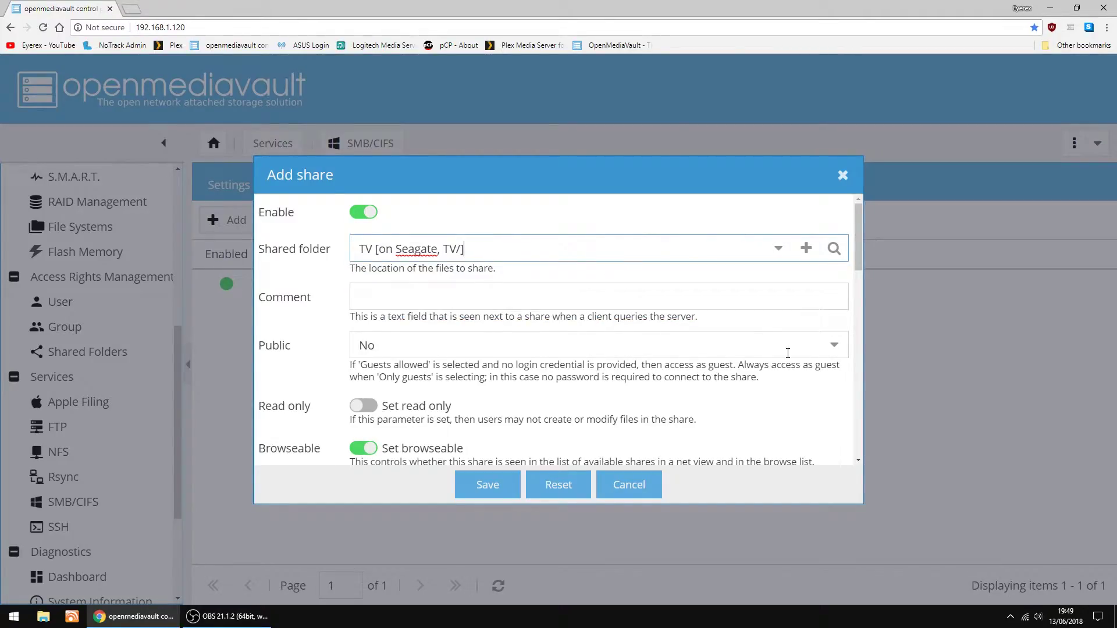
{"action": "left_click", "coordinate": [832, 345]}
{"action": "left_click", "coordinate": [461, 396]}
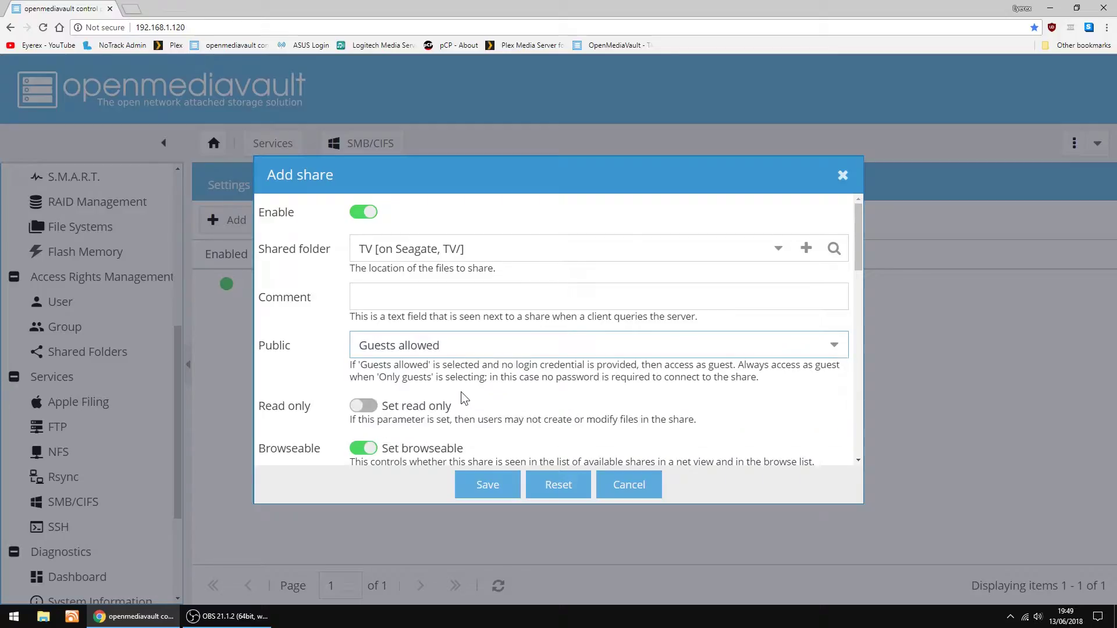
{"action": "left_click", "coordinate": [488, 487]}
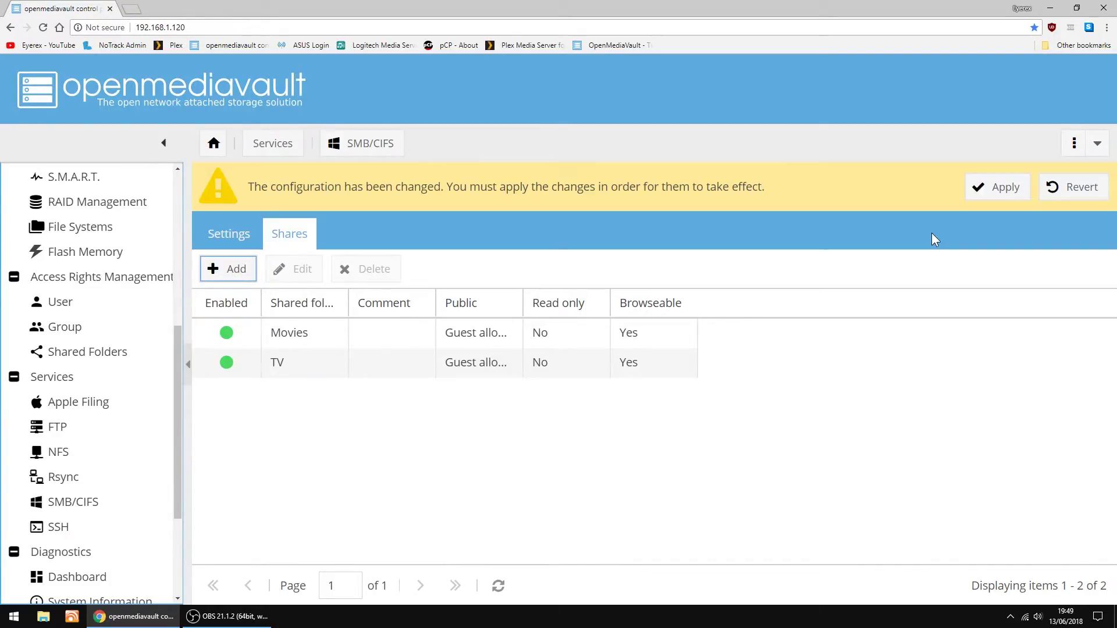
{"action": "left_click", "coordinate": [1005, 189]}
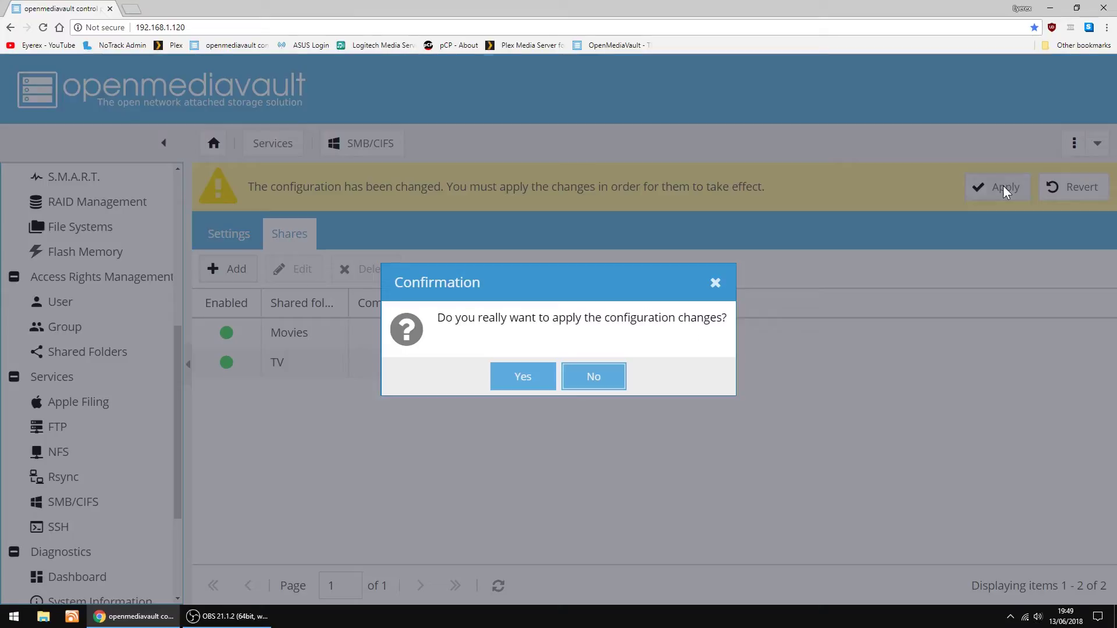
{"action": "left_click", "coordinate": [522, 379]}
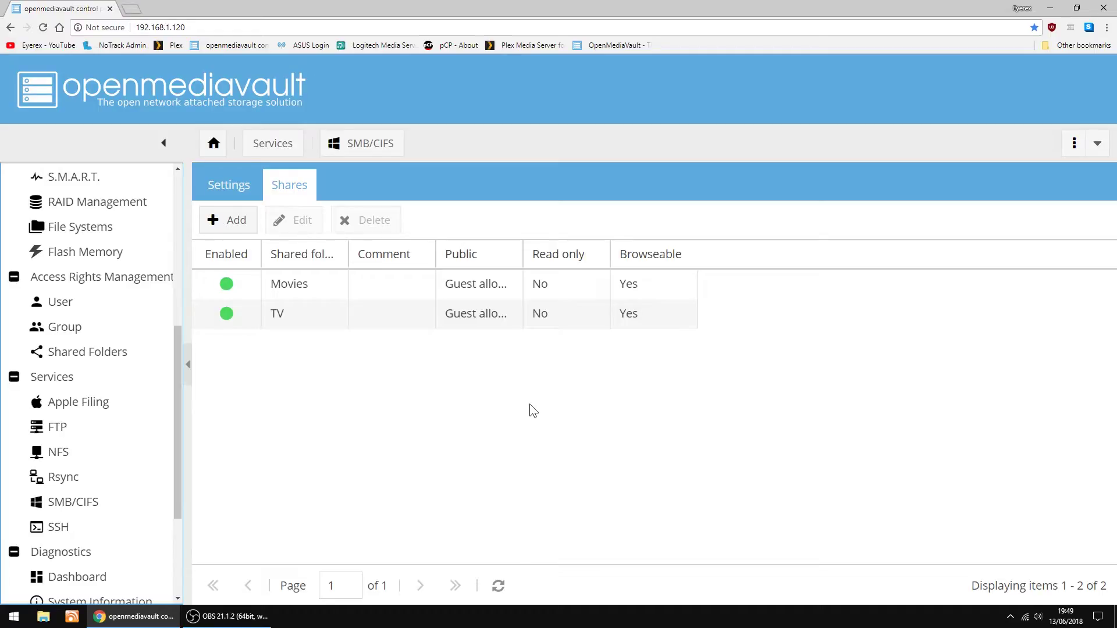
{"action": "left_click", "coordinate": [45, 617]}
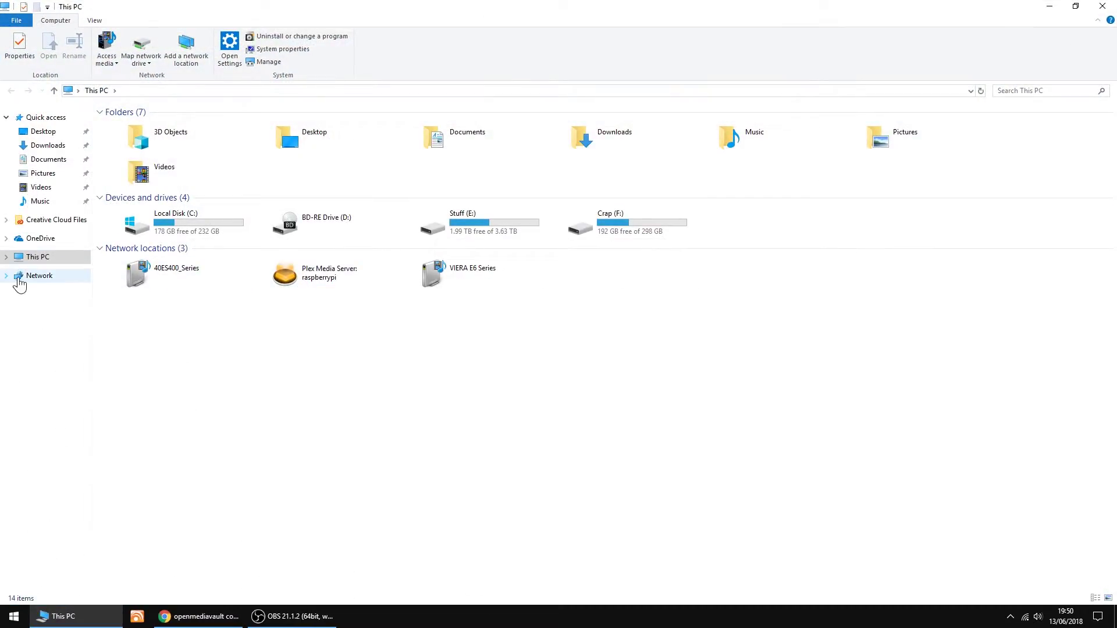
{"action": "left_click", "coordinate": [32, 278]}
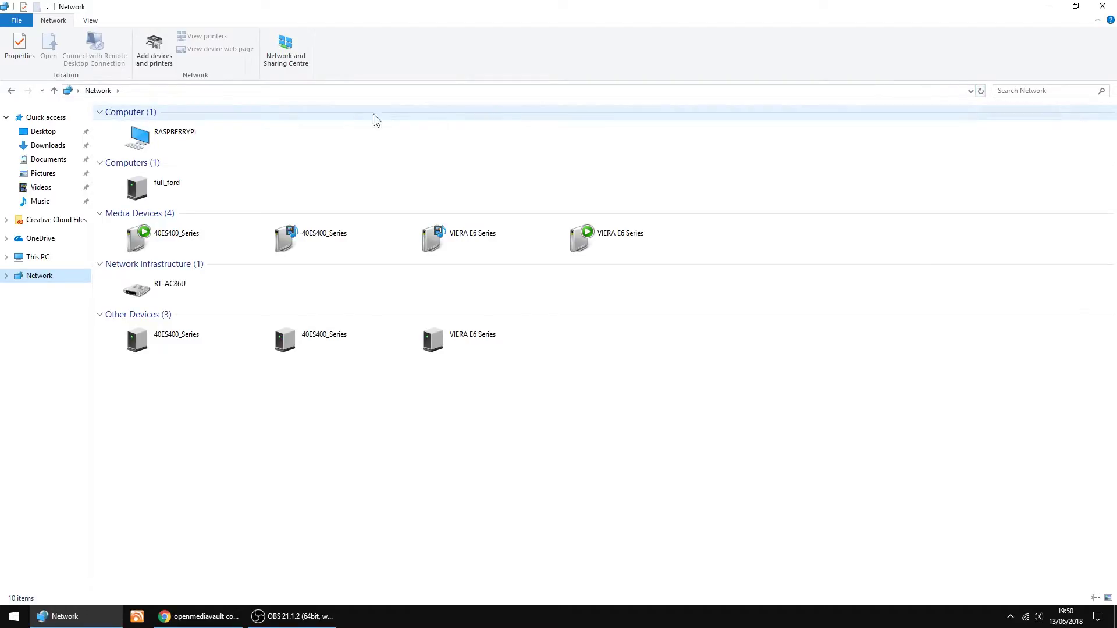
{"action": "double_click", "coordinate": [134, 139]}
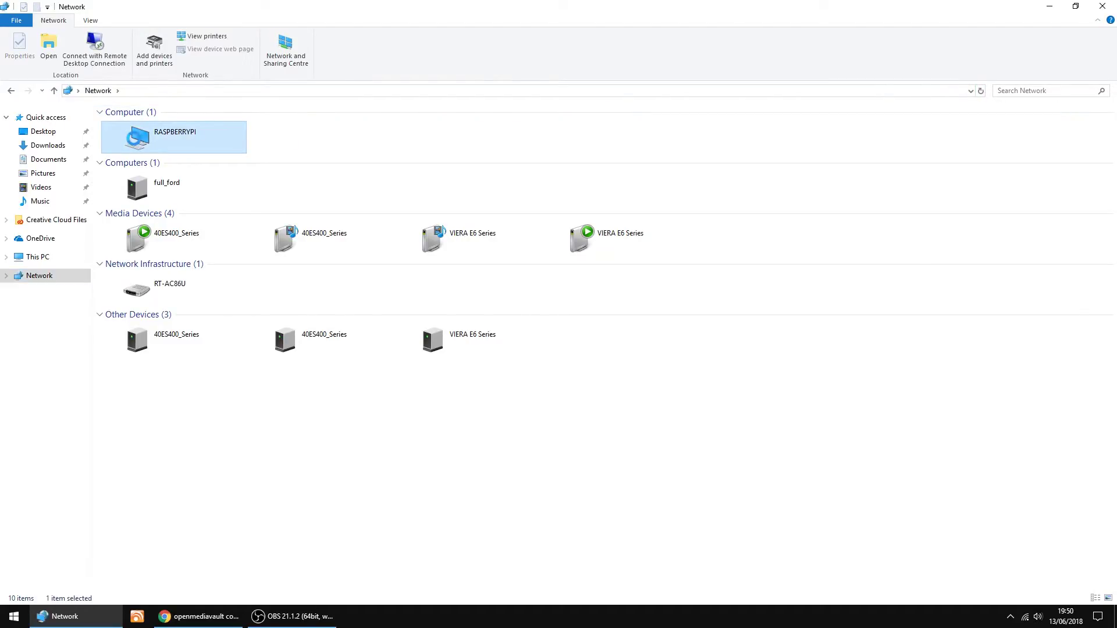
{"action": "double_click", "coordinate": [131, 117]}
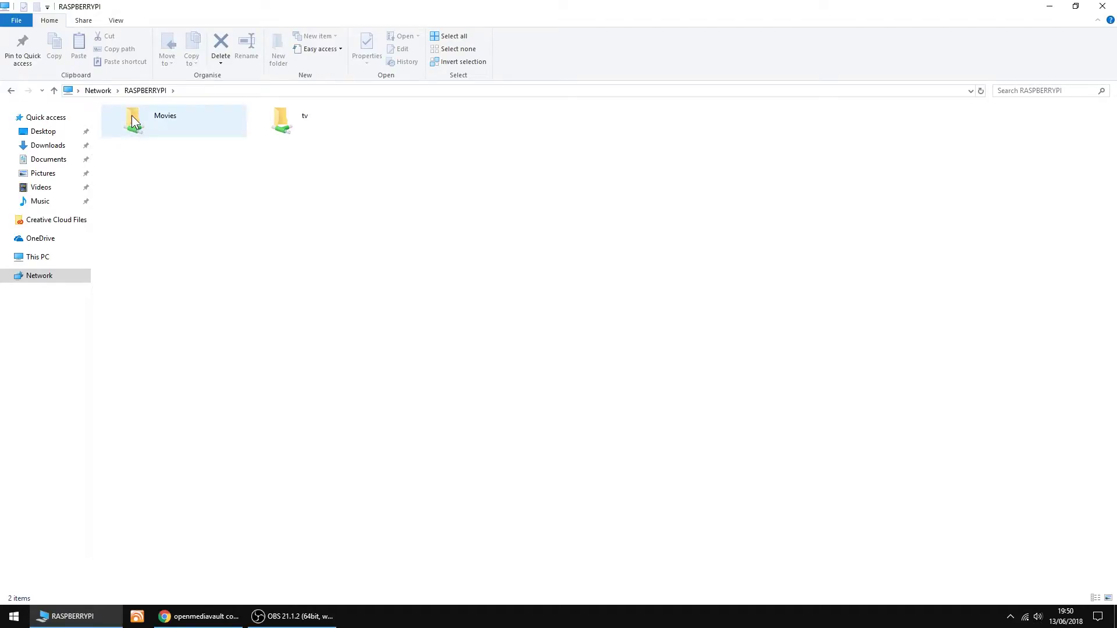
{"action": "left_click", "coordinate": [11, 91]}
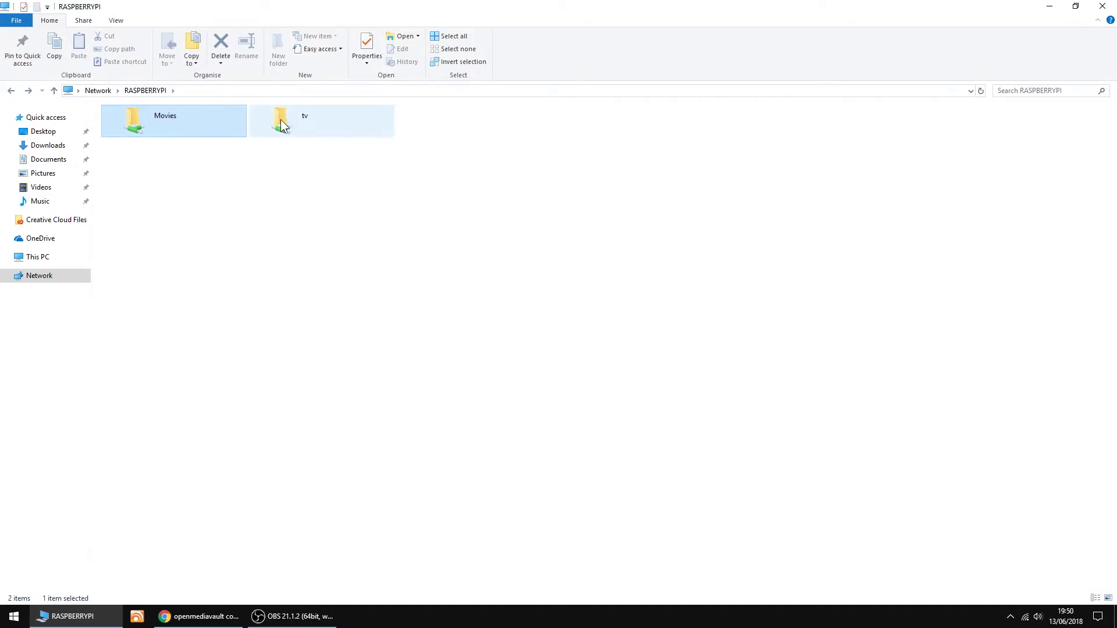
{"action": "double_click", "coordinate": [280, 120]}
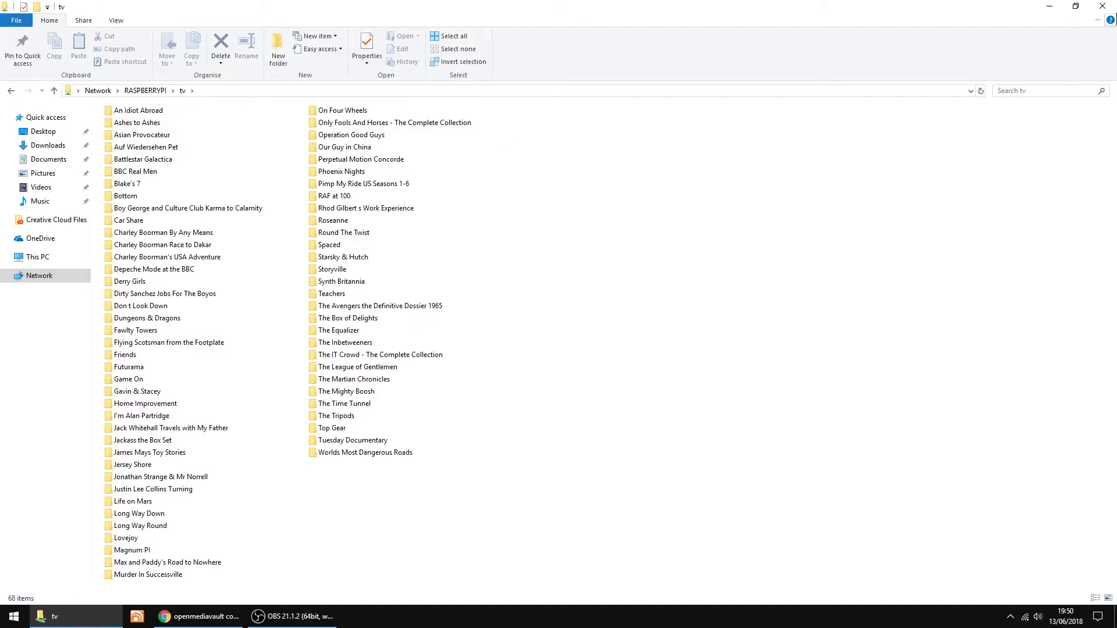
{"action": "left_click", "coordinate": [1102, 6]}
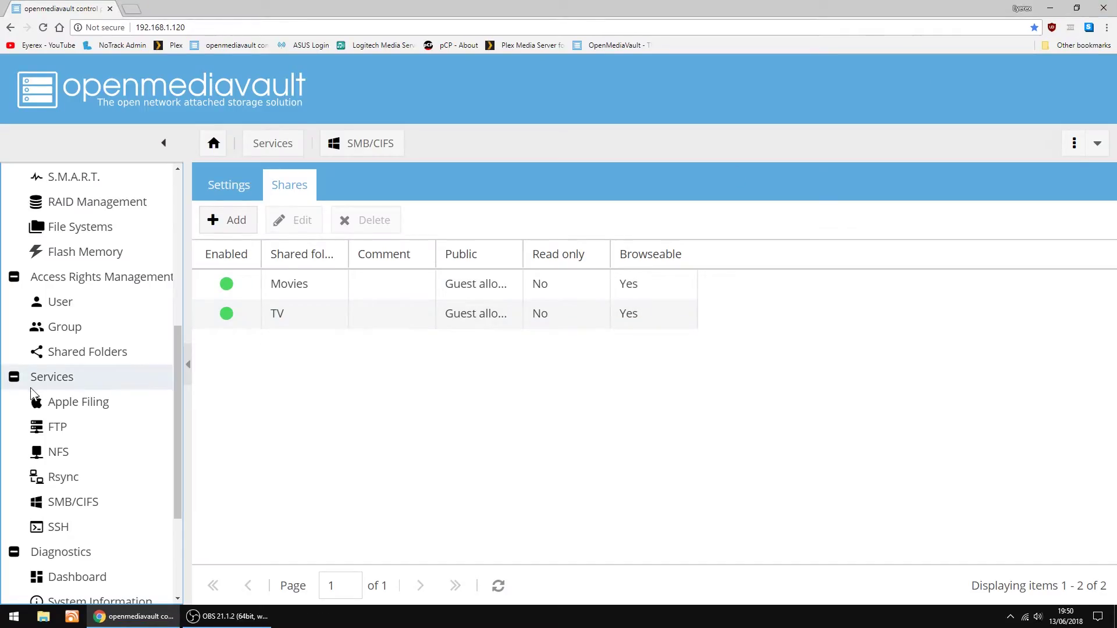
Turn on root login in the SSH service settings and save
{"action": "scroll", "coordinate": [112, 406], "scroll_direction": "down", "scroll_amount": 1}
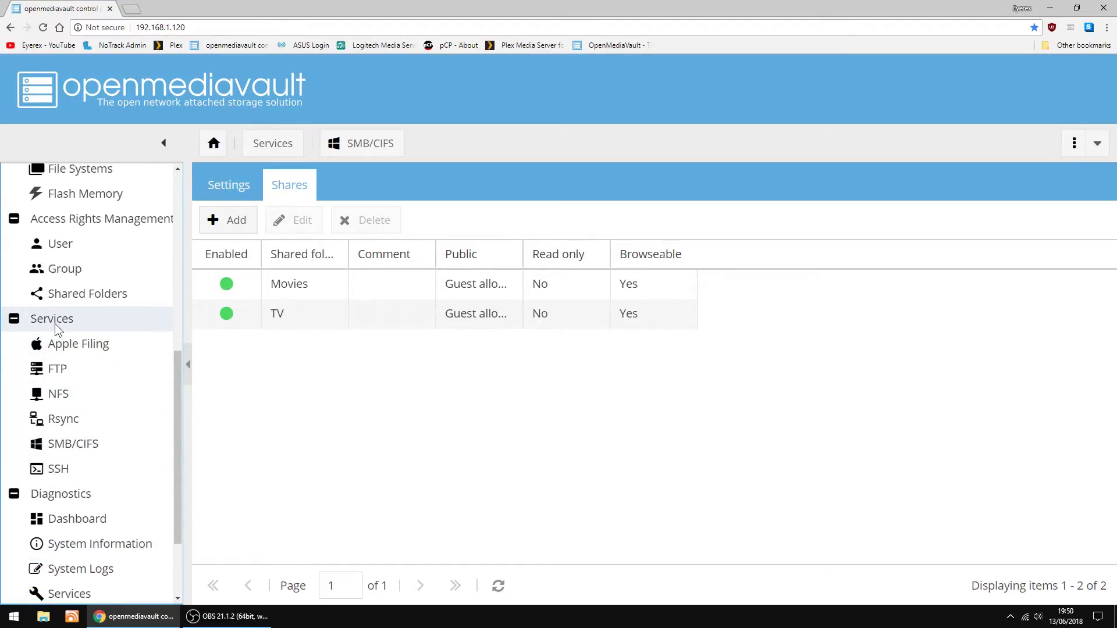
{"action": "left_click", "coordinate": [47, 470]}
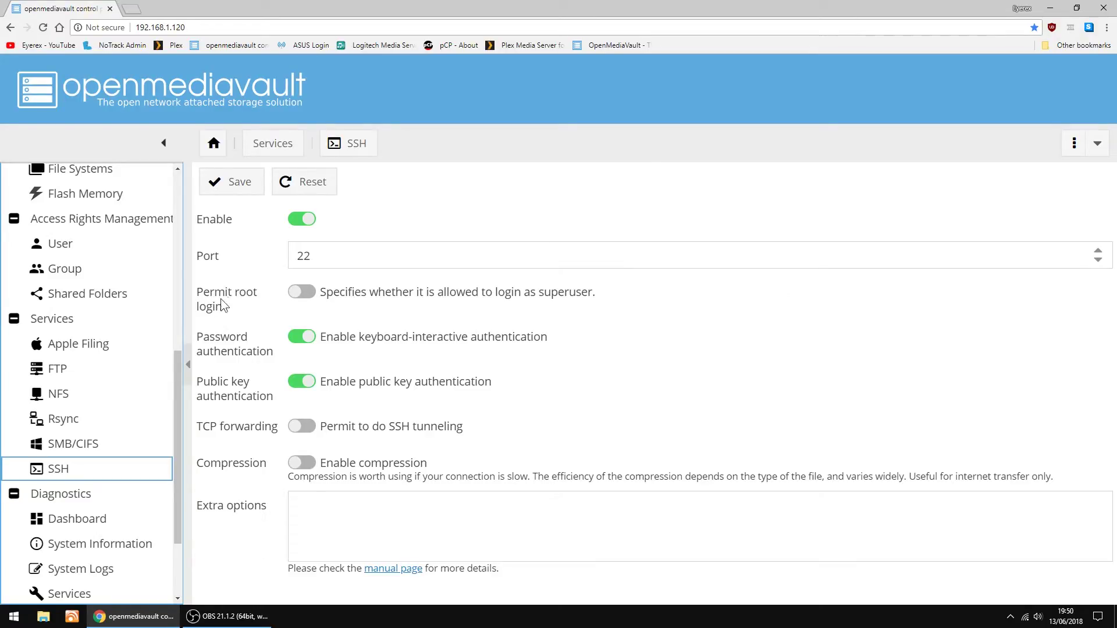
{"action": "left_click", "coordinate": [308, 294]}
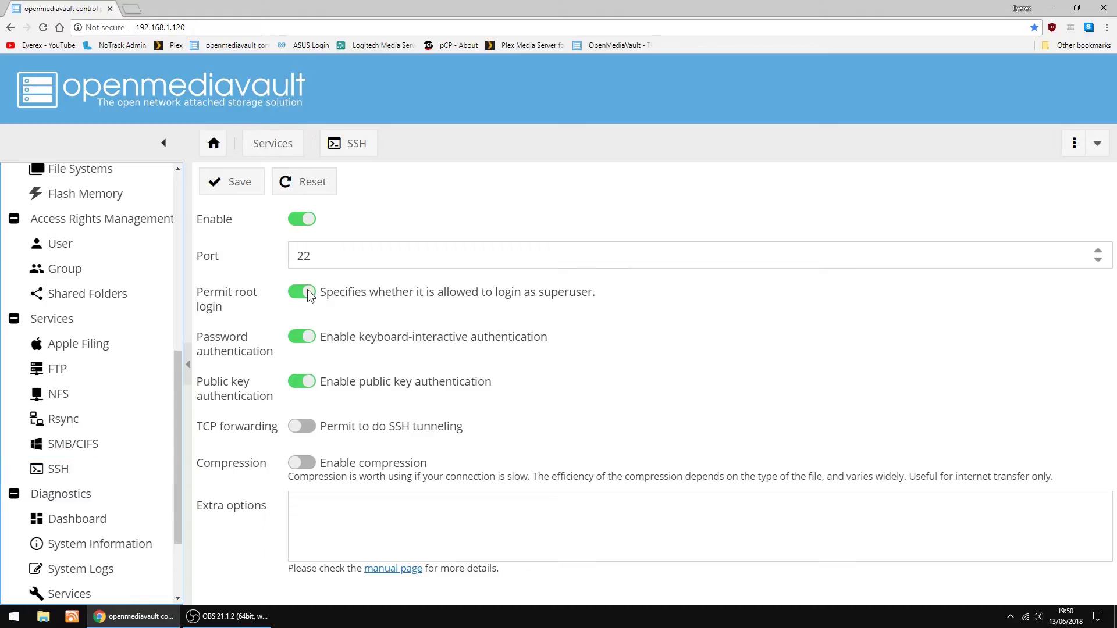
{"action": "left_click", "coordinate": [247, 192]}
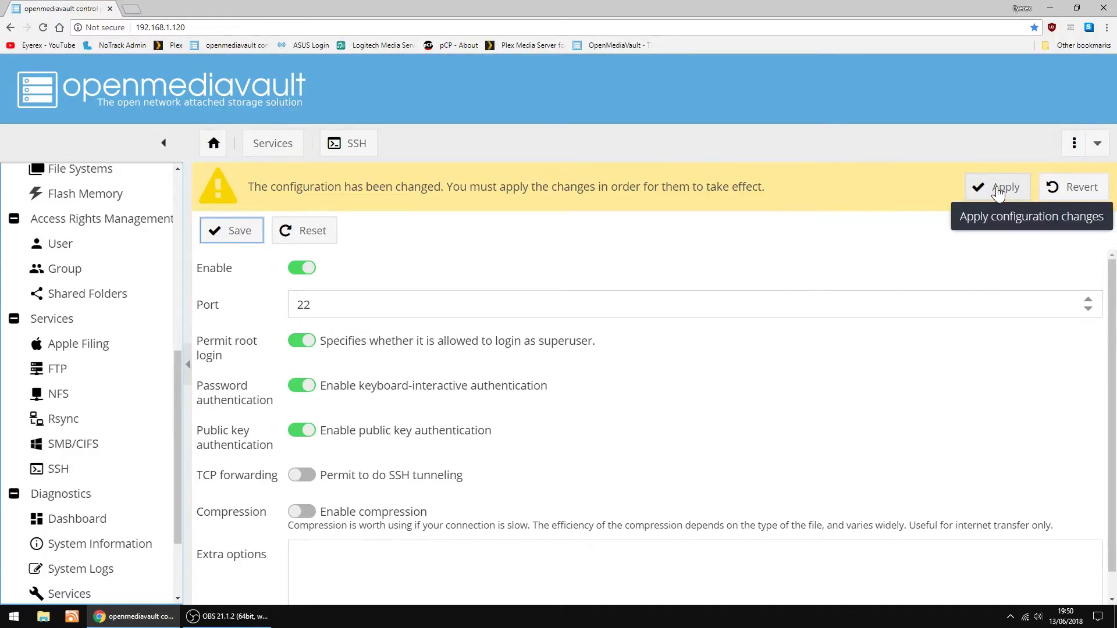
Apply the pending configuration changes, then close the Chrome window
{"action": "left_click", "coordinate": [997, 189]}
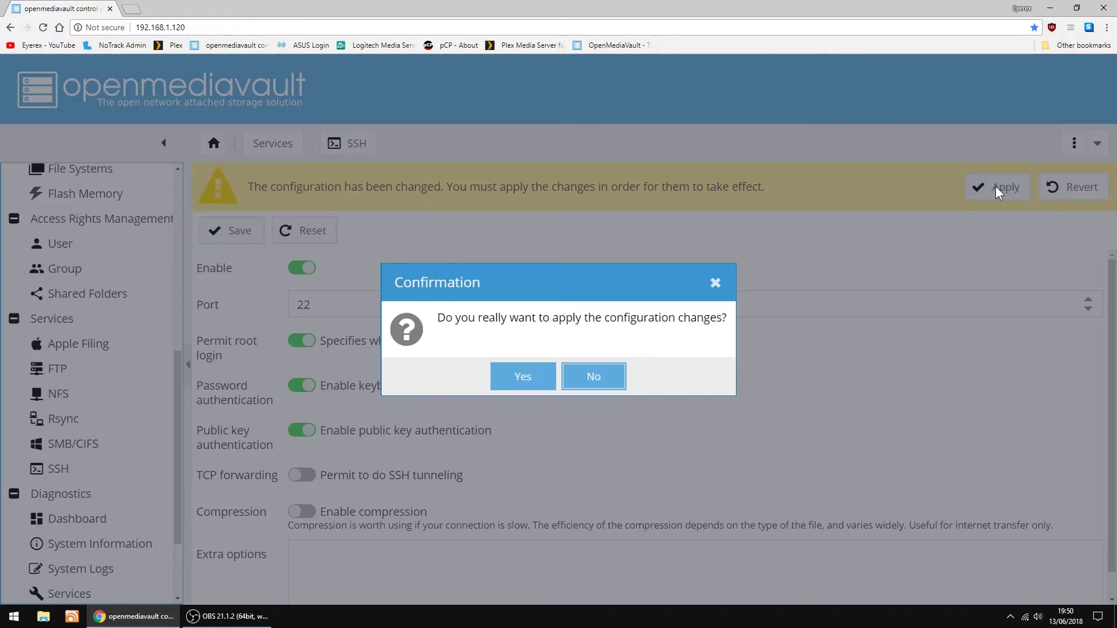
{"action": "left_click", "coordinate": [517, 379]}
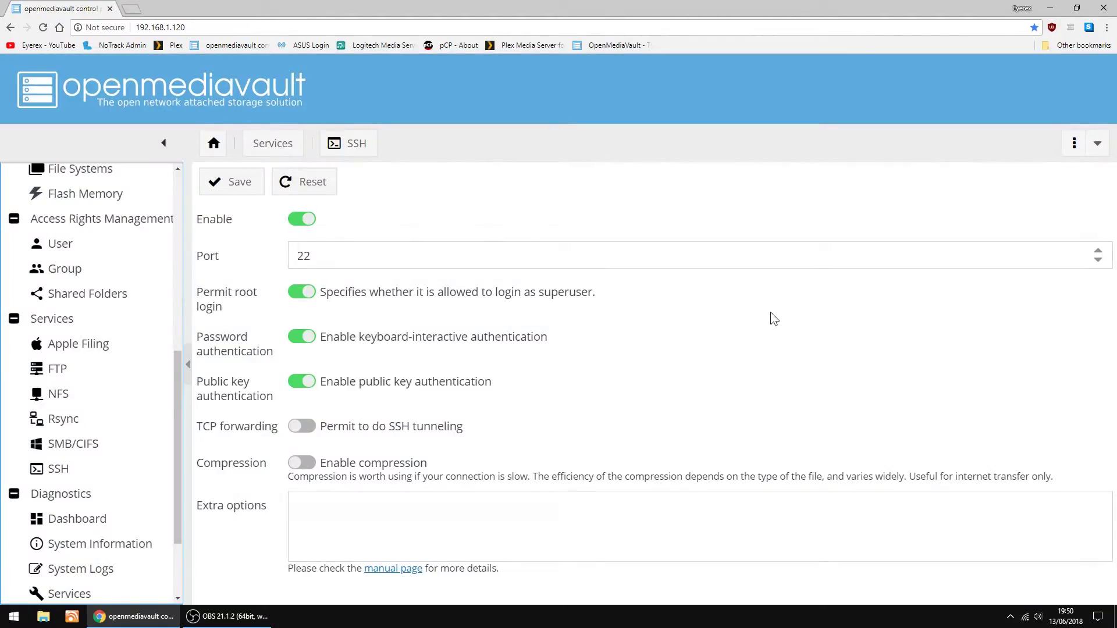
{"action": "left_click", "coordinate": [1108, 9]}
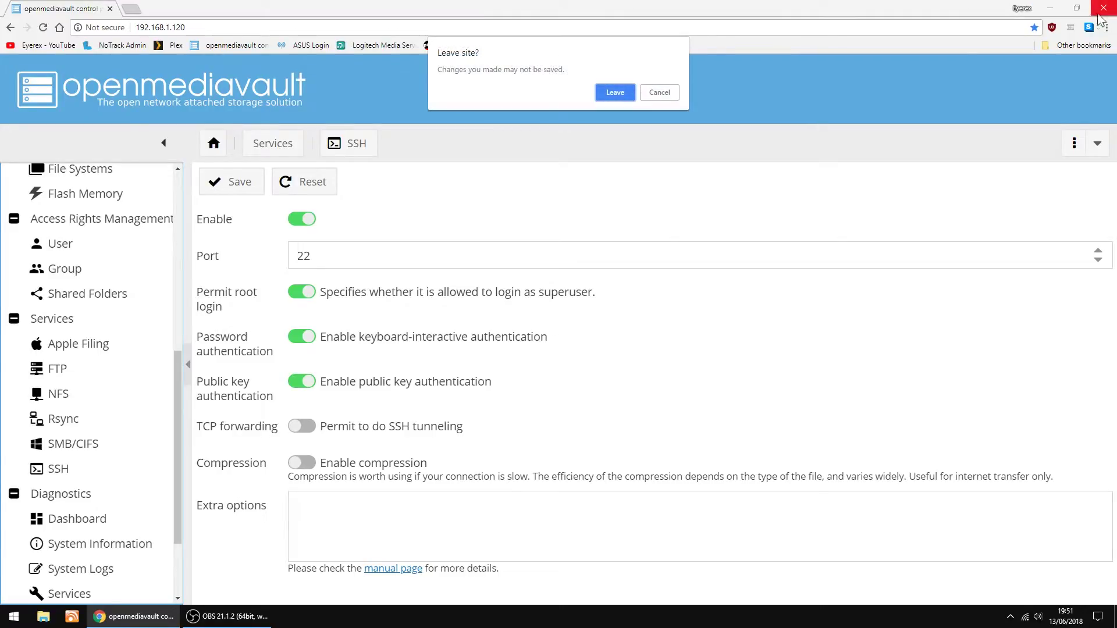
Confirm leaving the page to close Chrome, then launch PuTTY from the Start menu
{"action": "left_click", "coordinate": [605, 94]}
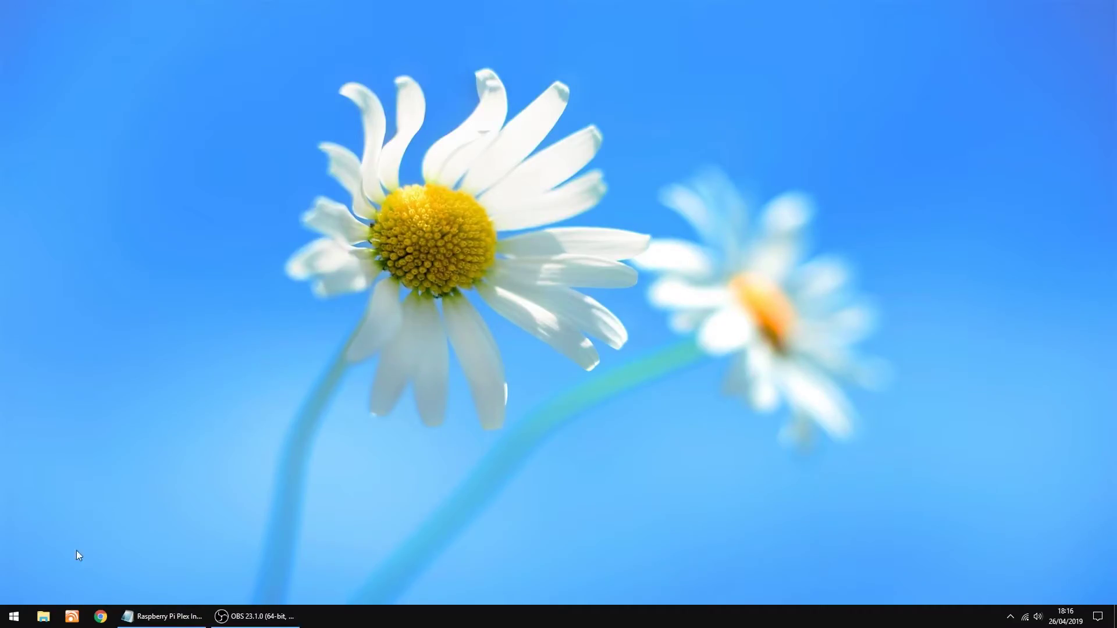
{"action": "left_click", "coordinate": [14, 616]}
{"action": "scroll", "coordinate": [238, 470], "scroll_direction": "down", "scroll_amount": 3}
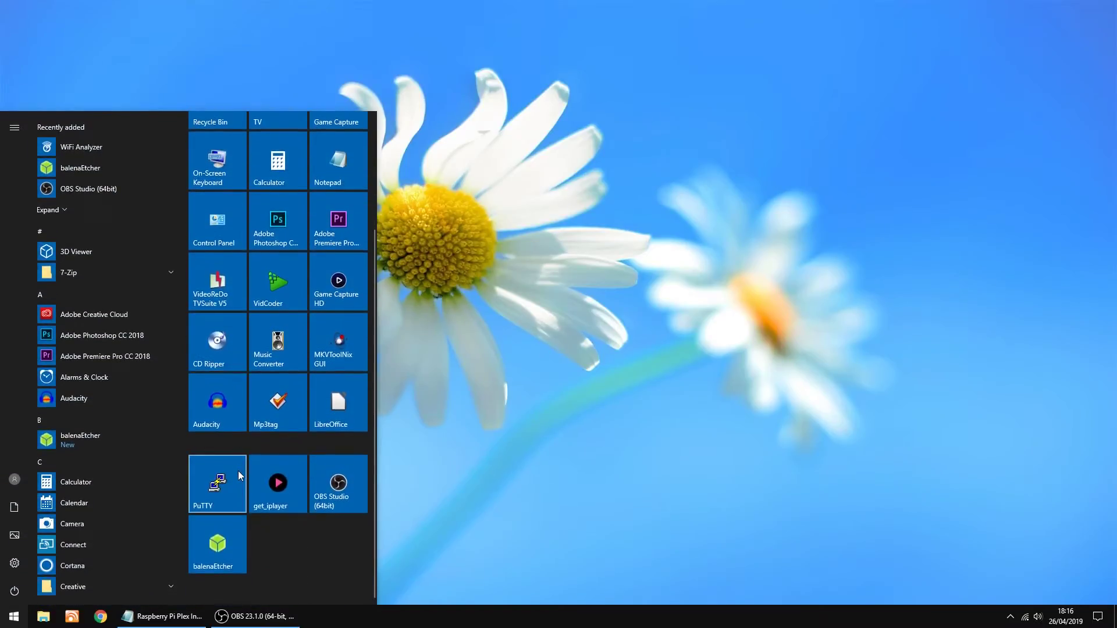
{"action": "left_click", "coordinate": [214, 489]}
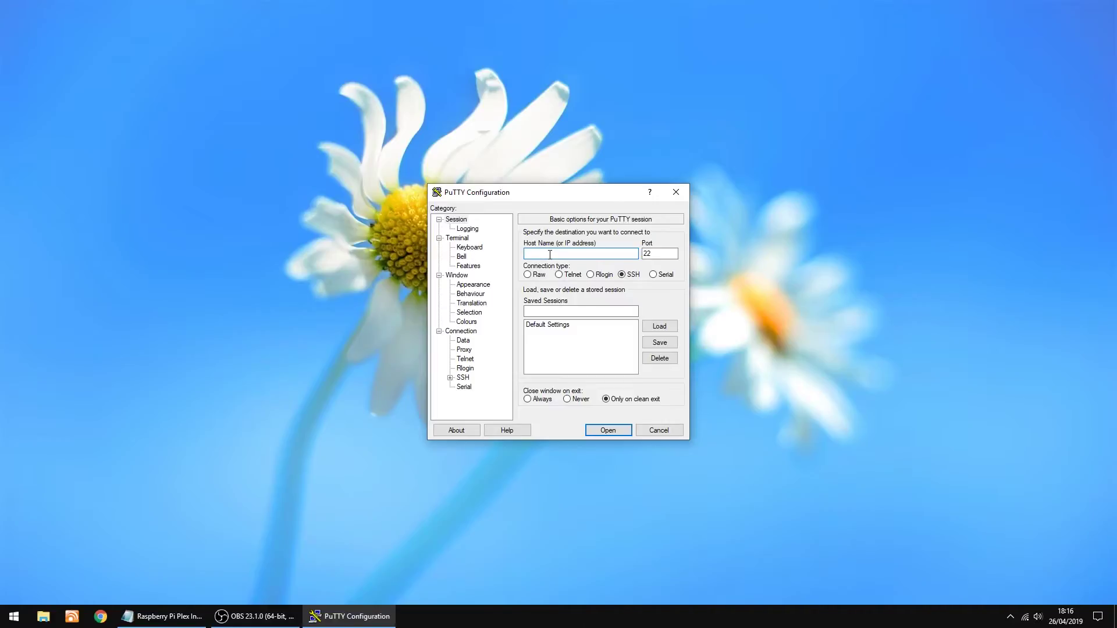
Connect PuTTY to 192.168.1.171, accept the new host key, and centre the terminal
{"action": "type", "text": "192.168.1.171"}
{"action": "left_click", "coordinate": [607, 431]}
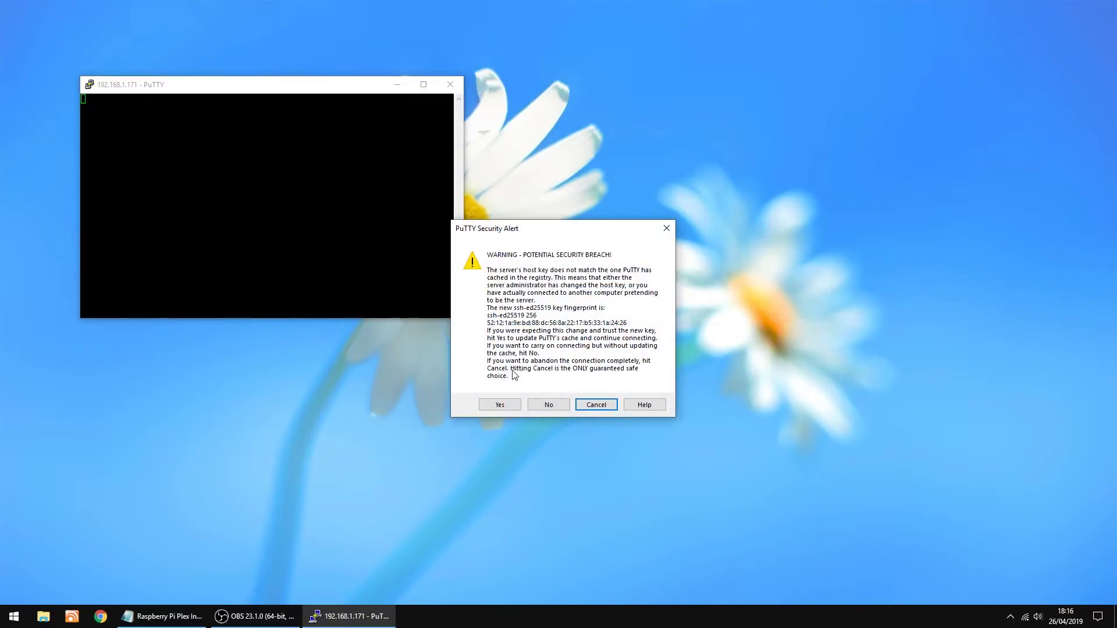
{"action": "left_click", "coordinate": [507, 406]}
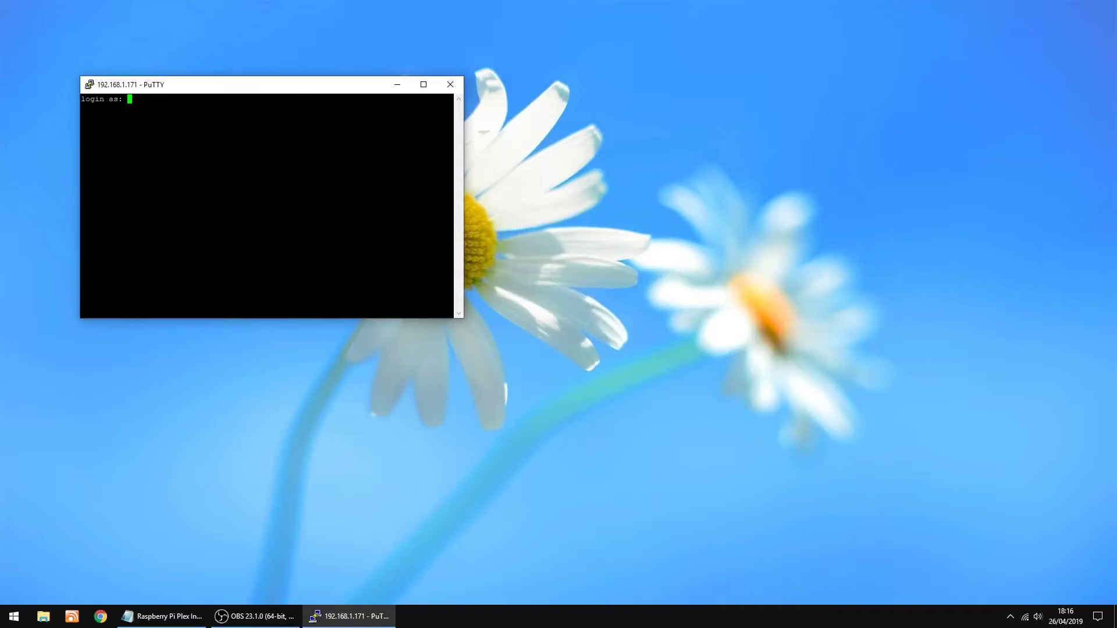
{"action": "left_click_drag", "start_coordinate": [294, 92], "coordinate": [587, 239]}
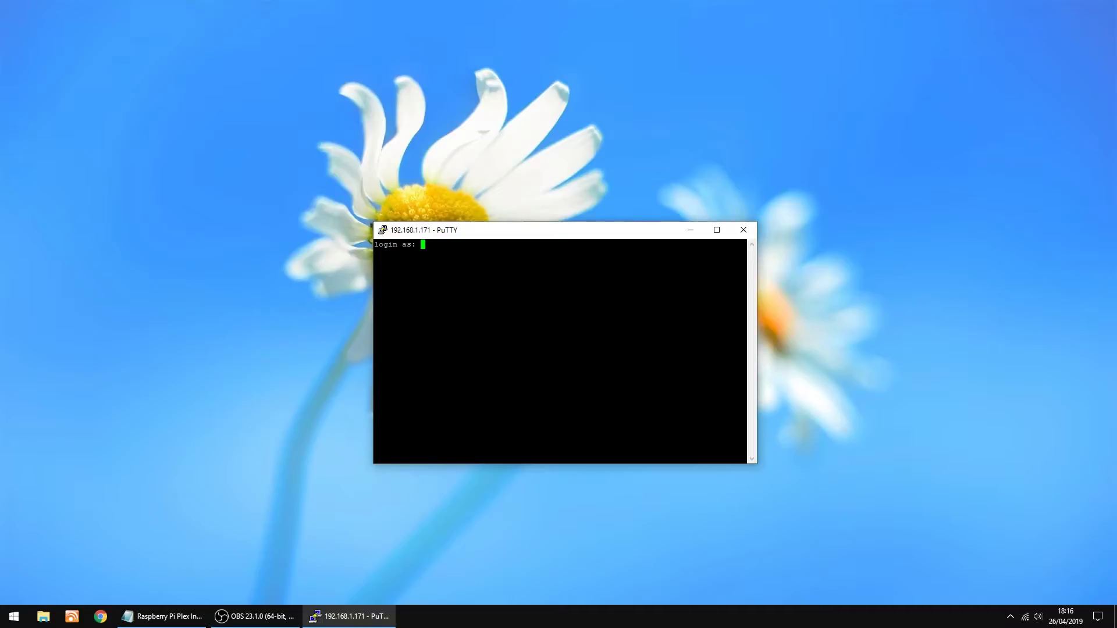
Log in as root and replace the current root password with a new one
{"action": "type", "text": "root"}
{"action": "key", "text": "Return"}
{"action": "key", "text": "Return"}
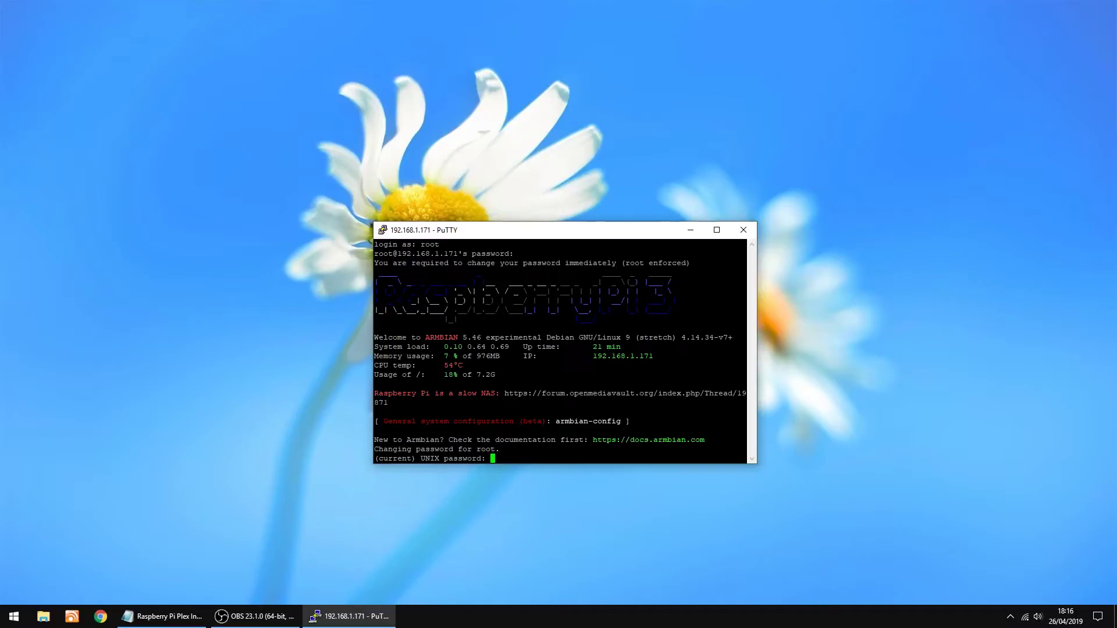
{"action": "key", "text": "Return"}
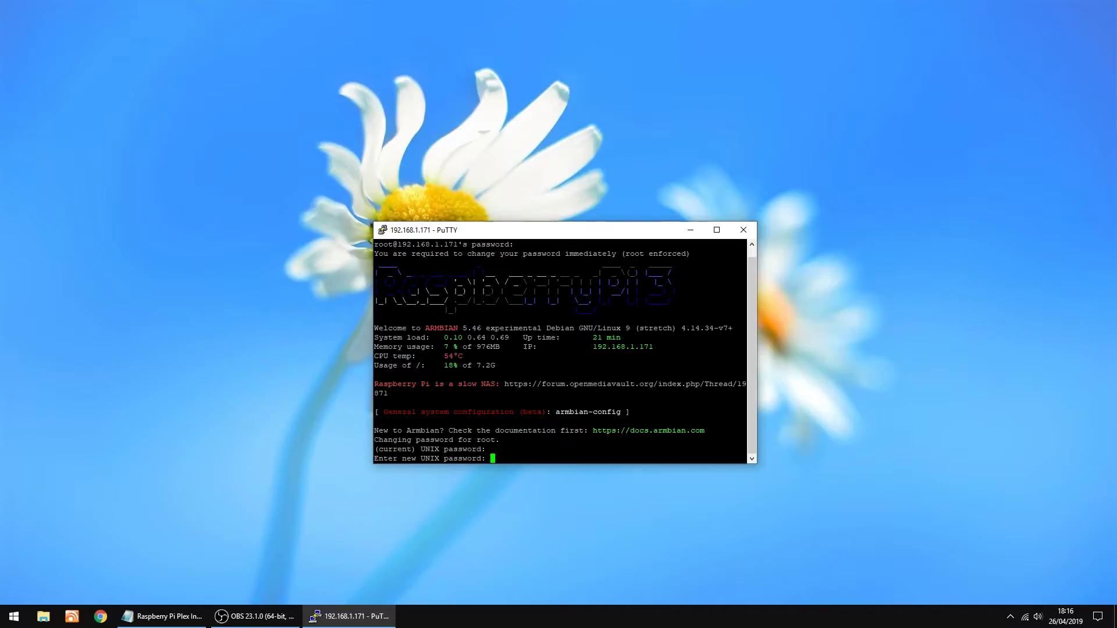
{"action": "key", "text": "Return"}
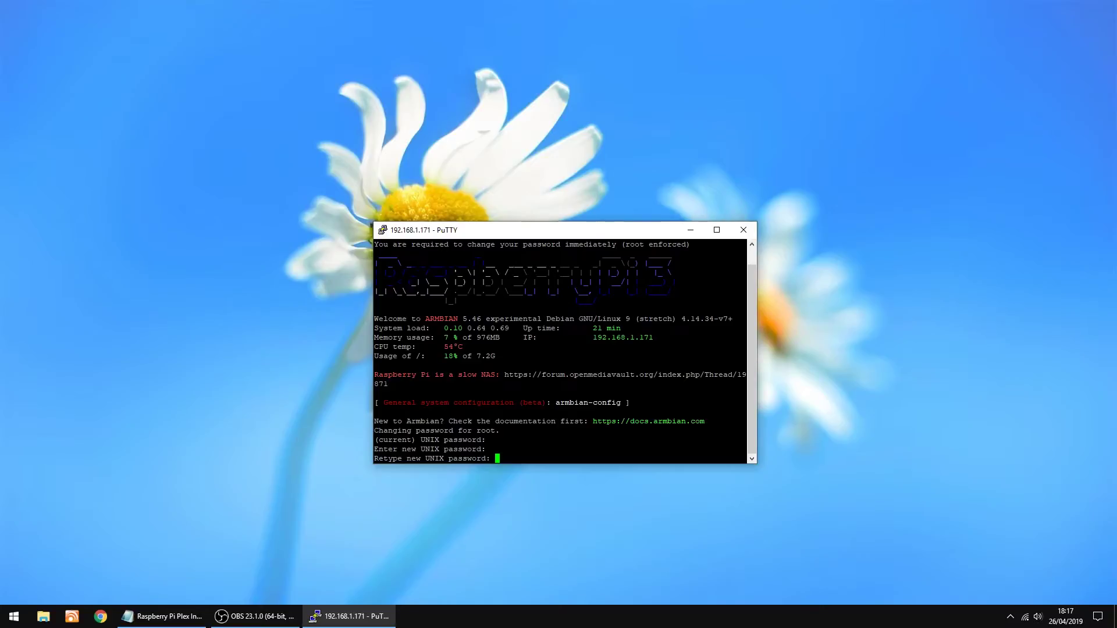
{"action": "key", "text": "Return"}
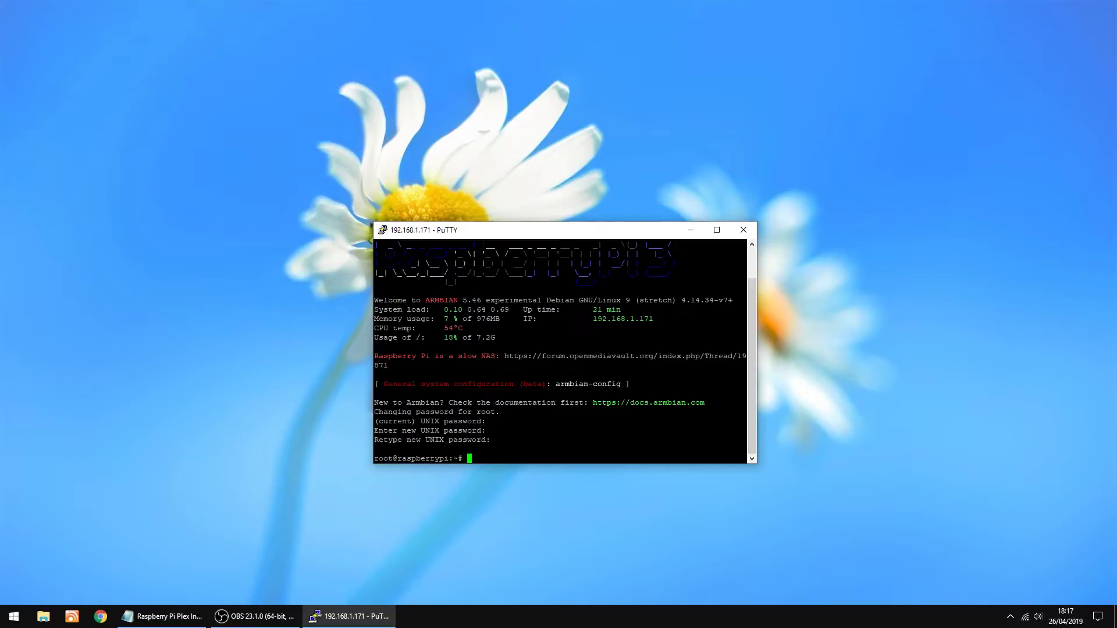
Reboot the Pi with sudo reboot and dismiss the connection-closed error
{"action": "type", "text": "sudo reboot"}
{"action": "key", "text": "Return"}
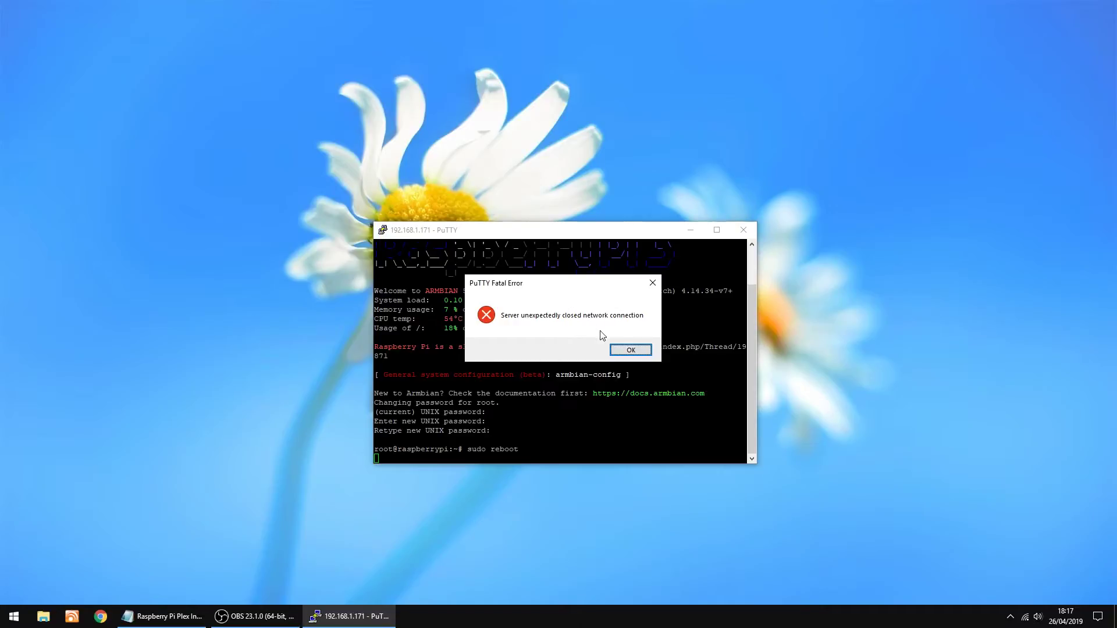
{"action": "left_click", "coordinate": [626, 348]}
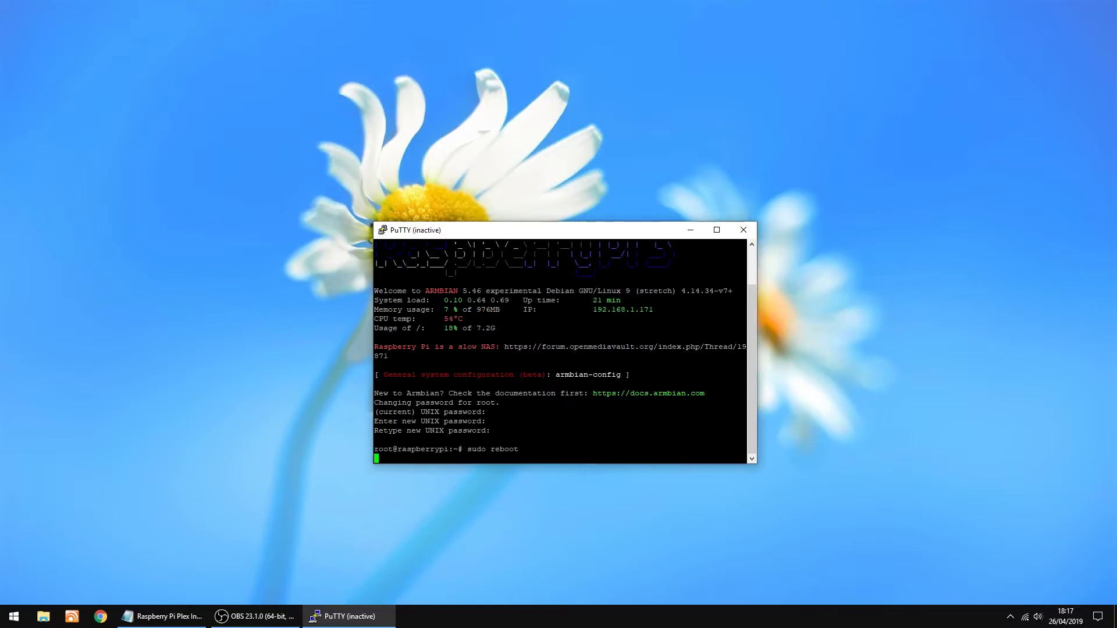
Close the inactive PuTTY window and launch PuTTY again
{"action": "left_click", "coordinate": [747, 231]}
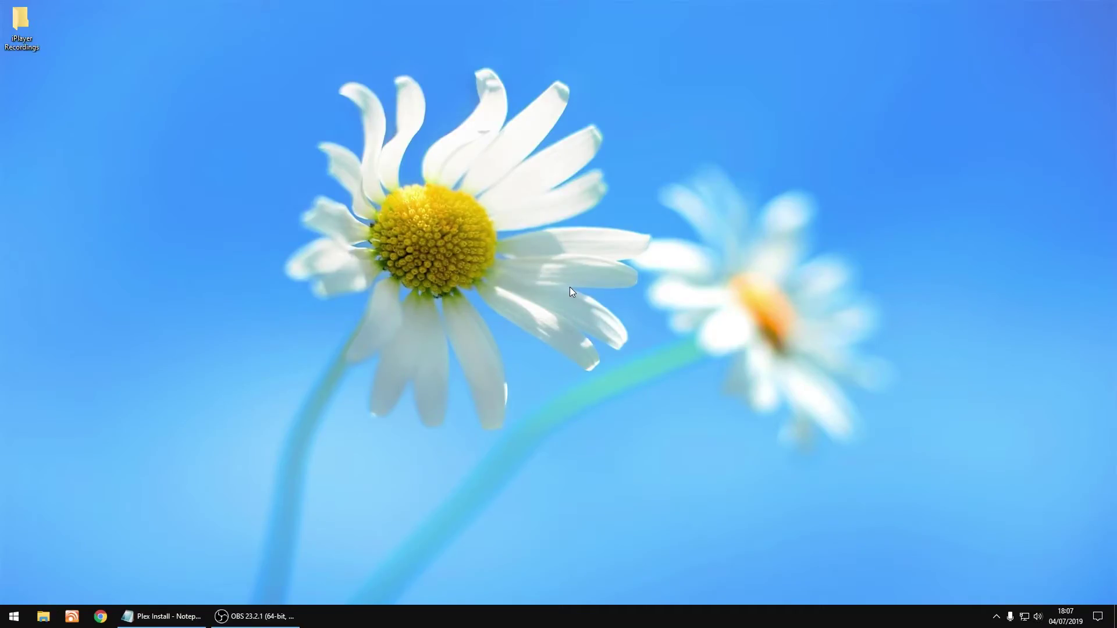
{"action": "left_click", "coordinate": [14, 616]}
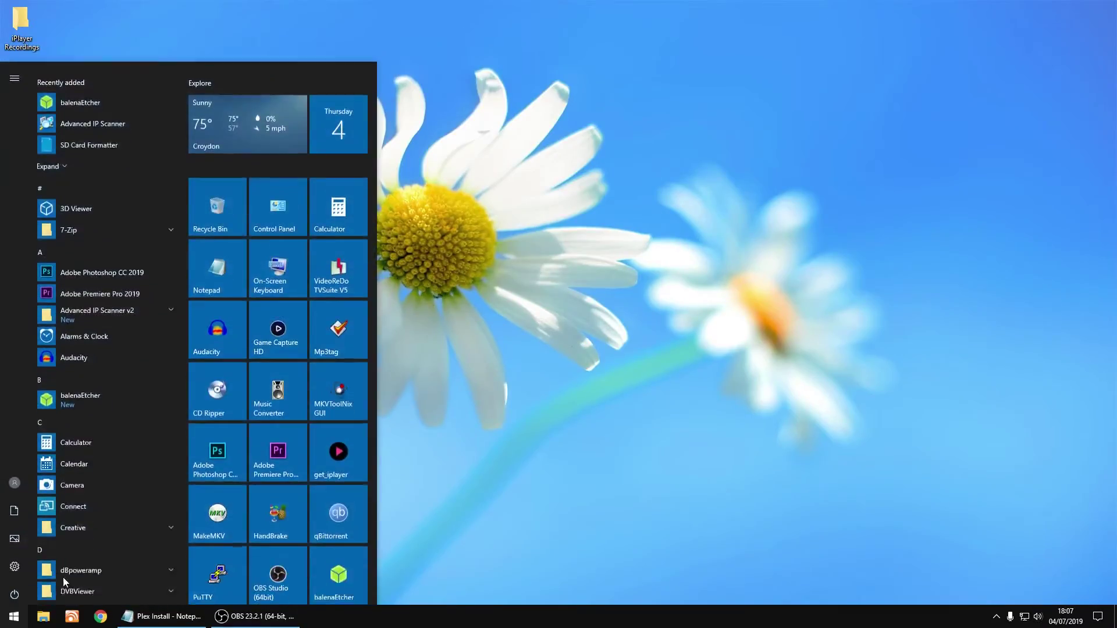
{"action": "left_click", "coordinate": [207, 562]}
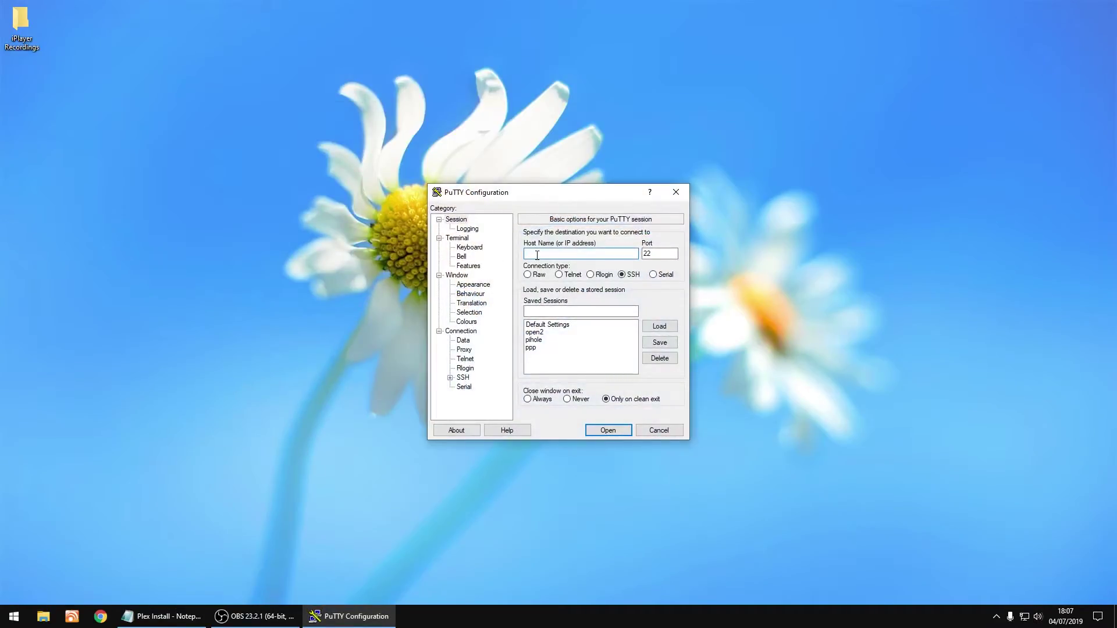
Connect to 192.168.1.142, centre the terminal, and enter root as the username
{"action": "type", "text": "192.168.1.142"}
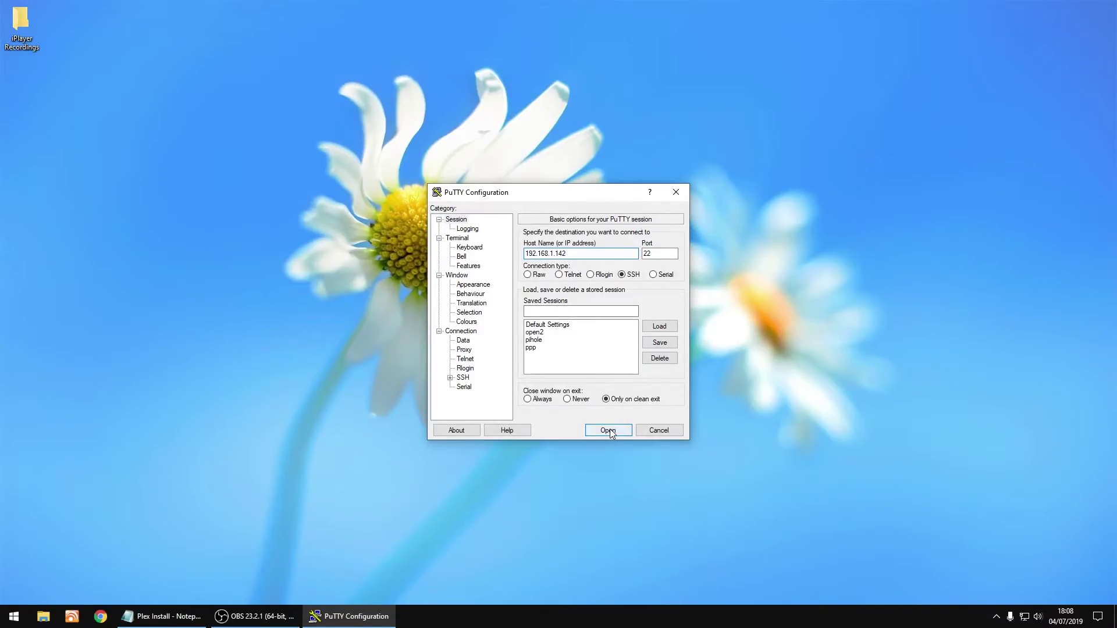
{"action": "left_click", "coordinate": [608, 431]}
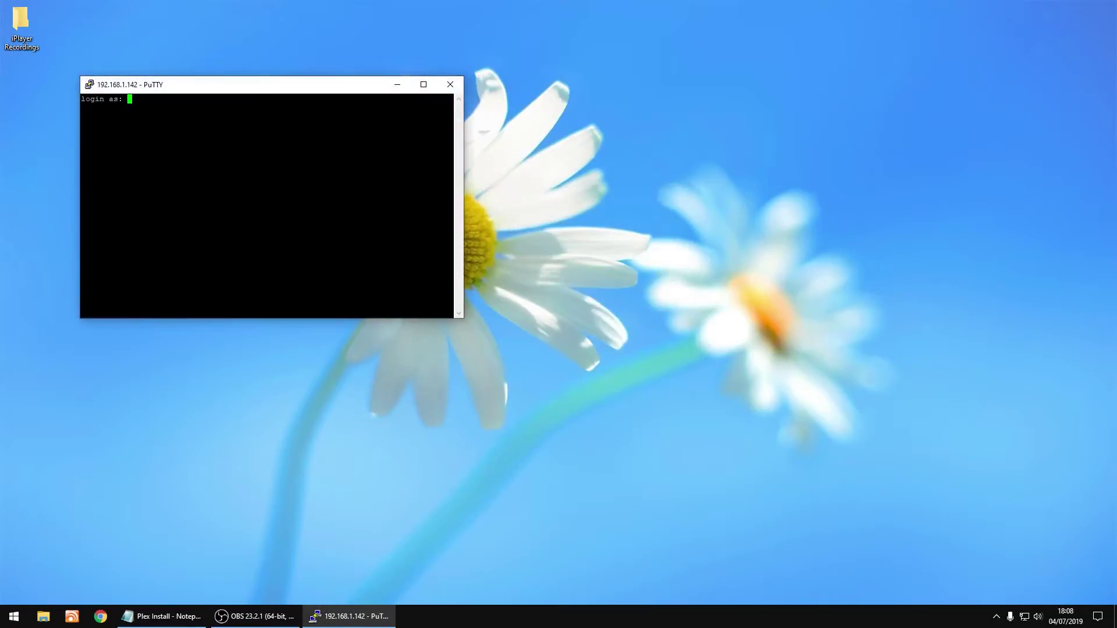
{"action": "left_click_drag", "start_coordinate": [260, 91], "coordinate": [571, 241]}
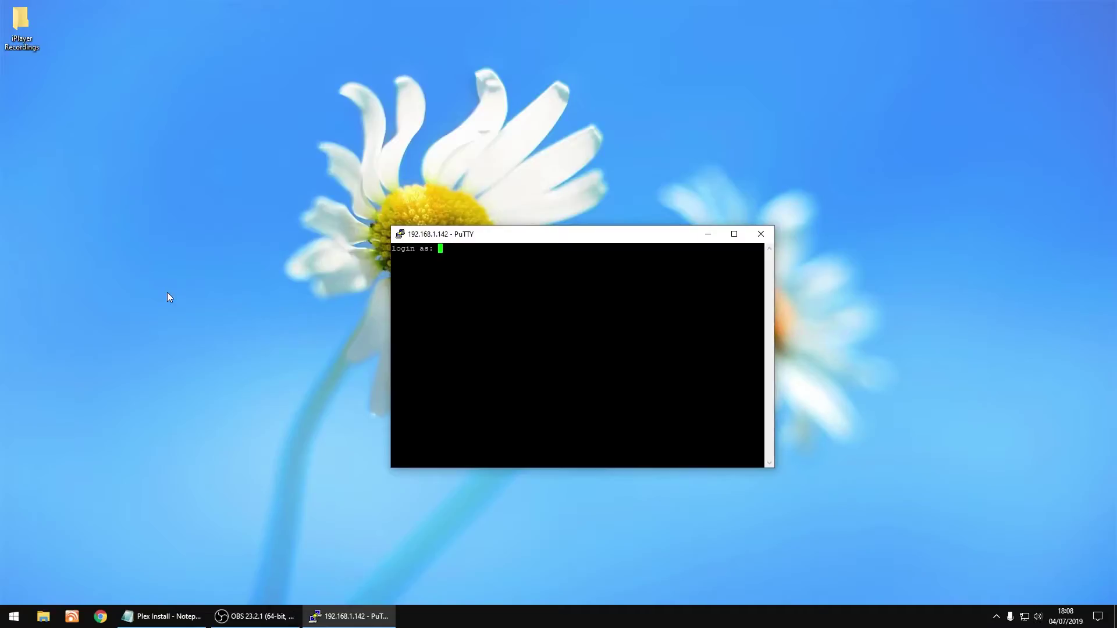
{"action": "type", "text": "root"}
{"action": "key", "text": "Return"}
{"action": "key", "text": "Return"}
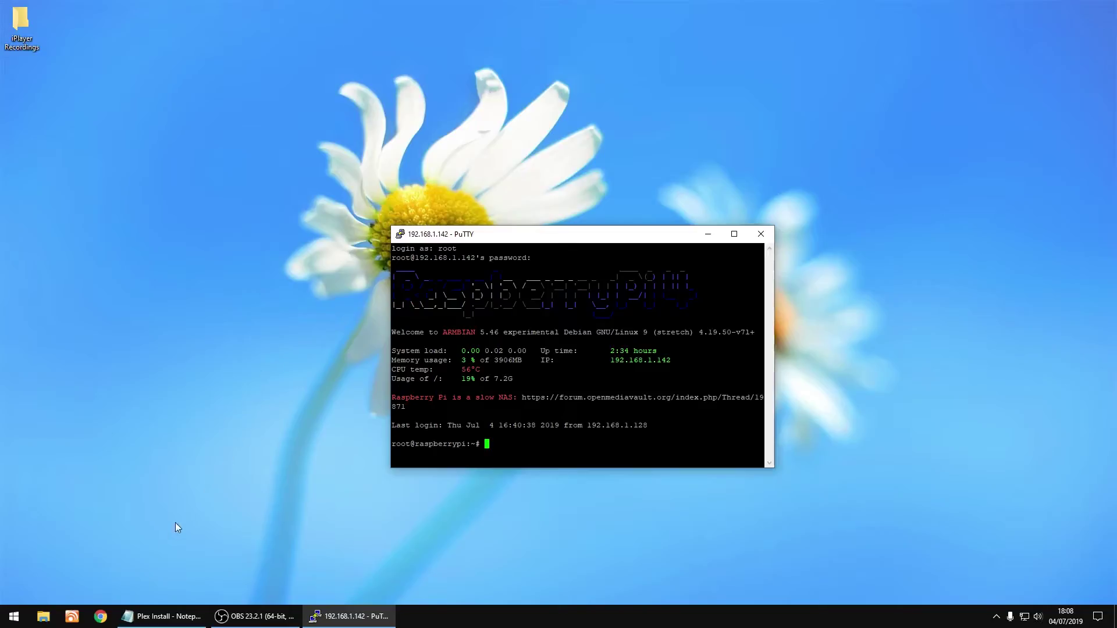
Go to the Plex Media Server downloads page on plex.tv in Chrome
{"action": "left_click", "coordinate": [100, 616]}
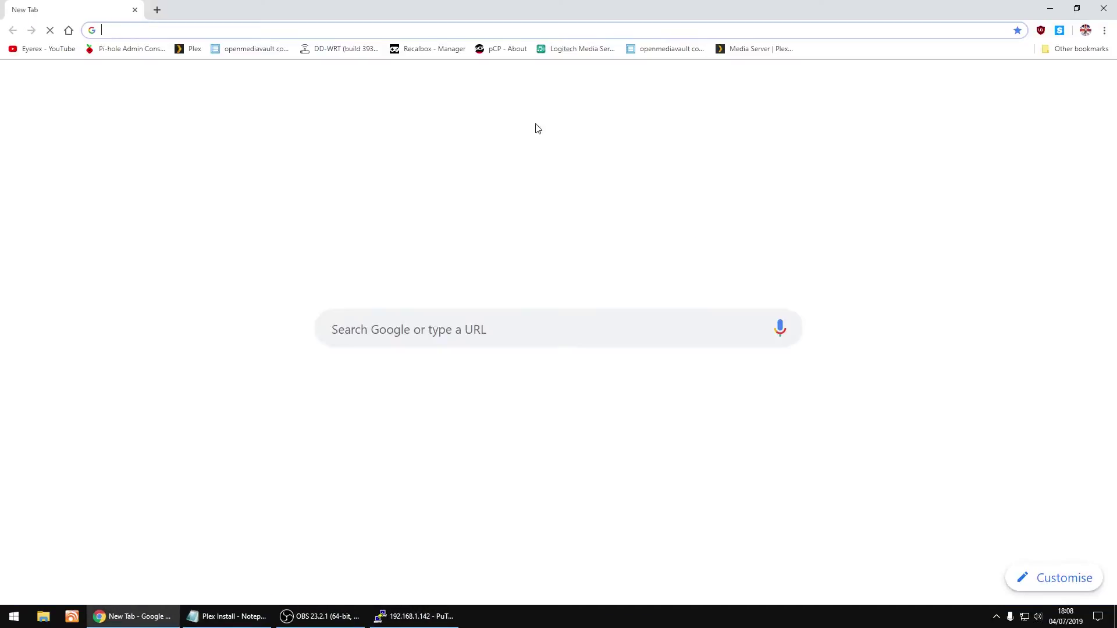
{"action": "left_click", "coordinate": [732, 51]}
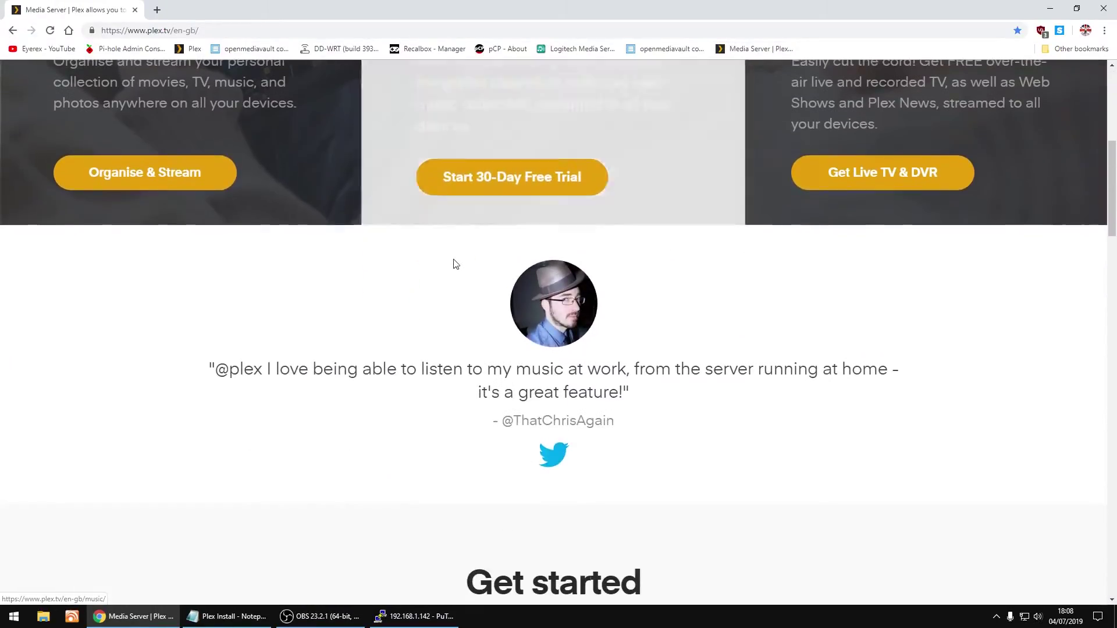
{"action": "scroll", "coordinate": [456, 264], "scroll_direction": "down", "scroll_amount": 10}
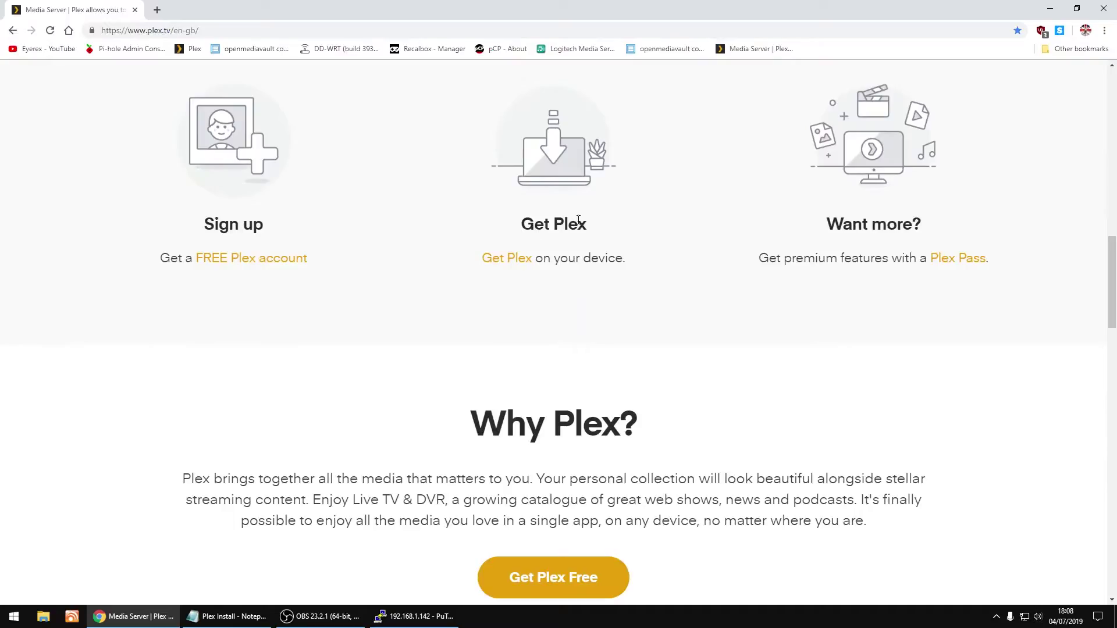
{"action": "left_click", "coordinate": [504, 262]}
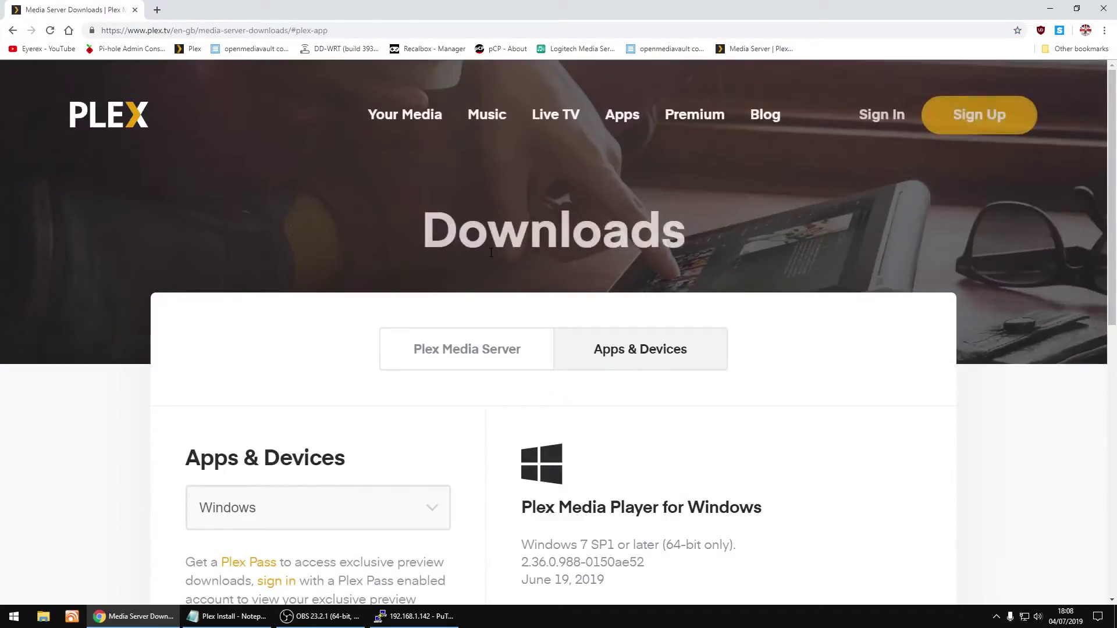
{"action": "scroll", "coordinate": [462, 267], "scroll_direction": "down", "scroll_amount": 2}
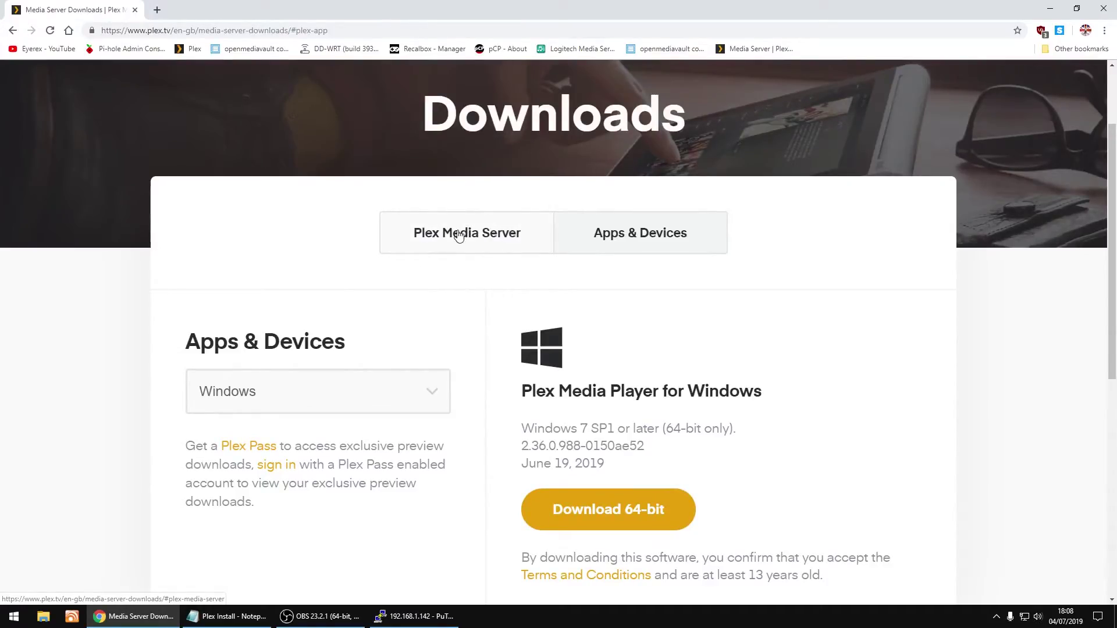
{"action": "left_click", "coordinate": [459, 235]}
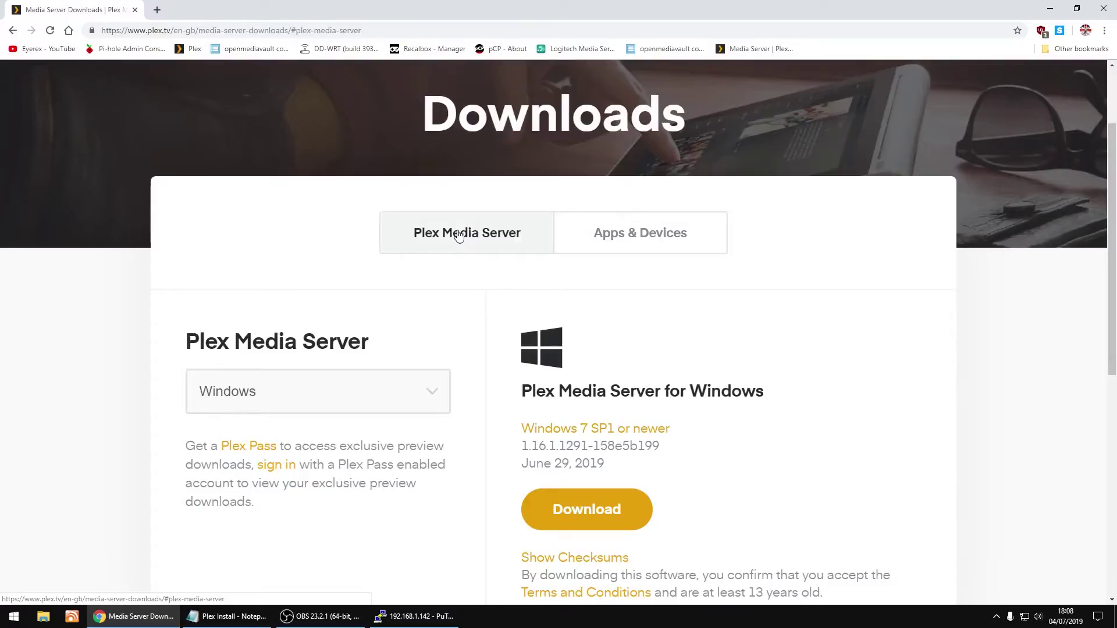
Choose Linux as the platform and bring up link options for the Ubuntu/Debian ARMv7 download
{"action": "scroll", "coordinate": [457, 236], "scroll_direction": "down", "scroll_amount": 2}
{"action": "left_click", "coordinate": [382, 280]}
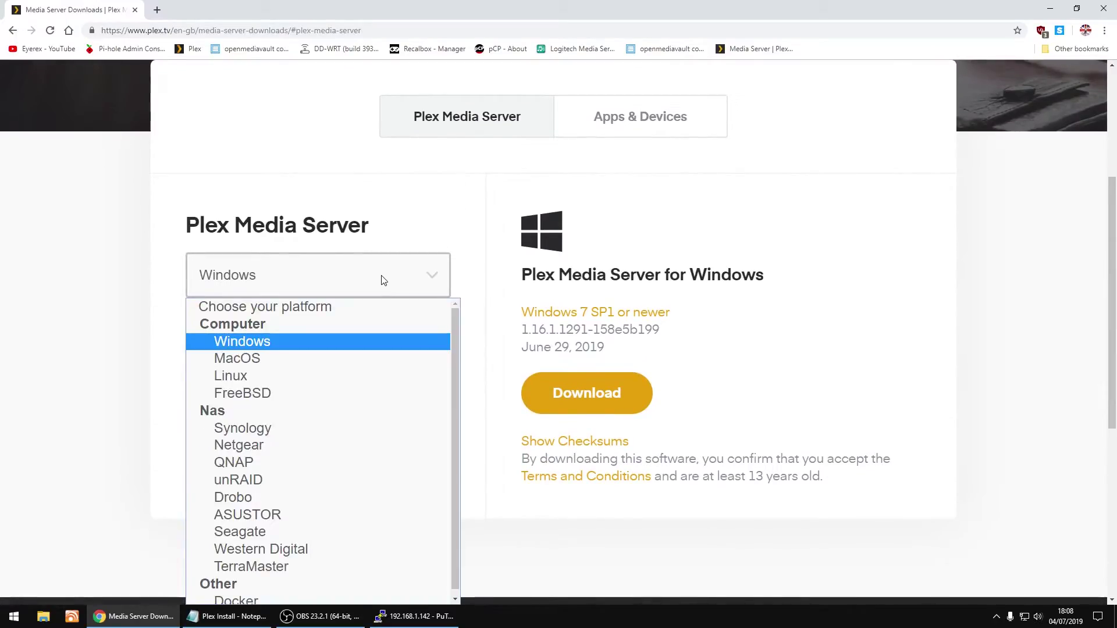
{"action": "left_click", "coordinate": [231, 378]}
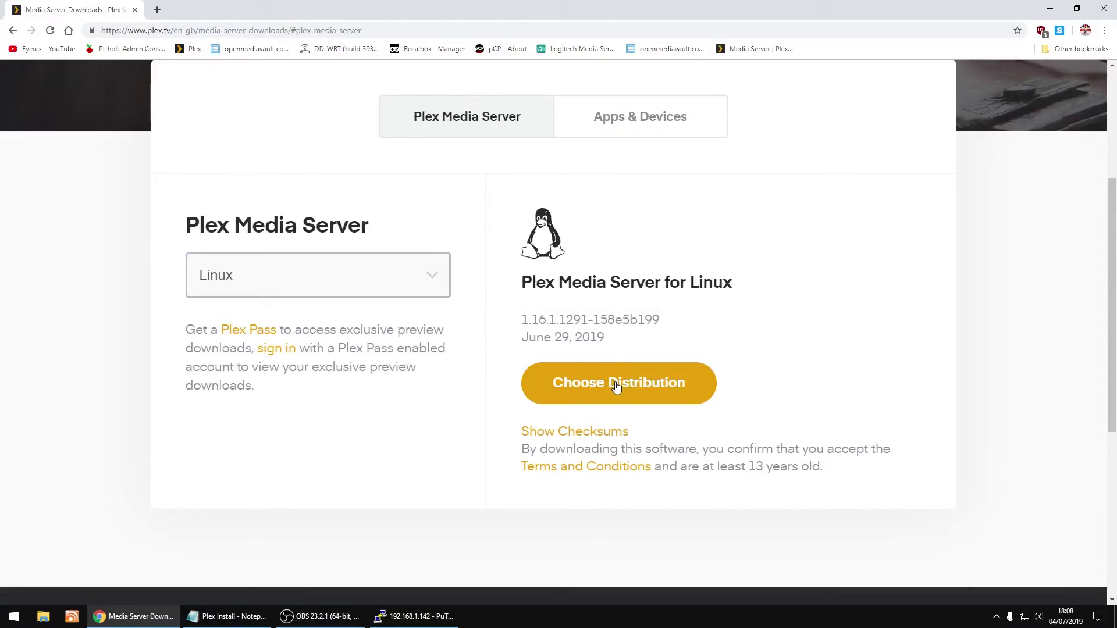
{"action": "left_click", "coordinate": [617, 387]}
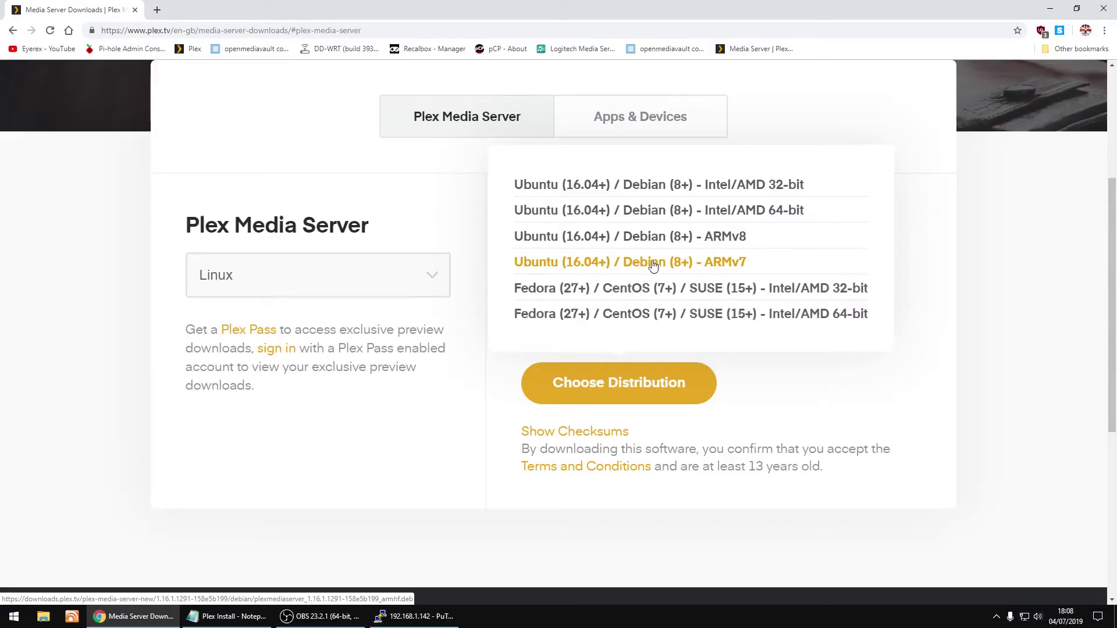
{"action": "right_click", "coordinate": [614, 263]}
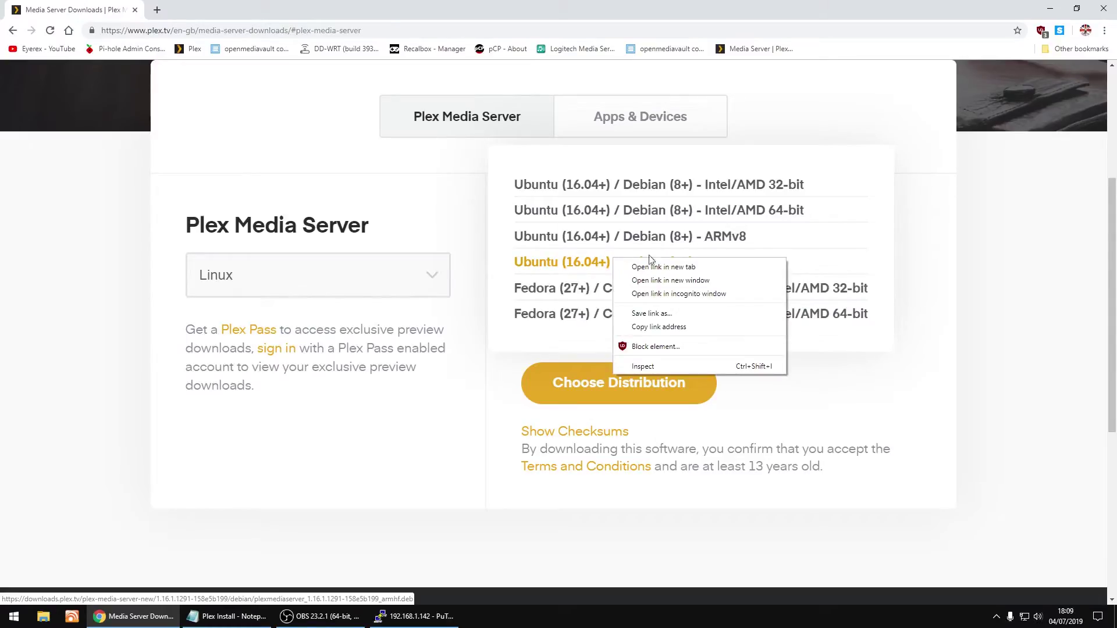
Copy the ARMv7 download link and paste it on a blank line in the Plex Install notes
{"action": "left_click", "coordinate": [664, 328]}
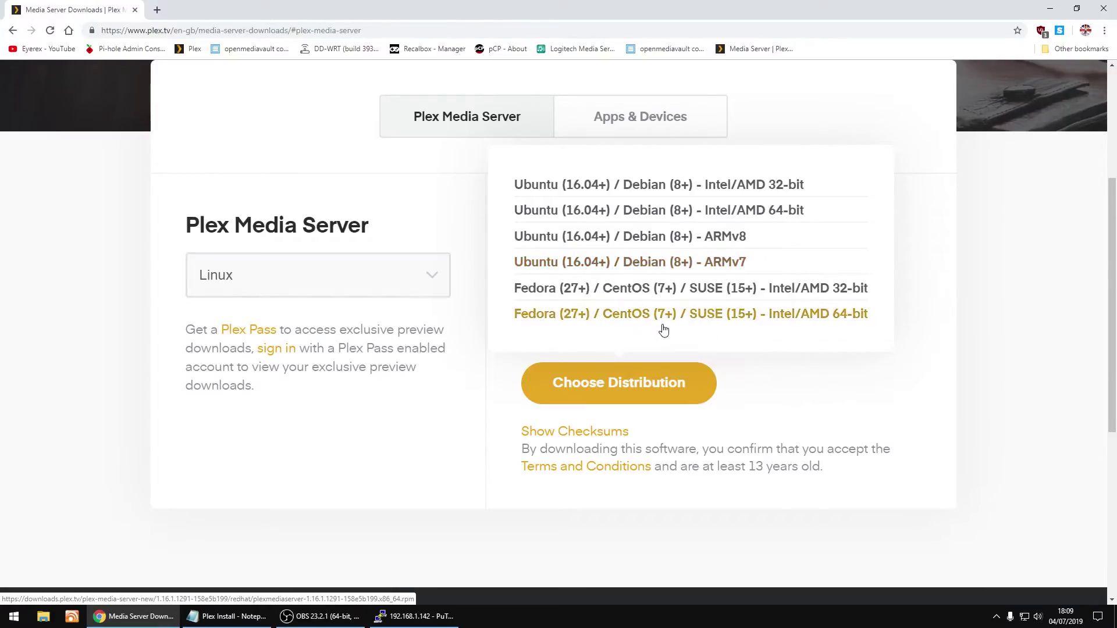
{"action": "left_click", "coordinate": [1050, 9]}
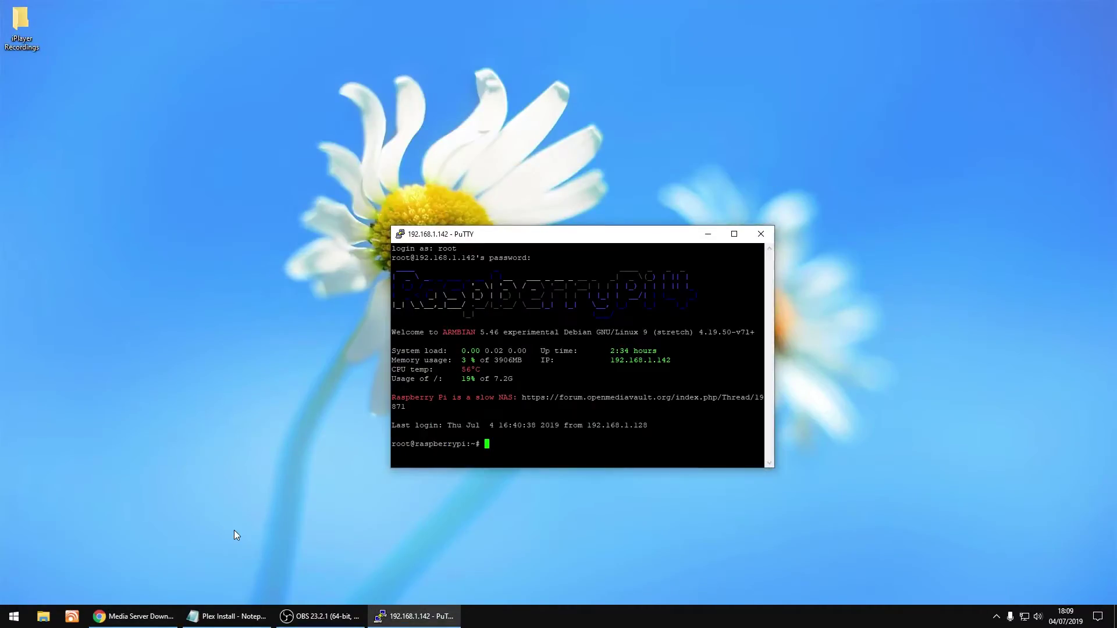
{"action": "left_click", "coordinate": [232, 616]}
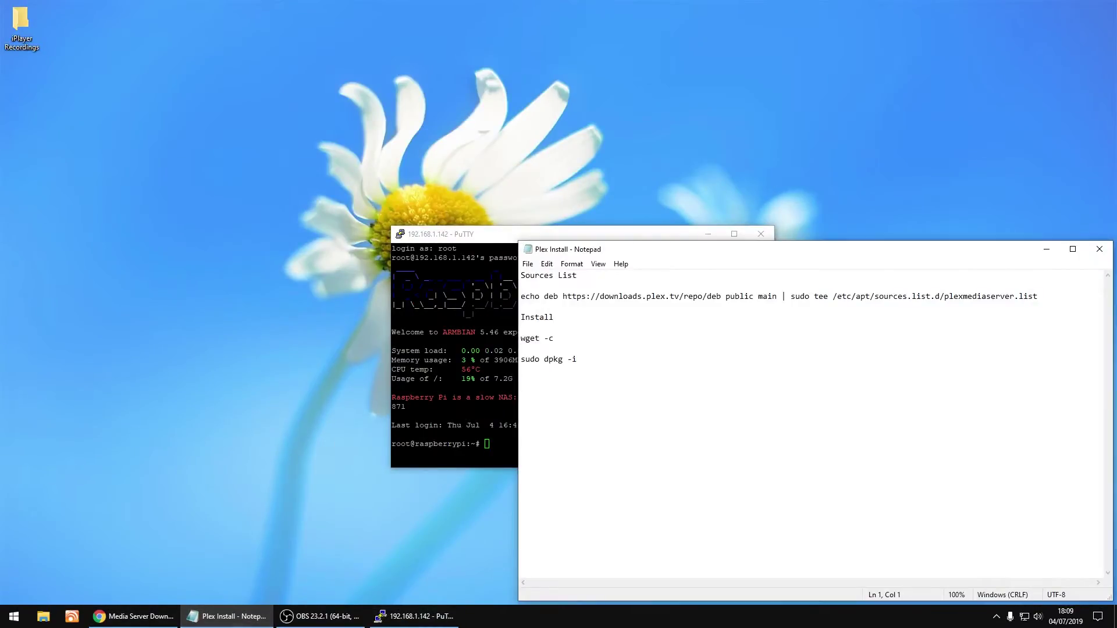
{"action": "key", "text": "Return"}
{"action": "key", "text": "Return"}
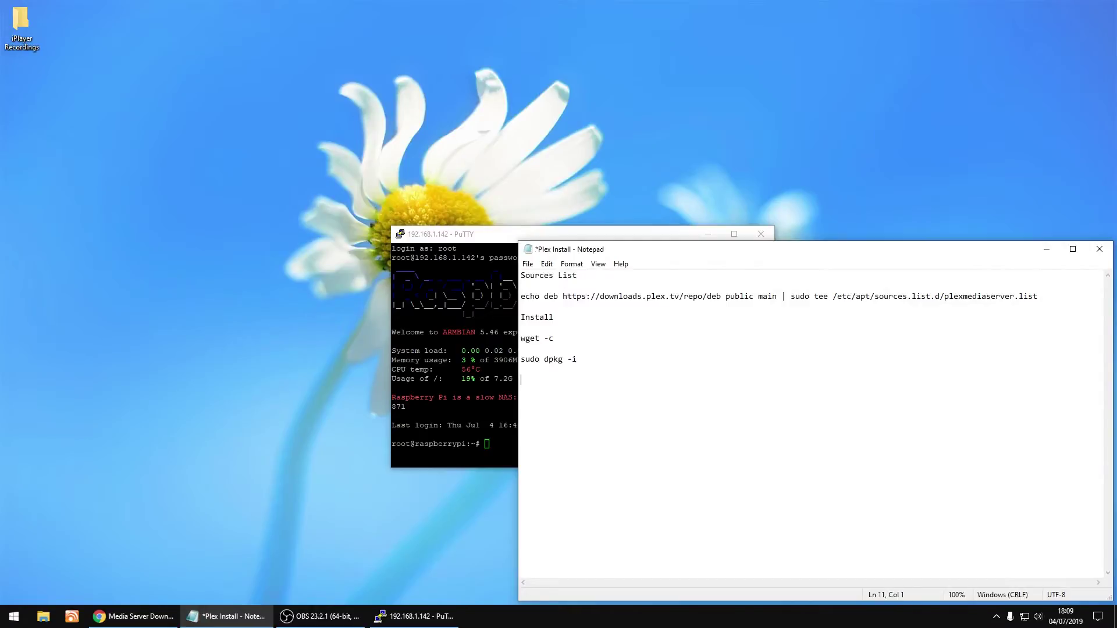
{"action": "right_click", "coordinate": [545, 392]}
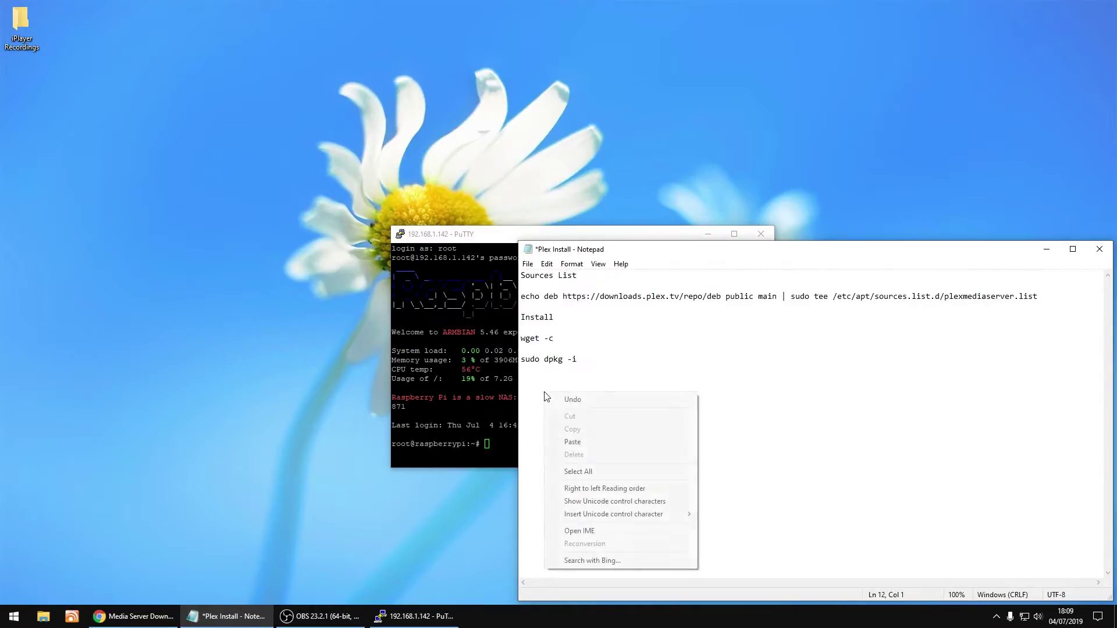
{"action": "left_click", "coordinate": [596, 440]}
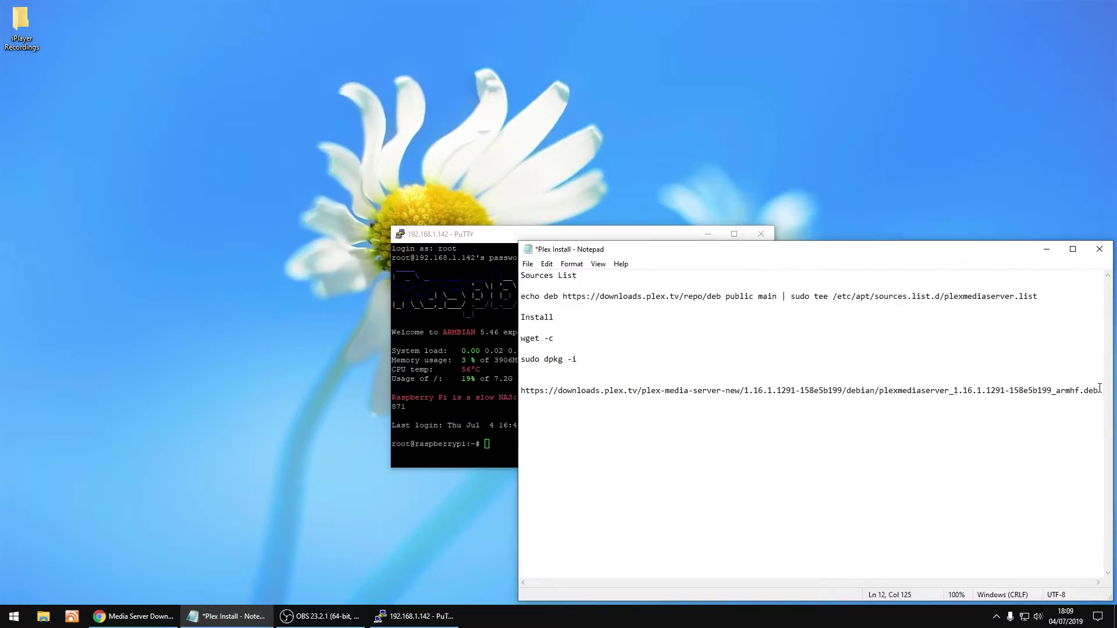
Copy the URL without its https prefix and paste it after 'wget -c'
{"action": "left_click_drag", "start_coordinate": [1099, 388], "coordinate": [559, 392]}
{"action": "right_click", "coordinate": [563, 394]}
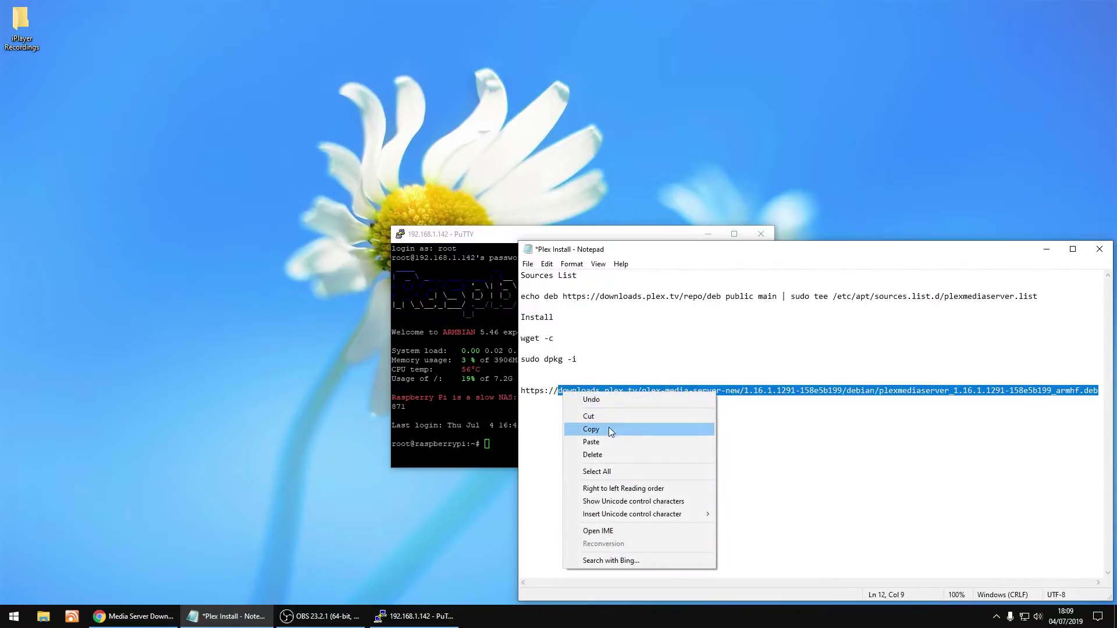
{"action": "left_click", "coordinate": [608, 429]}
{"action": "left_click", "coordinate": [570, 335]}
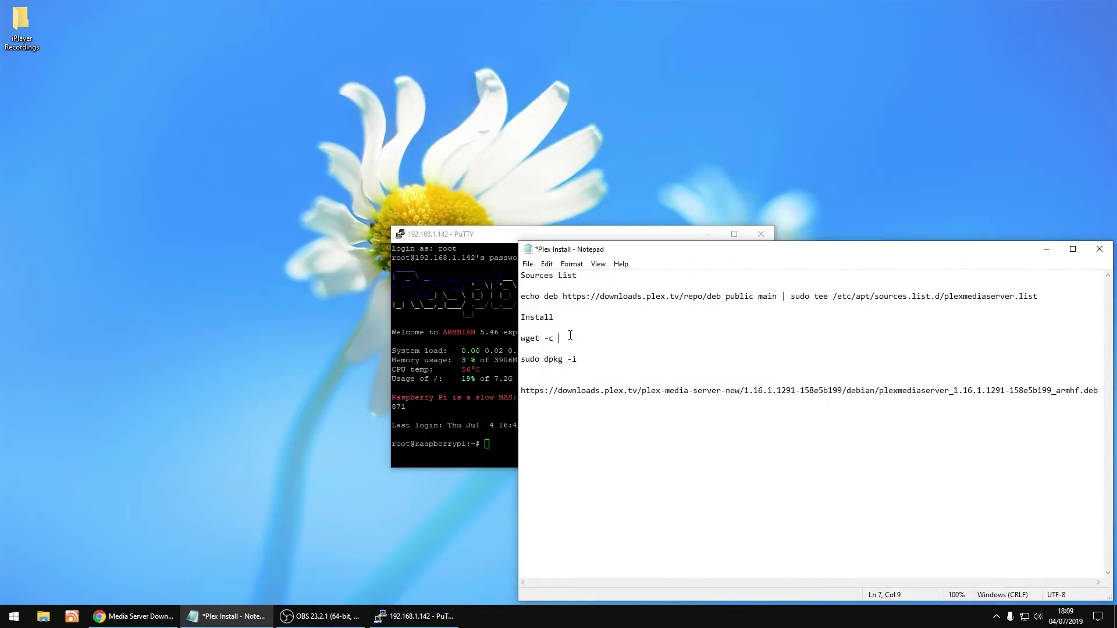
{"action": "right_click", "coordinate": [570, 335]}
{"action": "left_click", "coordinate": [620, 381]}
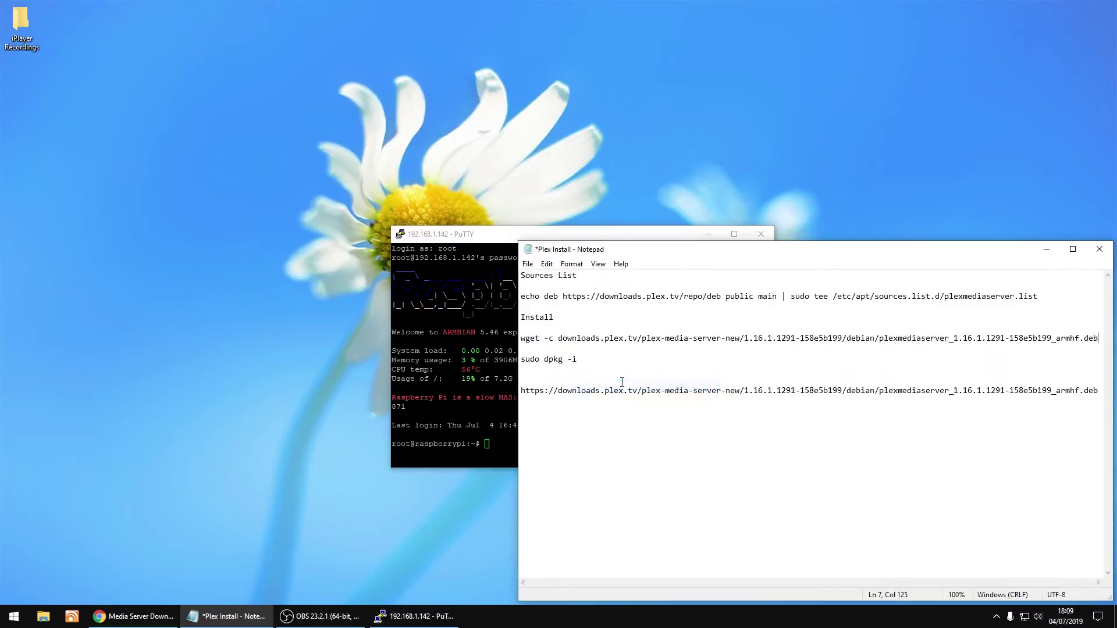
Copy plexmediaserver_1.16.1.1291-158e5b199_armhf.deb from the URL and paste it after 'sudo dpkg -i'
{"action": "left_click_drag", "start_coordinate": [1098, 389], "coordinate": [878, 392]}
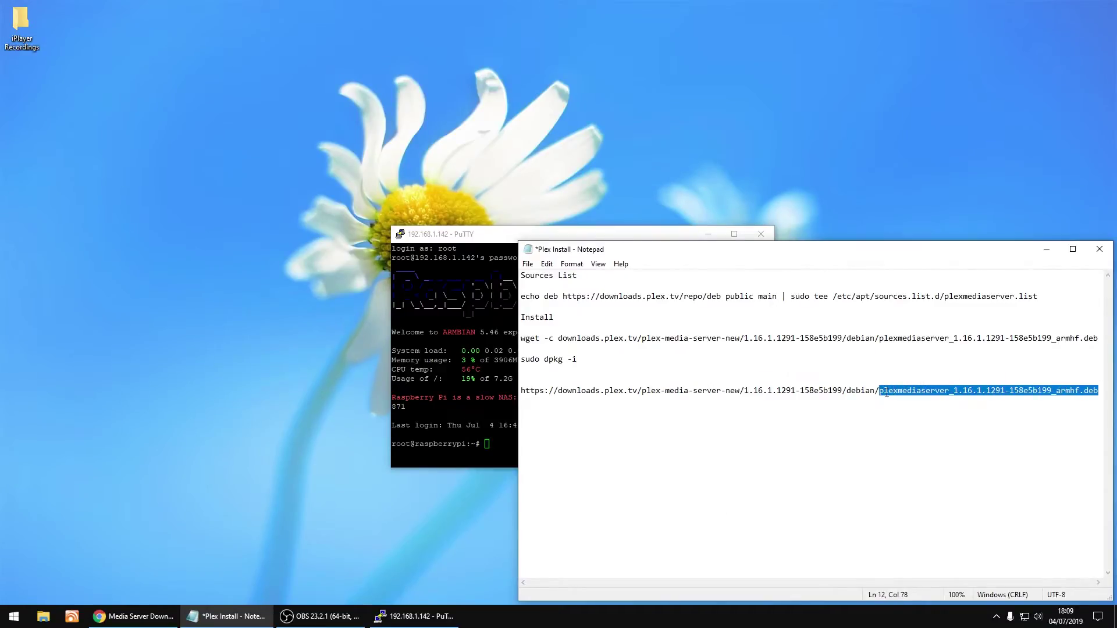
{"action": "right_click", "coordinate": [886, 393]}
{"action": "left_click", "coordinate": [927, 429]}
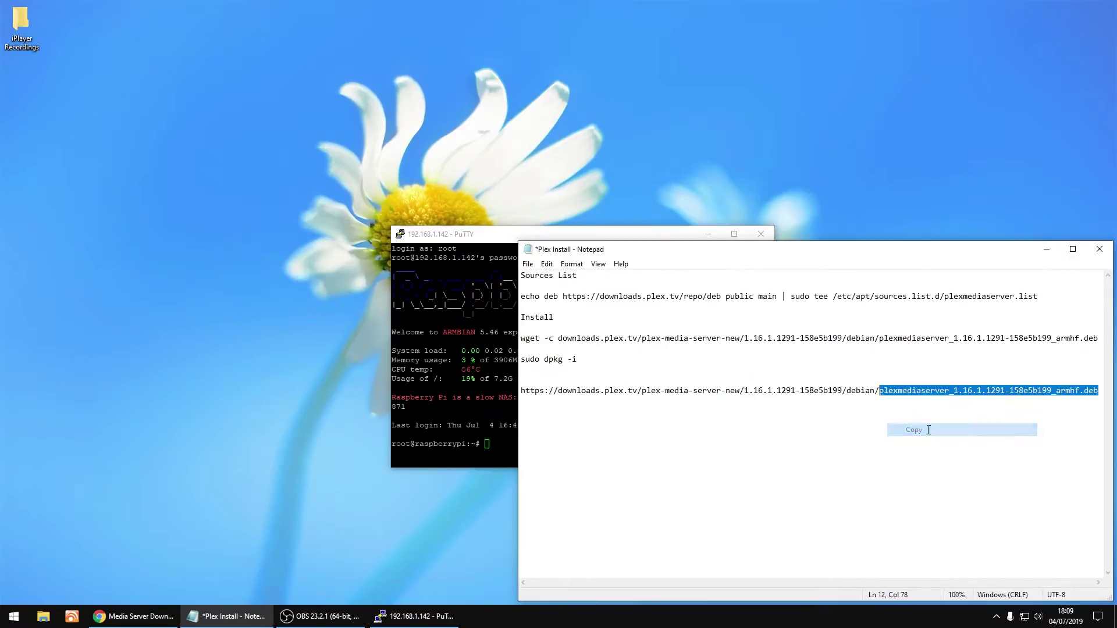
{"action": "left_click", "coordinate": [590, 359]}
{"action": "right_click", "coordinate": [589, 359]}
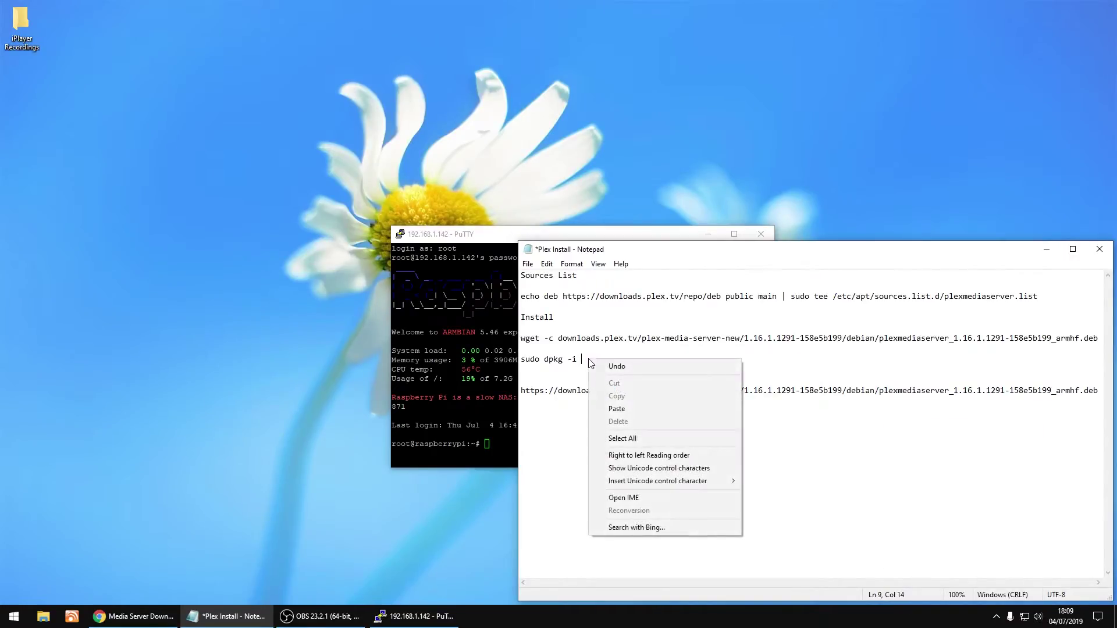
{"action": "left_click", "coordinate": [652, 406]}
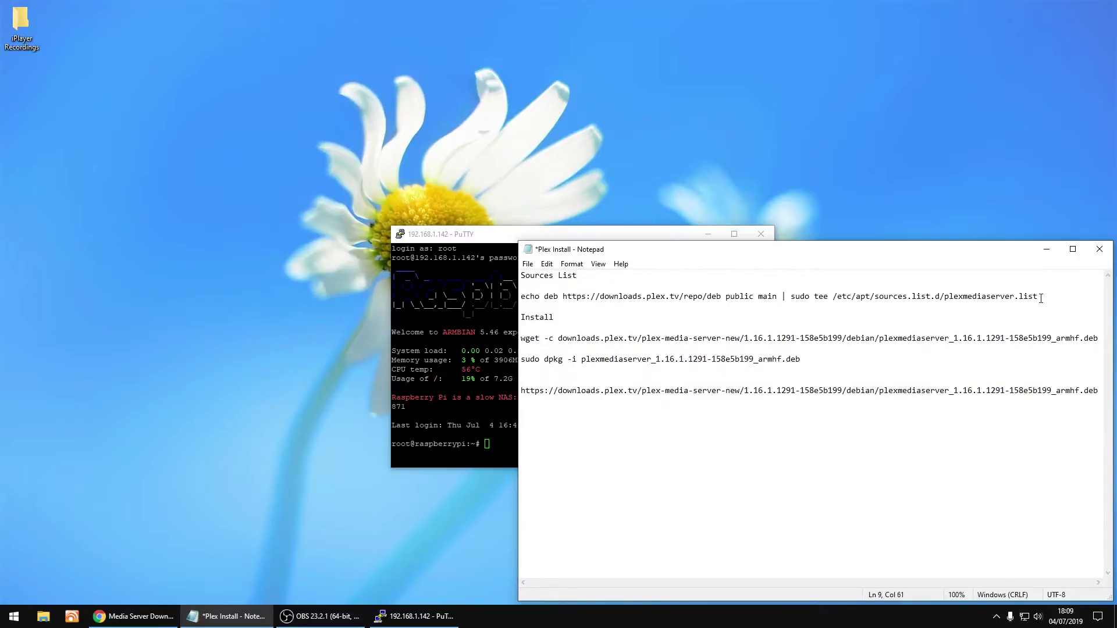
Copy the echo deb sources command line from the notes
{"action": "left_click_drag", "start_coordinate": [1040, 297], "coordinate": [521, 297]}
{"action": "right_click", "coordinate": [533, 299]}
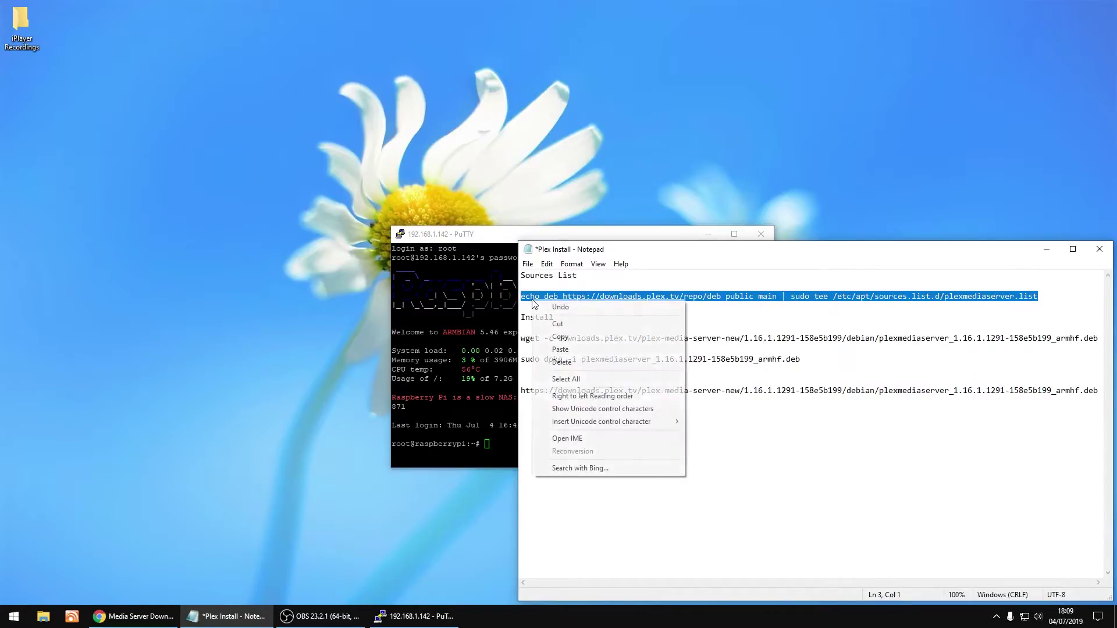
{"action": "left_click", "coordinate": [574, 336]}
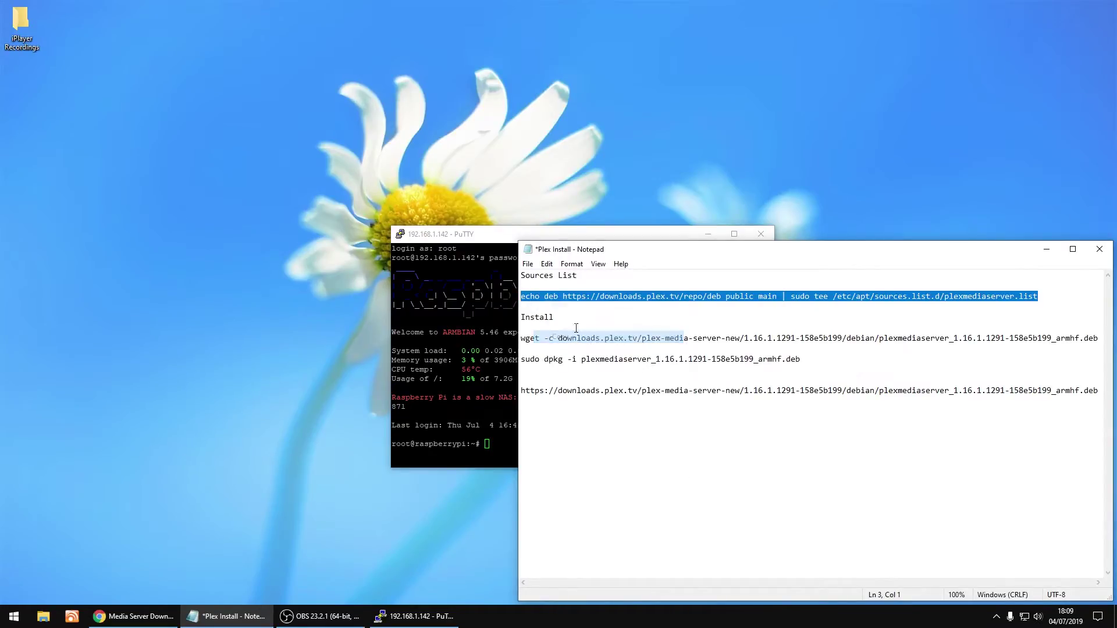
Paste and run the echo command in PuTTY to add the Plex repository
{"action": "left_click", "coordinate": [611, 238]}
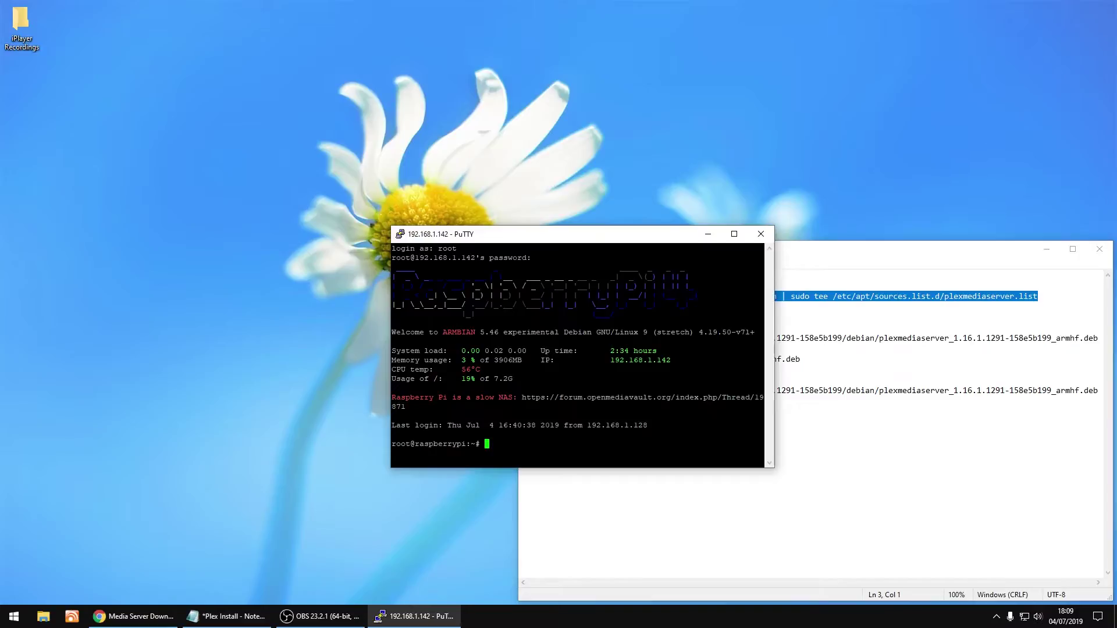
{"action": "key", "text": "shift+Insert"}
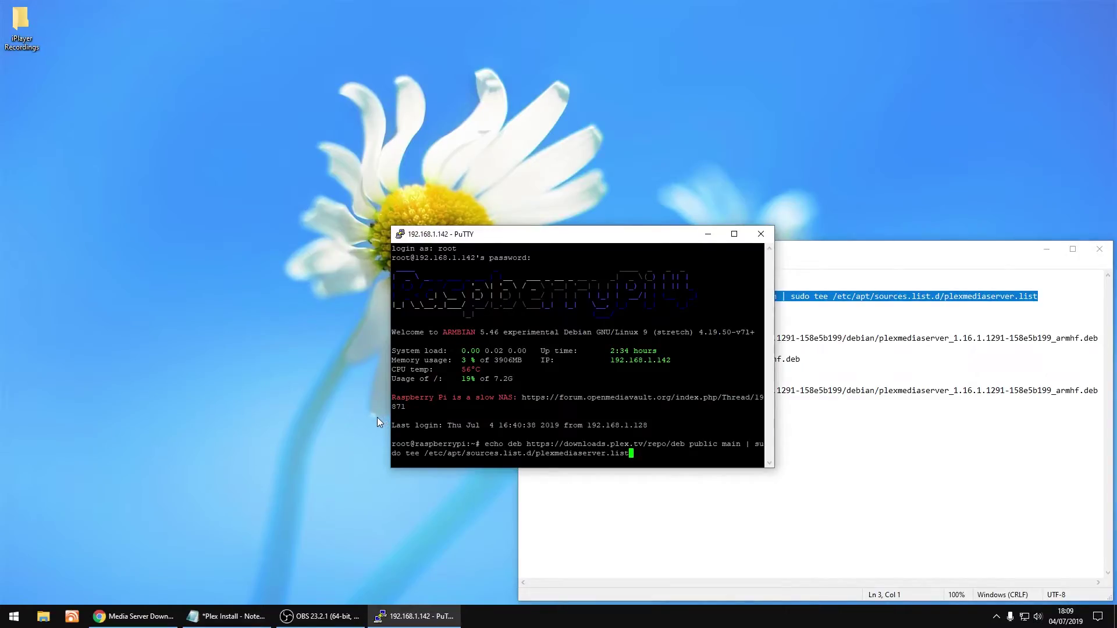
{"action": "key", "text": "Return"}
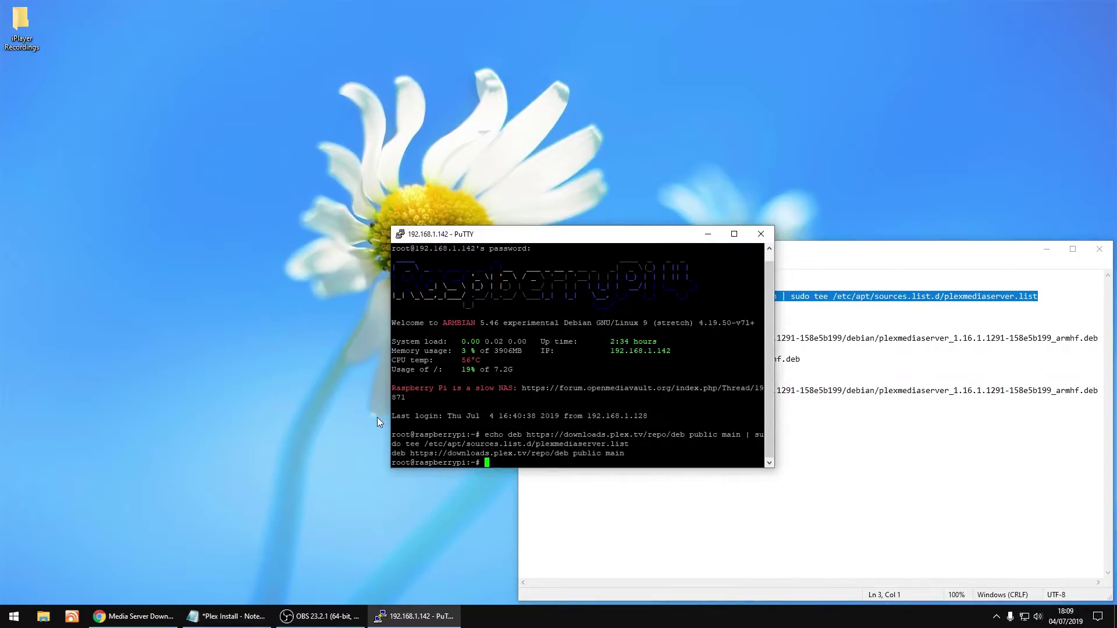
Copy the wget line from the notes and run it in PuTTY to download the Plex package
{"action": "left_click", "coordinate": [891, 447]}
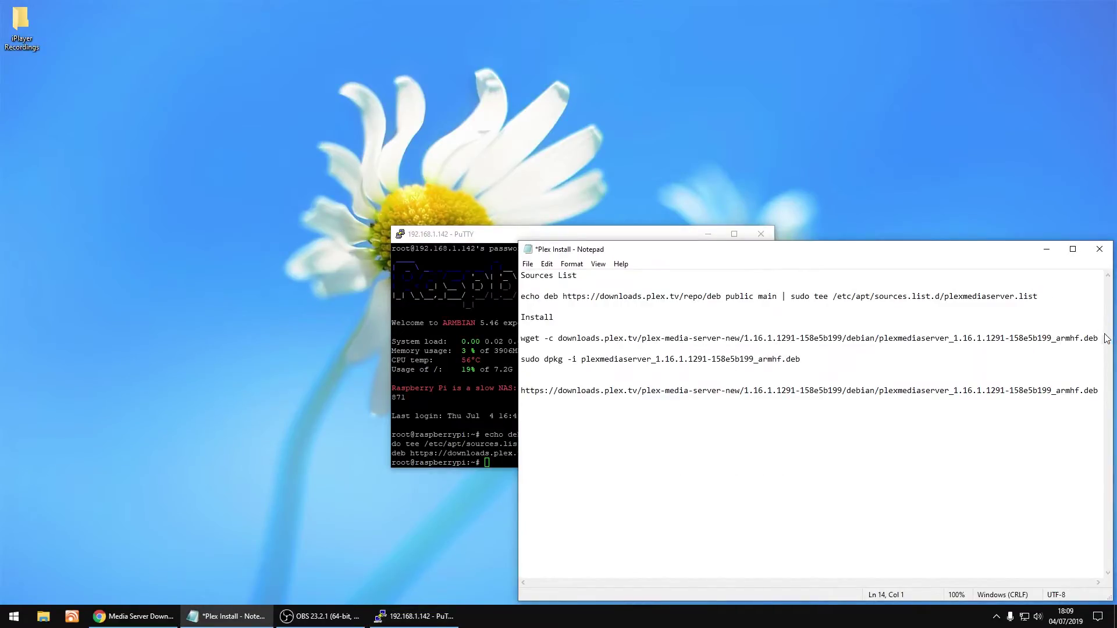
{"action": "left_click_drag", "start_coordinate": [1098, 338], "coordinate": [521, 338]}
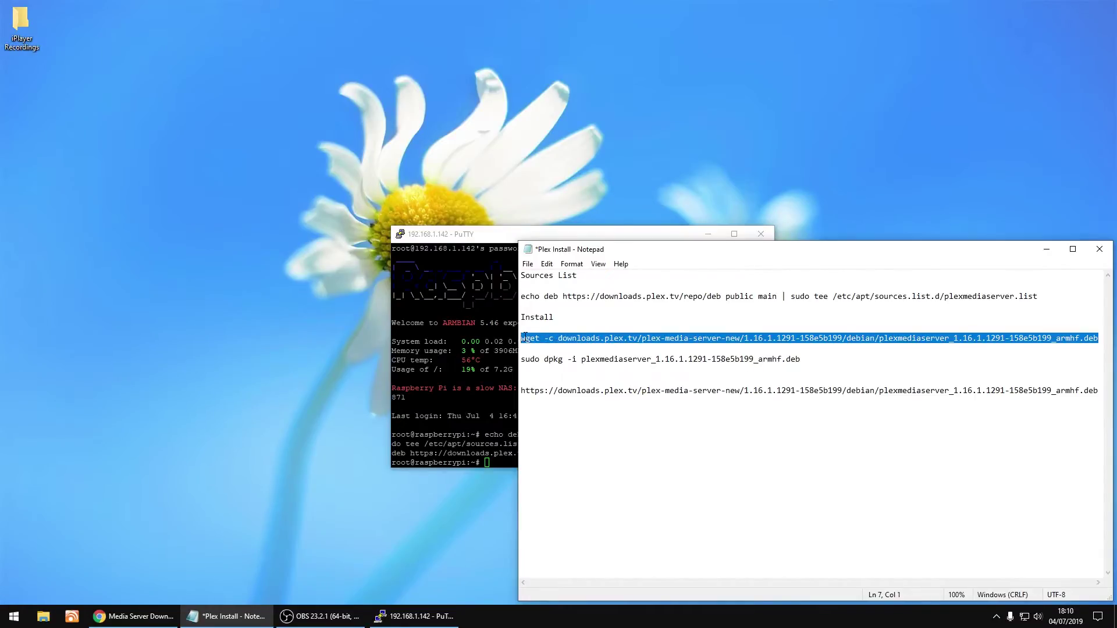
{"action": "right_click", "coordinate": [524, 336]}
{"action": "left_click", "coordinate": [571, 371]}
{"action": "key", "text": "alt+Tab"}
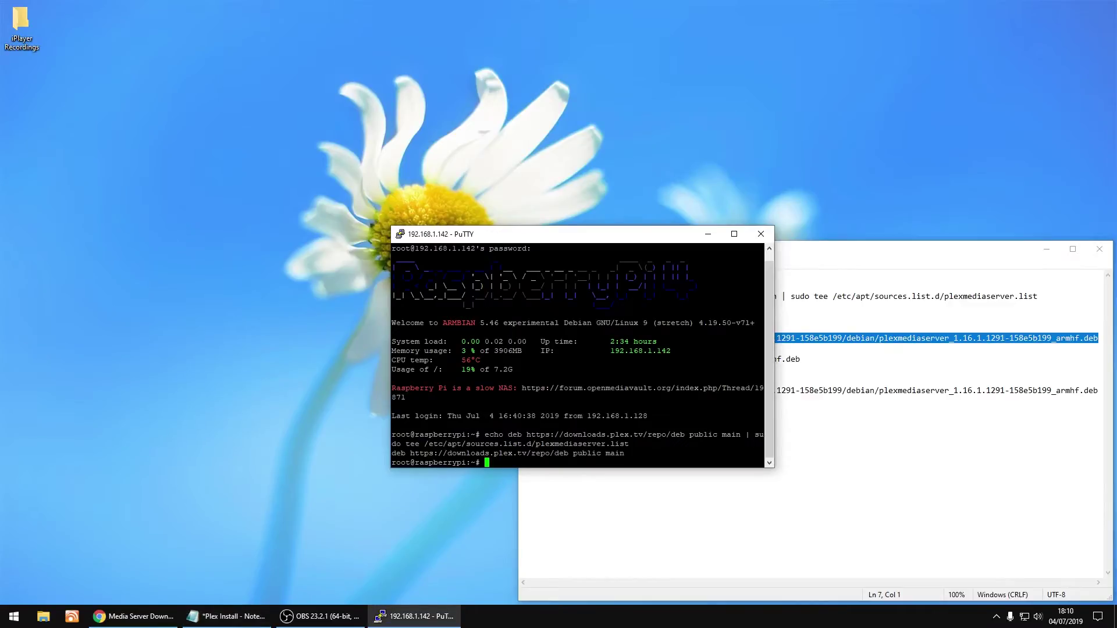
{"action": "key", "text": "shift+Insert"}
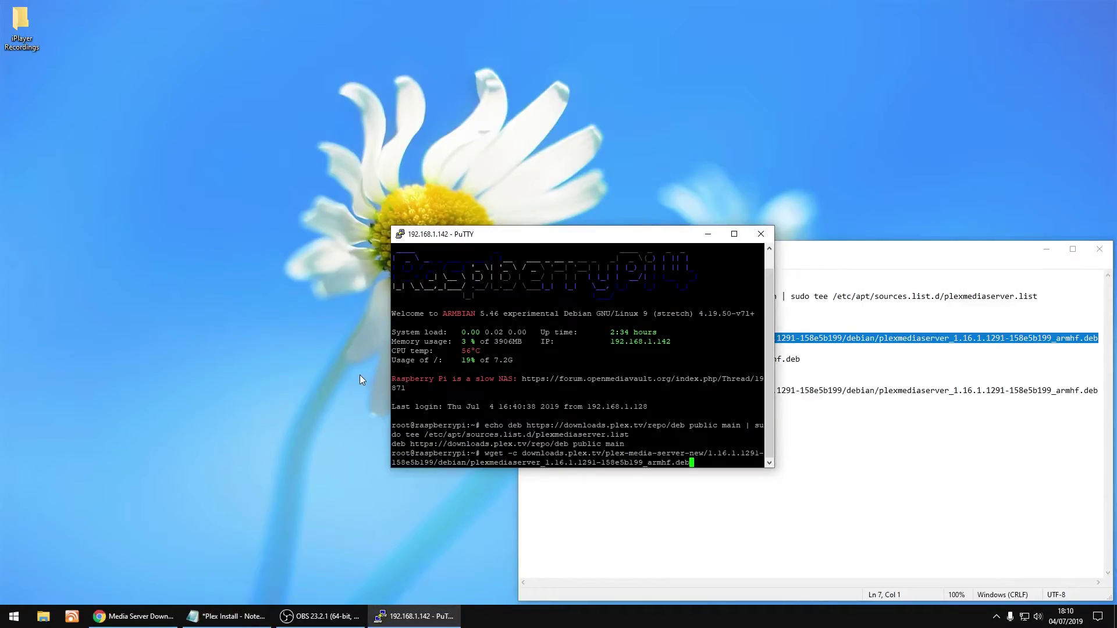
{"action": "key", "text": "Return"}
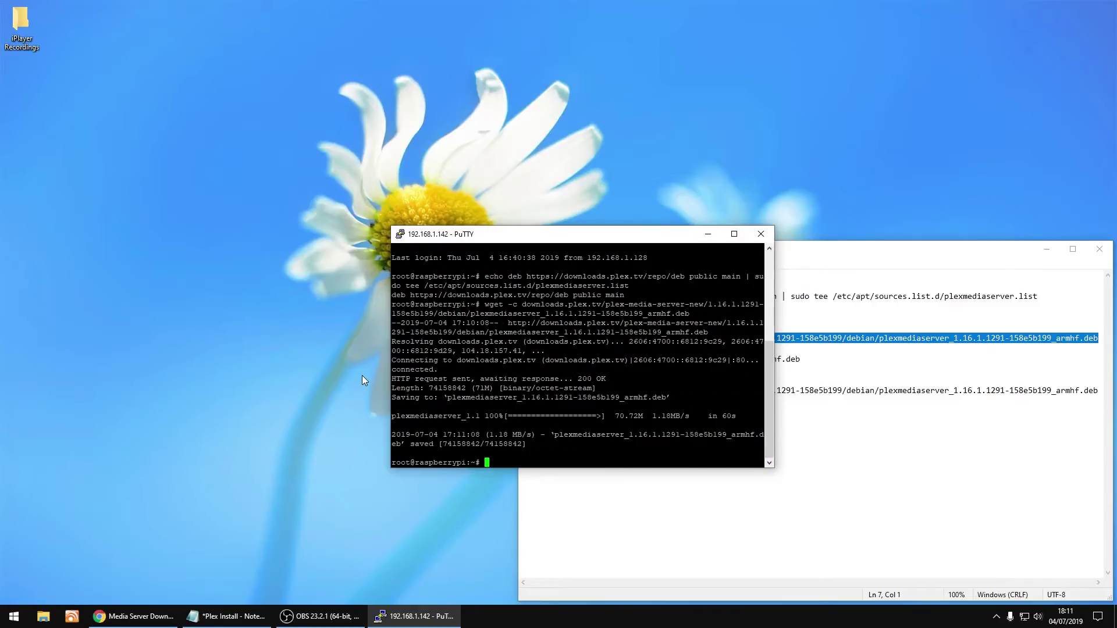
Copy the 'sudo dpkg -i' install line from the notes and run it in PuTTY
{"action": "left_click", "coordinate": [913, 480]}
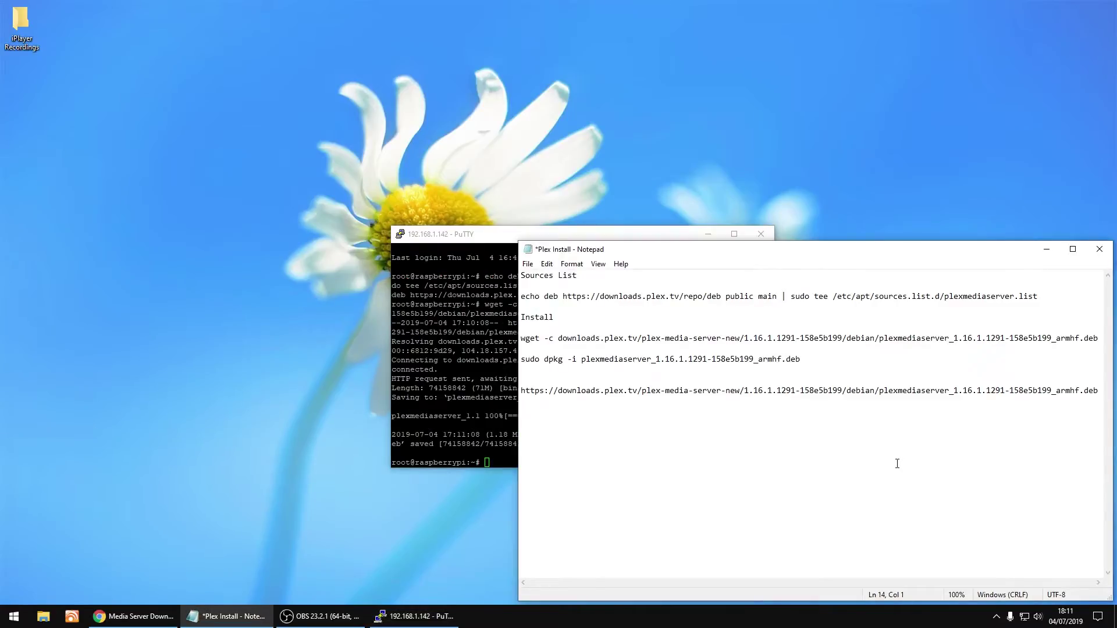
{"action": "left_click_drag", "start_coordinate": [810, 356], "coordinate": [677, 343]}
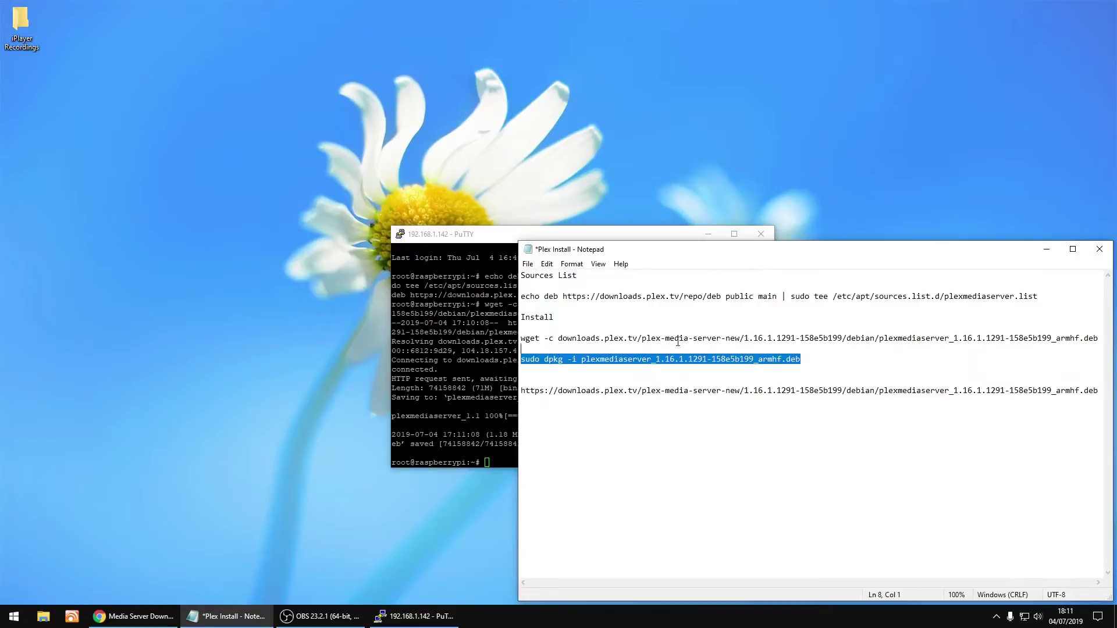
{"action": "left_click", "coordinate": [522, 359]}
{"action": "key", "text": "shift+End"}
{"action": "right_click", "coordinate": [541, 361]}
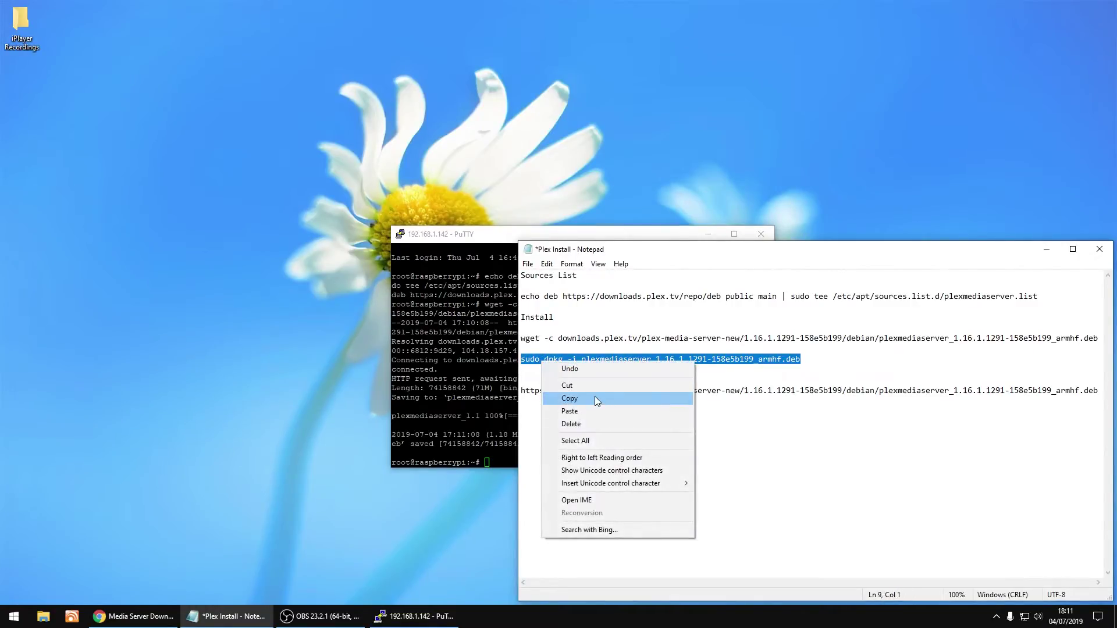
{"action": "left_click", "coordinate": [594, 396]}
{"action": "left_click", "coordinate": [563, 227]}
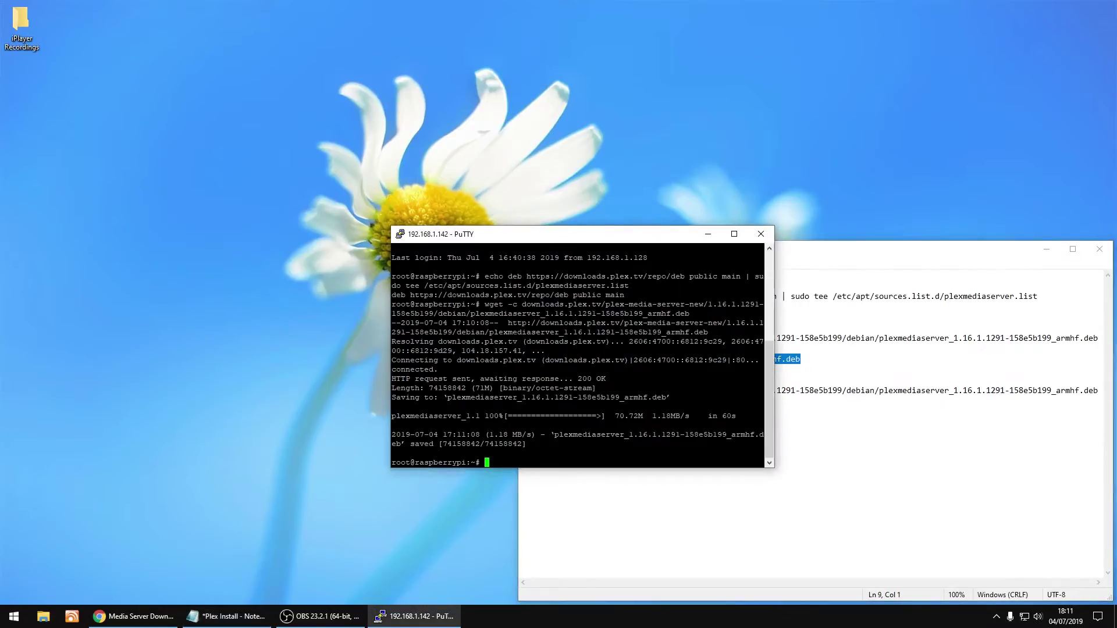
{"action": "key", "text": "shift+Insert"}
{"action": "key", "text": "Return"}
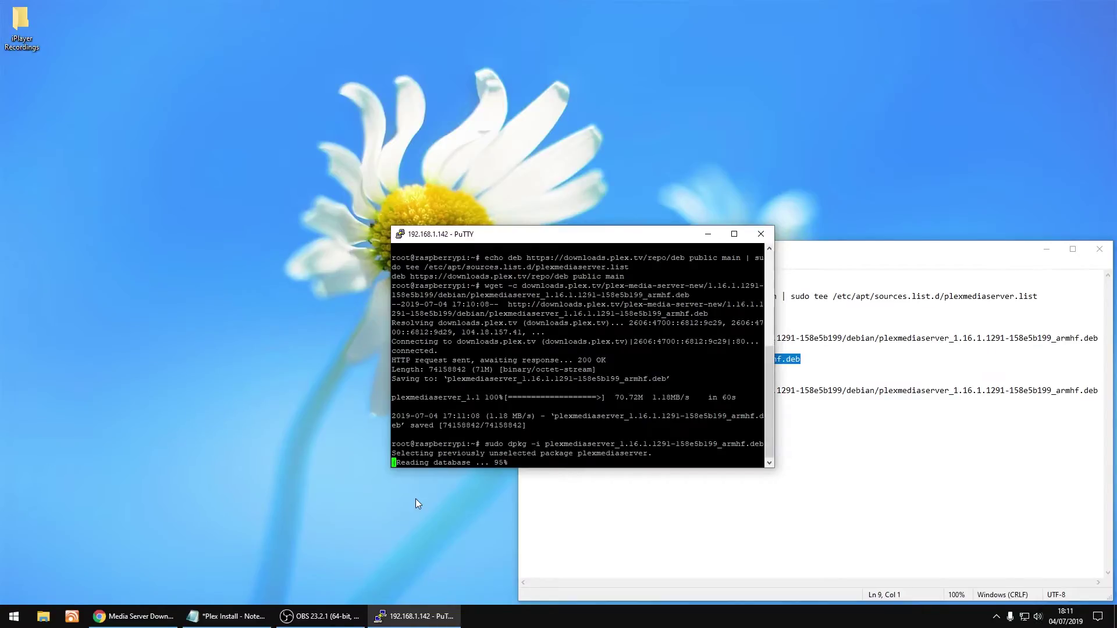
Answer y to install the maintainer's version of plexmediaserver.list
{"action": "left_click", "coordinate": [1044, 250]}
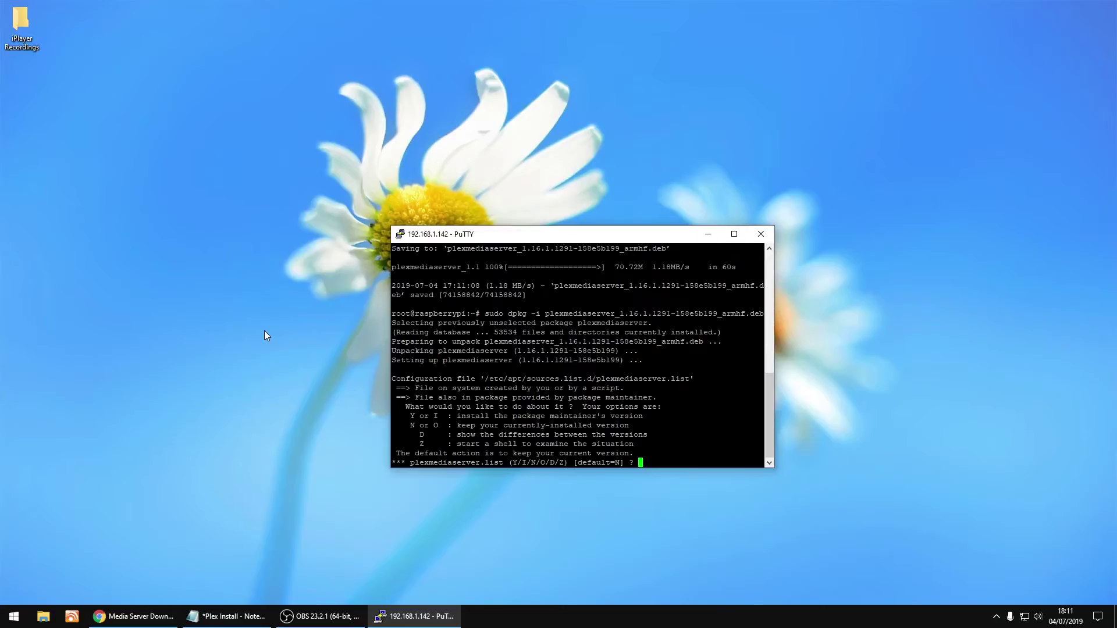
{"action": "type", "text": "y"}
{"action": "key", "text": "Return"}
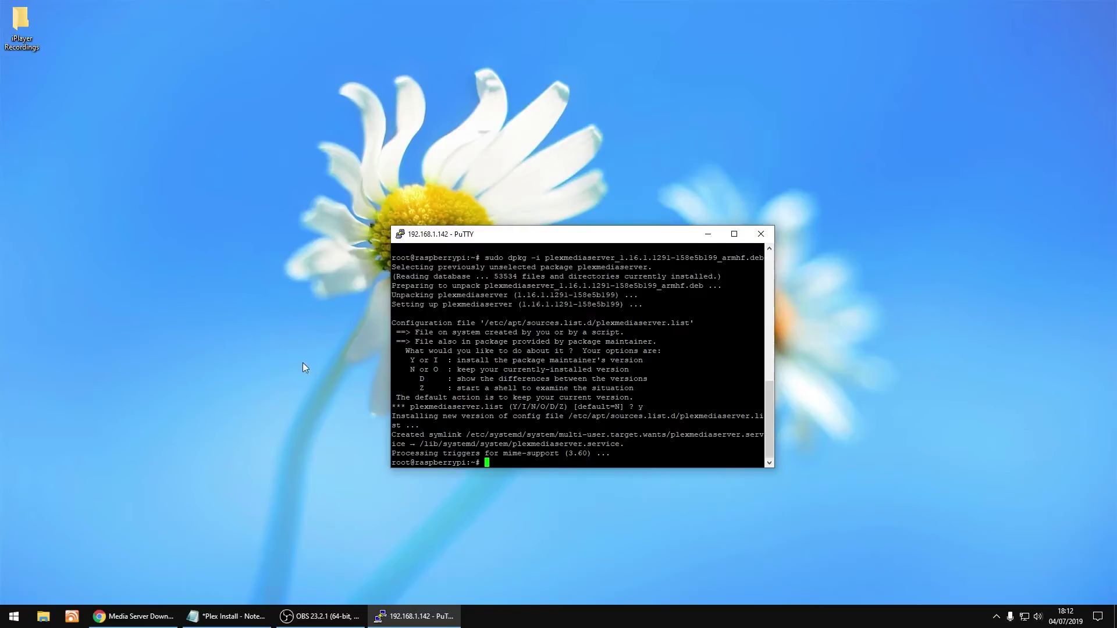
Close the Plex Install notes choosing Don't Save, then close PuTTY and confirm with OK
{"action": "left_click", "coordinate": [229, 616]}
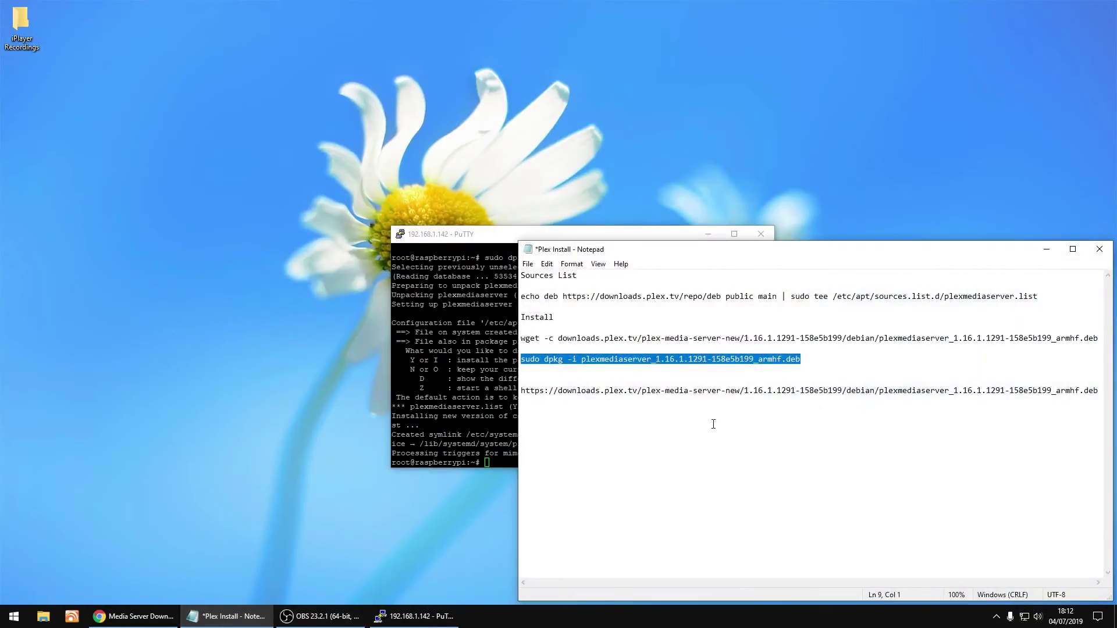
{"action": "left_click", "coordinate": [816, 359]}
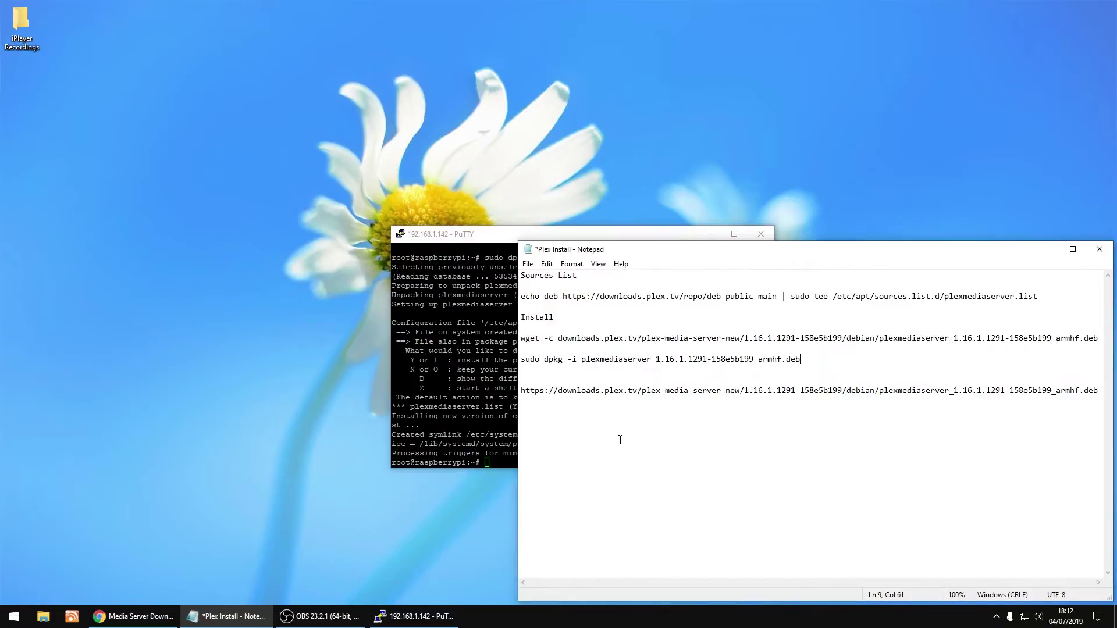
{"action": "left_click", "coordinate": [1109, 252]}
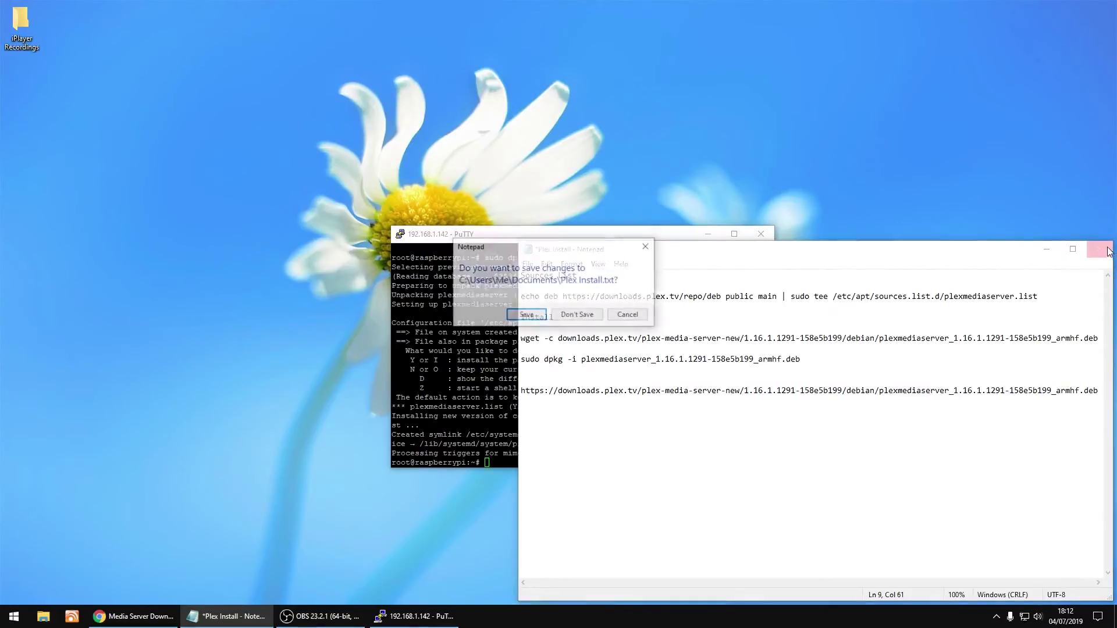
{"action": "left_click", "coordinate": [571, 316]}
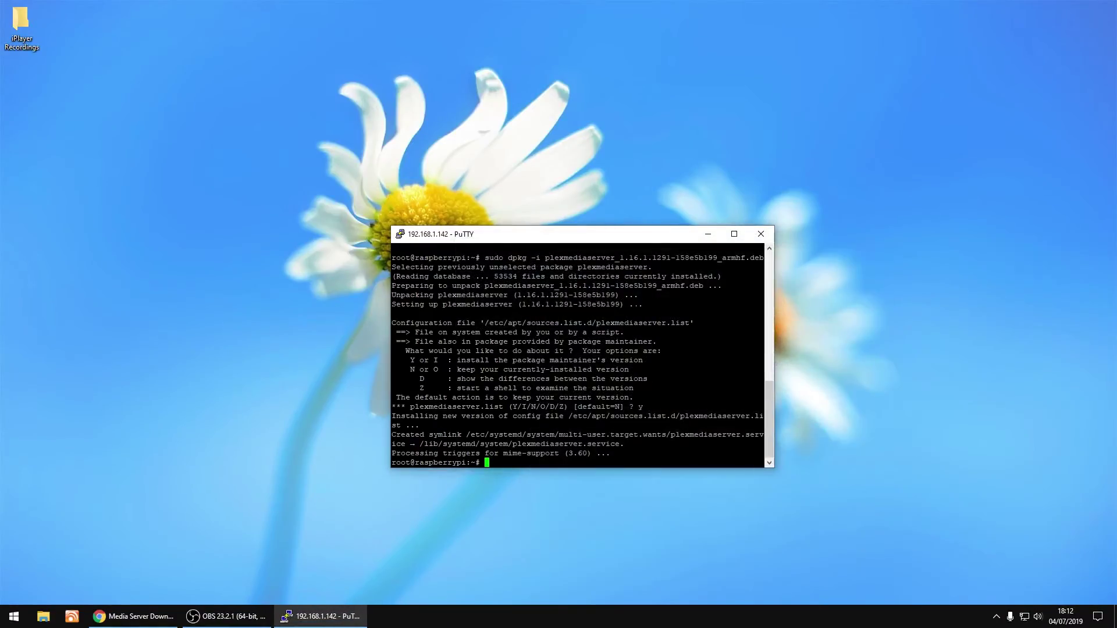
{"action": "left_click", "coordinate": [760, 236]}
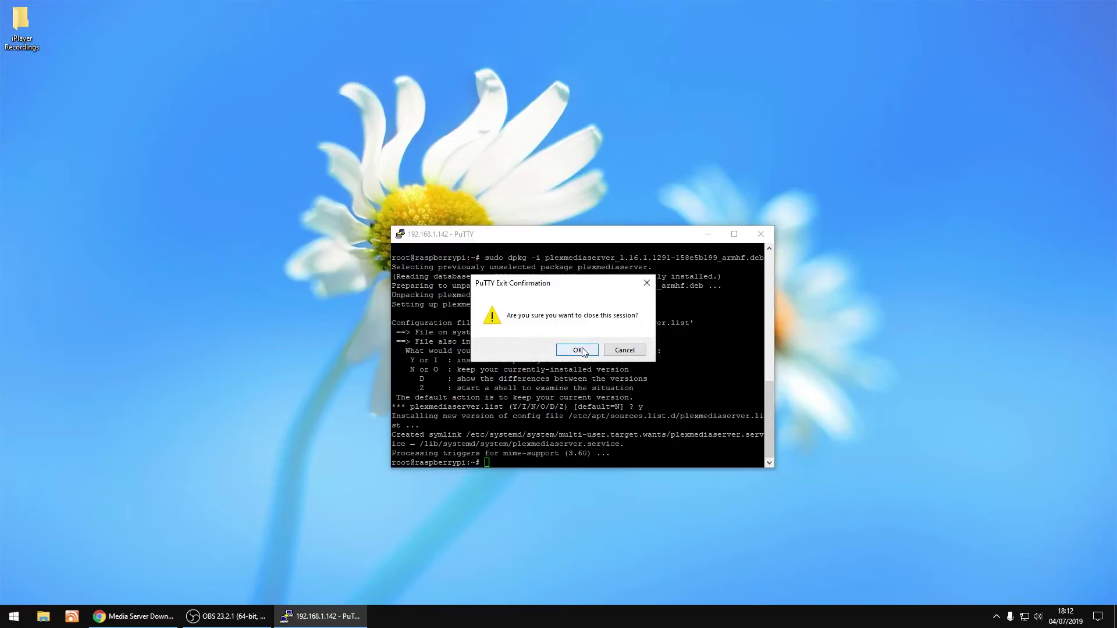
{"action": "left_click", "coordinate": [581, 350]}
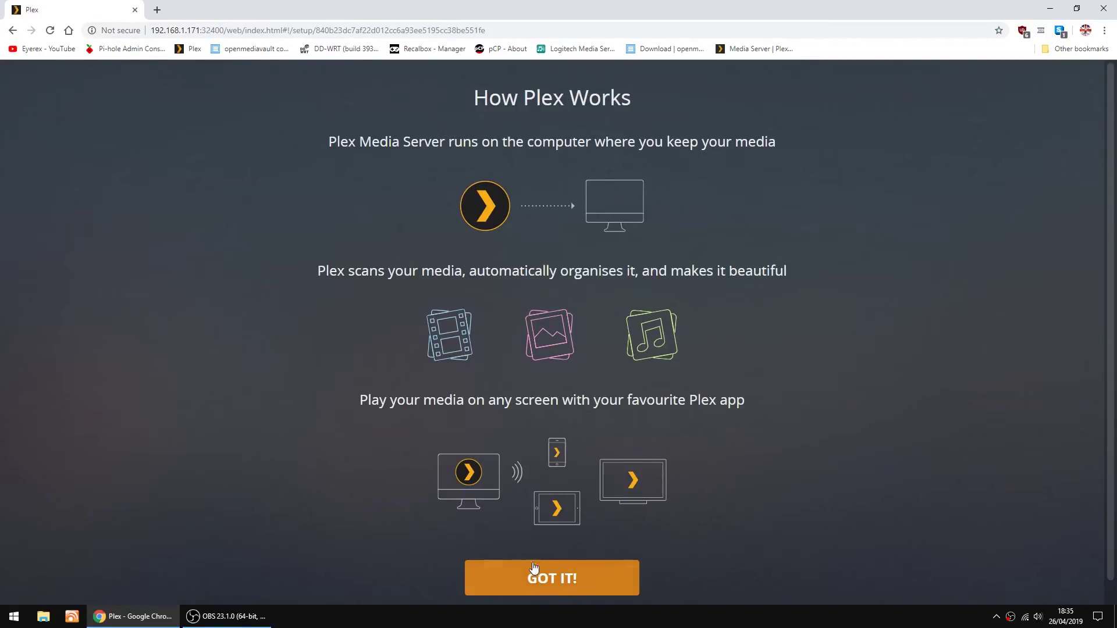
Dismiss the intro popups, rename the server to Pi, and disable outside-home media access
{"action": "left_click", "coordinate": [559, 582]}
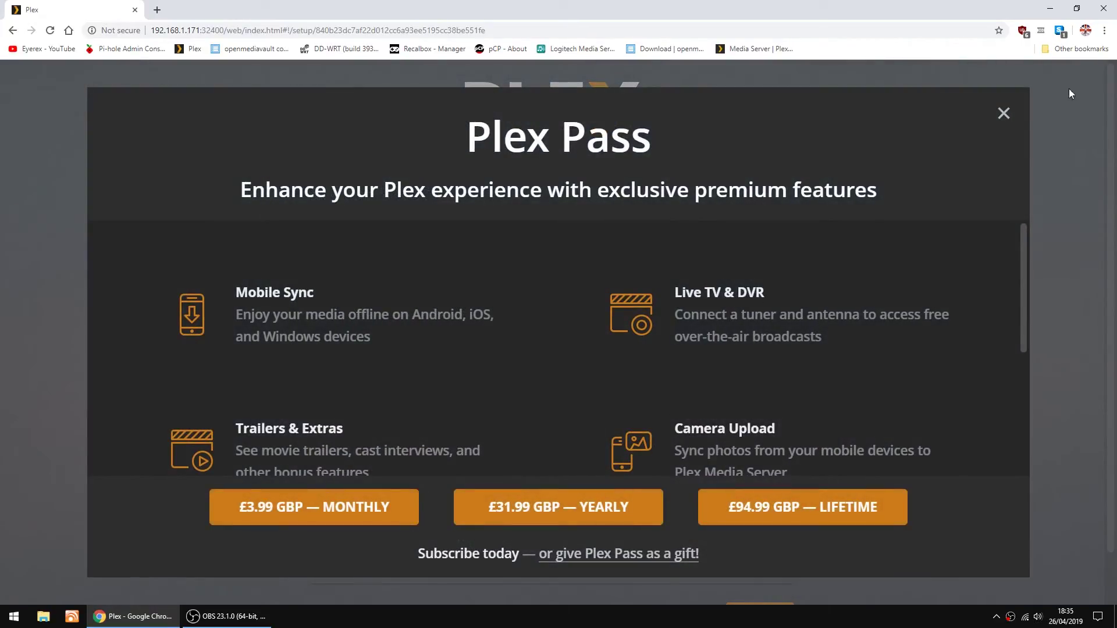
{"action": "left_click", "coordinate": [1005, 115]}
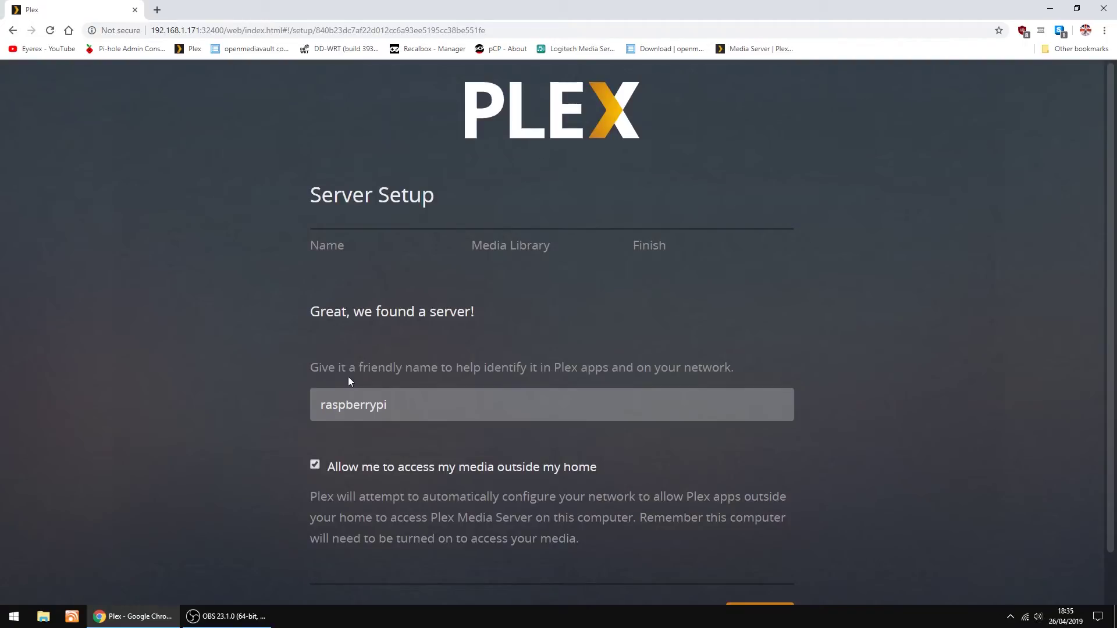
{"action": "left_click", "coordinate": [408, 406]}
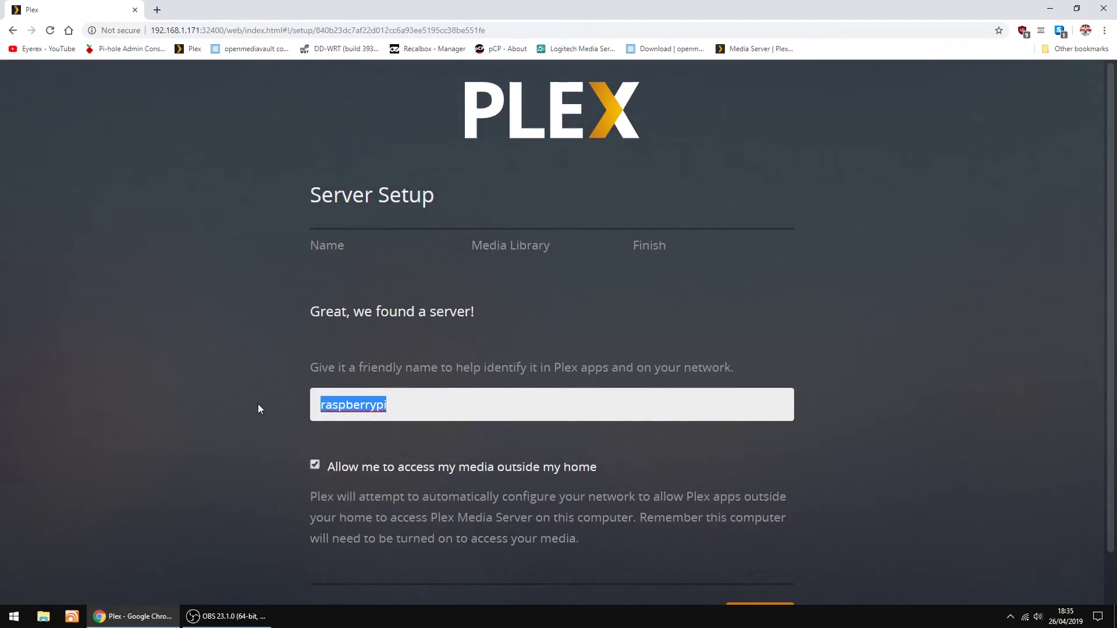
{"action": "type", "text": "Pi"}
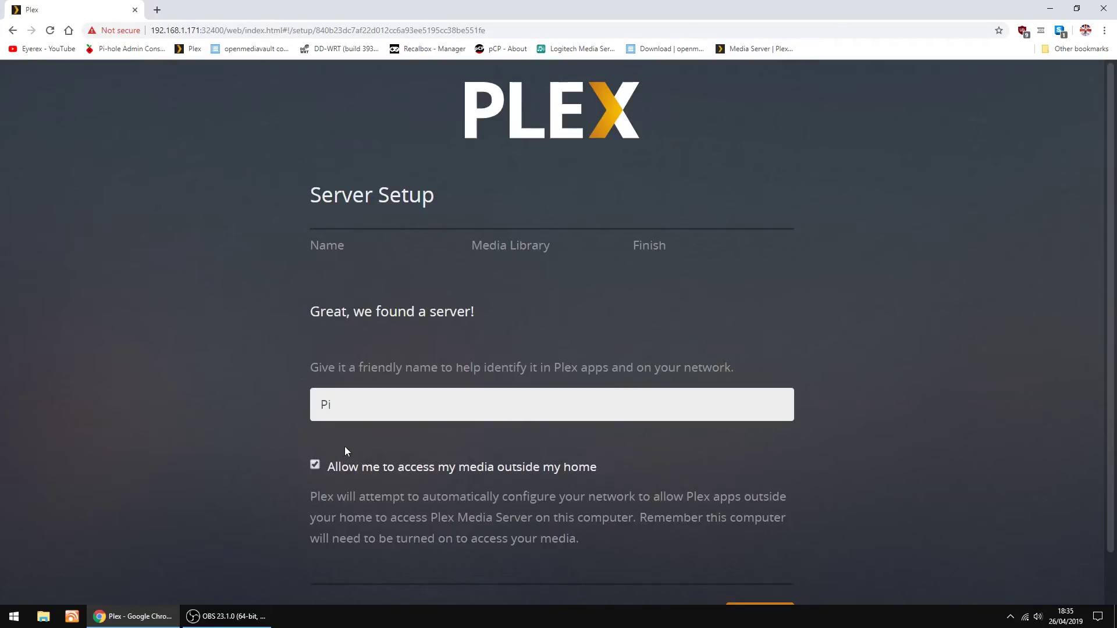
{"action": "left_click", "coordinate": [315, 466]}
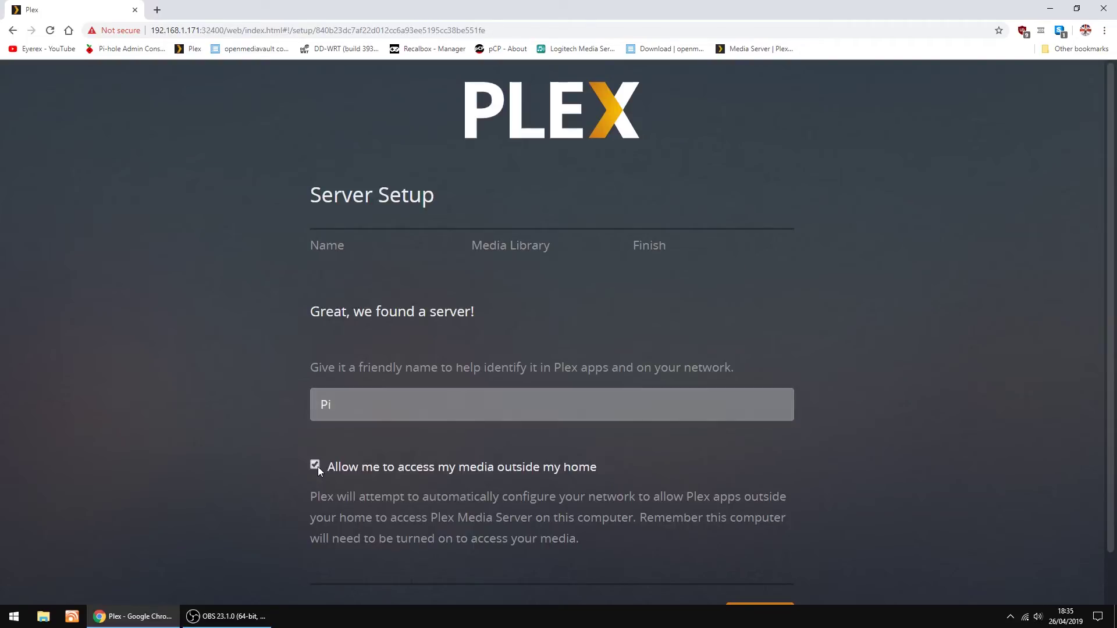
{"action": "scroll", "coordinate": [881, 398], "scroll_direction": "down", "scroll_amount": 1}
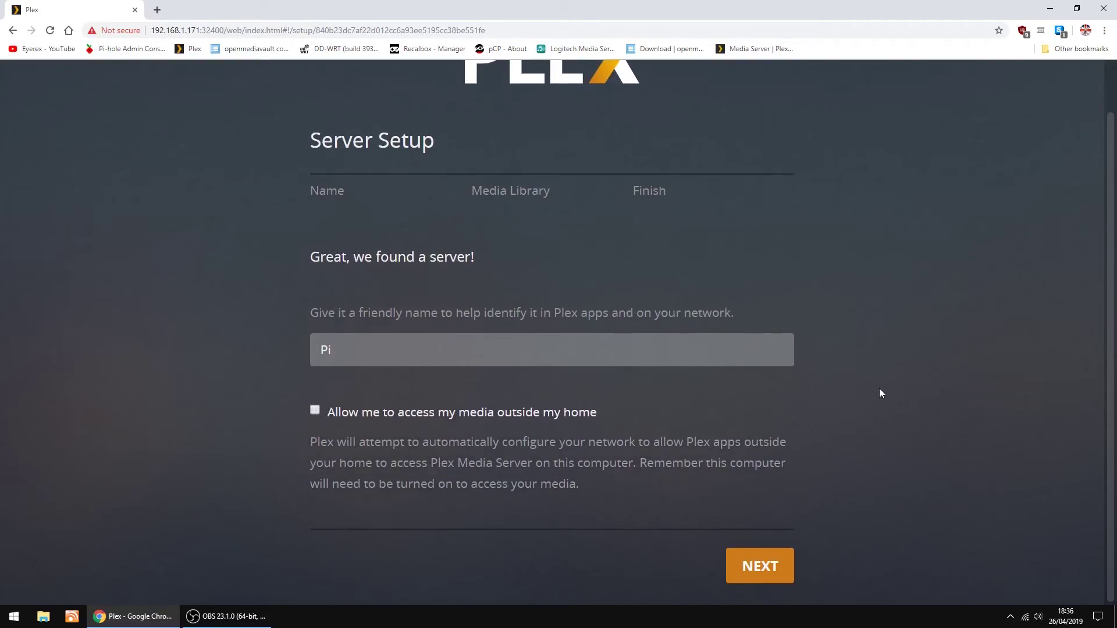
{"action": "left_click", "coordinate": [760, 564]}
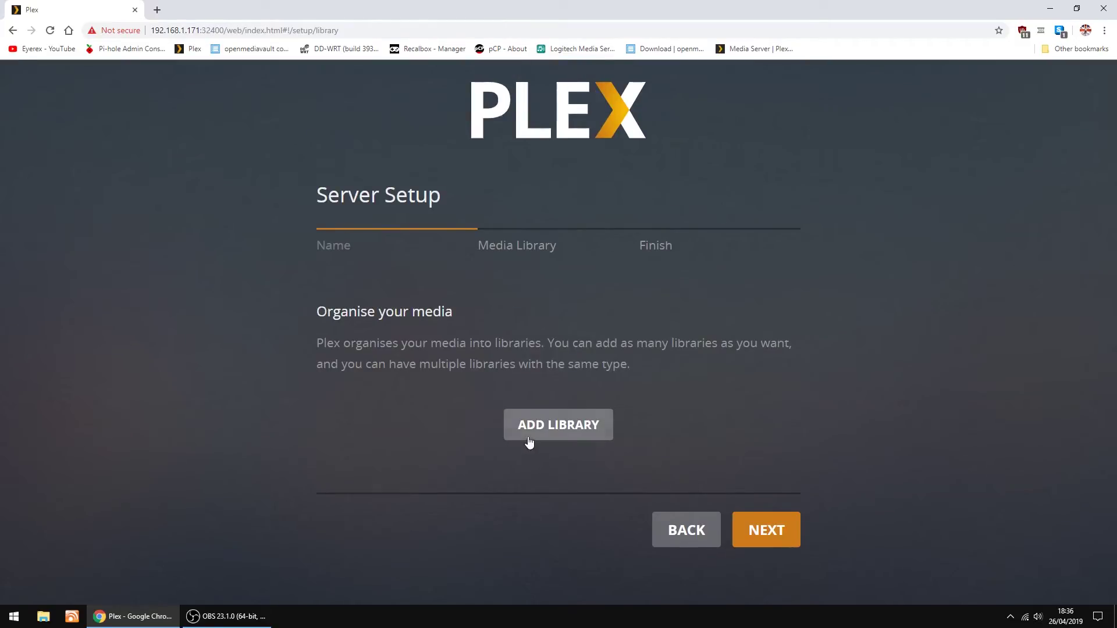
Create a Films library using the /sharedfolders/Movies folder
{"action": "left_click", "coordinate": [549, 425]}
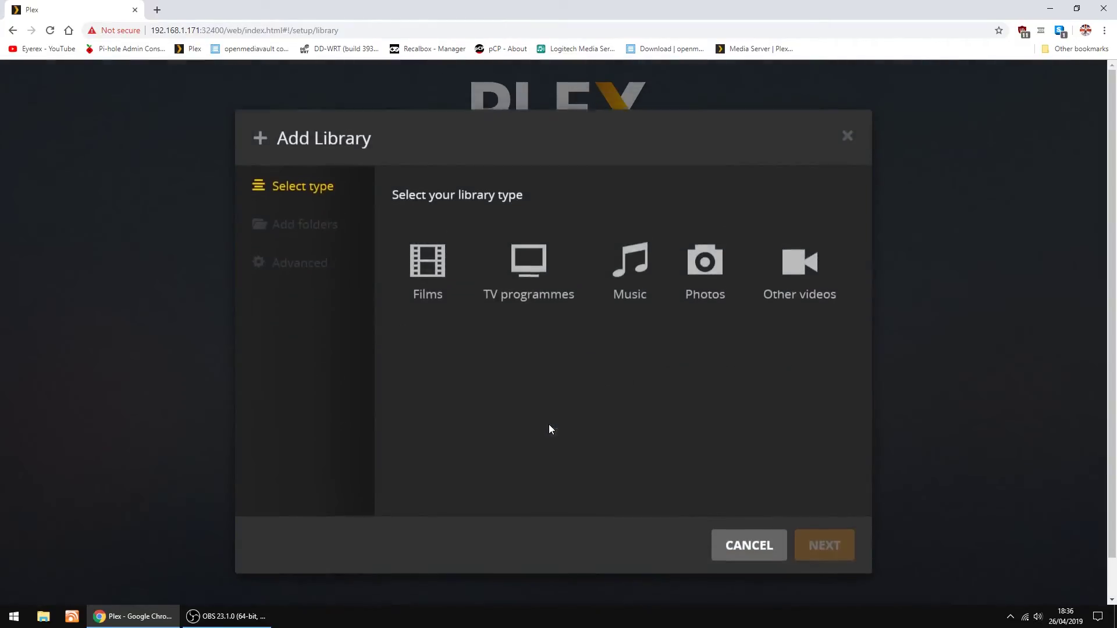
{"action": "left_click", "coordinate": [421, 274]}
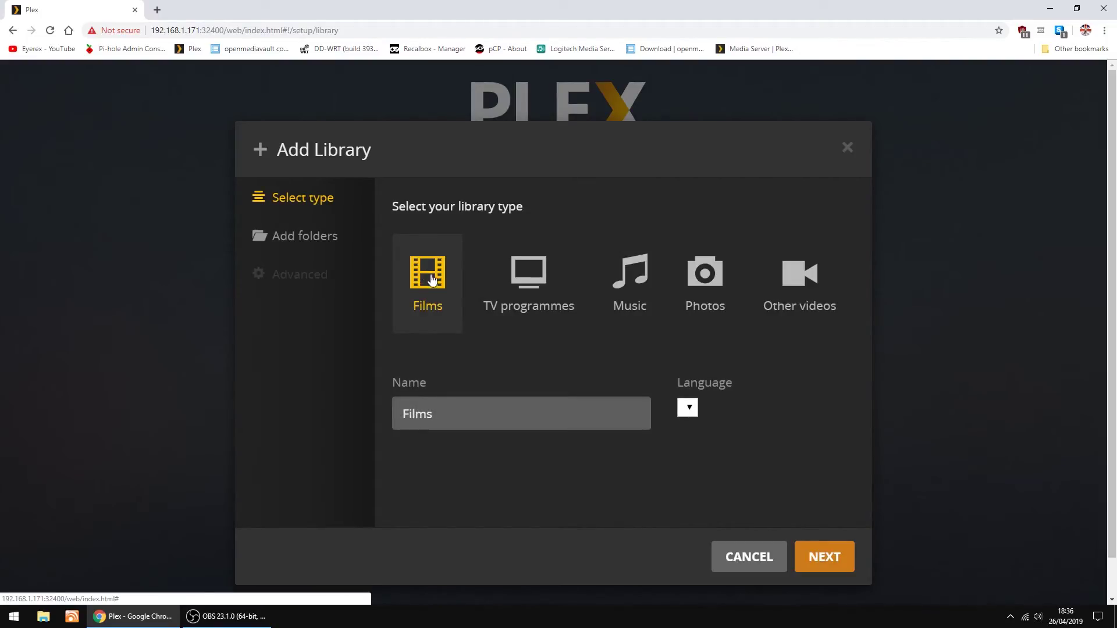
{"action": "left_click", "coordinate": [820, 555]}
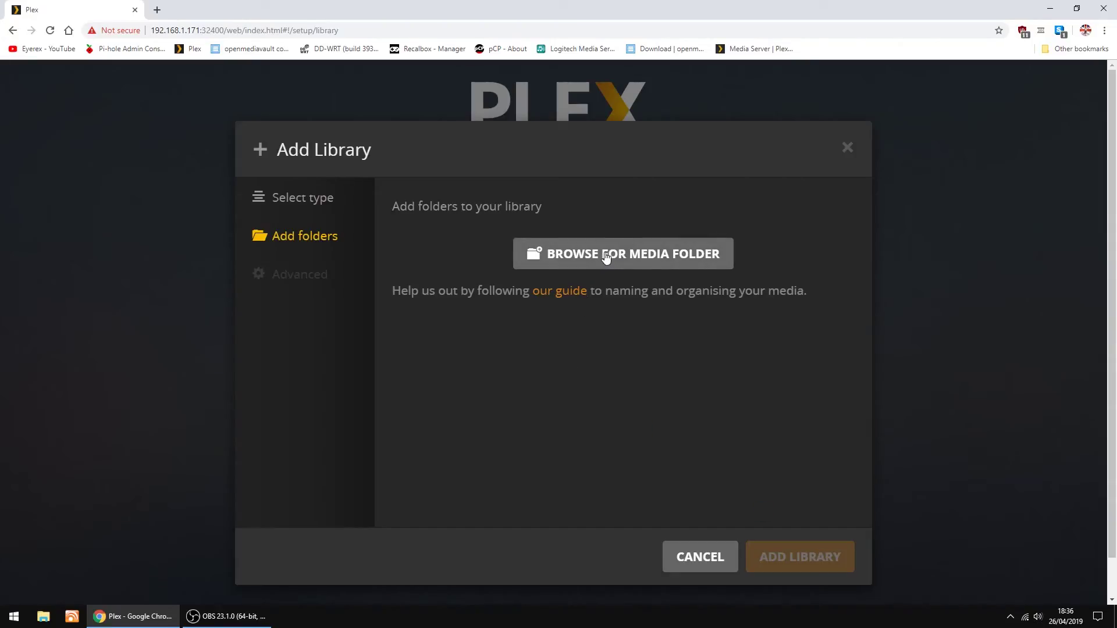
{"action": "left_click", "coordinate": [605, 256]}
{"action": "scroll", "coordinate": [444, 382], "scroll_direction": "down", "scroll_amount": 3}
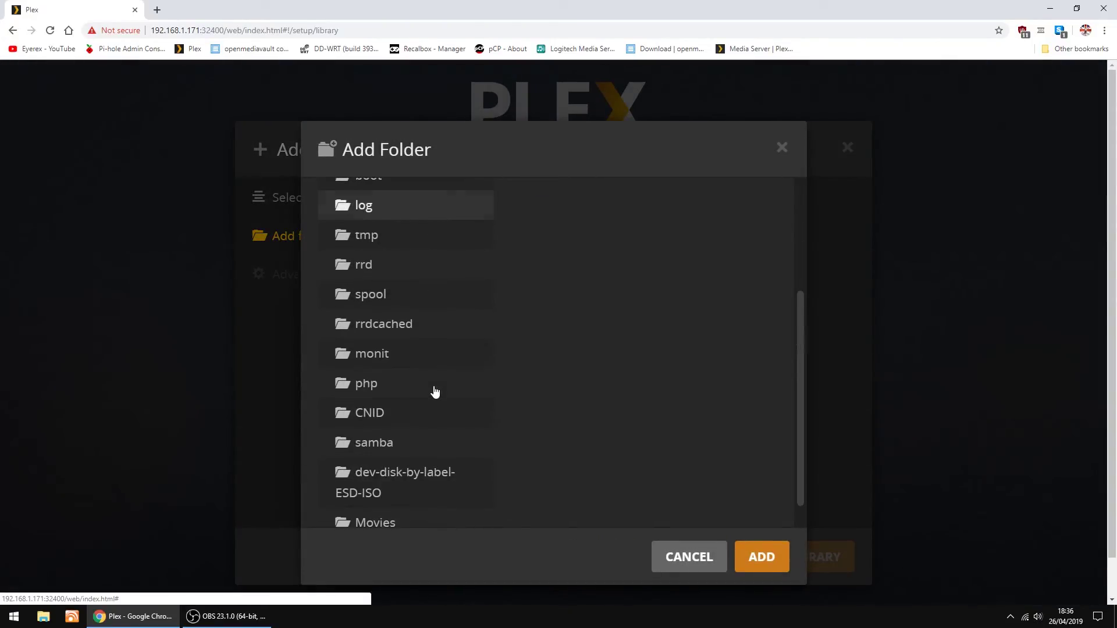
{"action": "scroll", "coordinate": [436, 392], "scroll_direction": "down", "scroll_amount": 1}
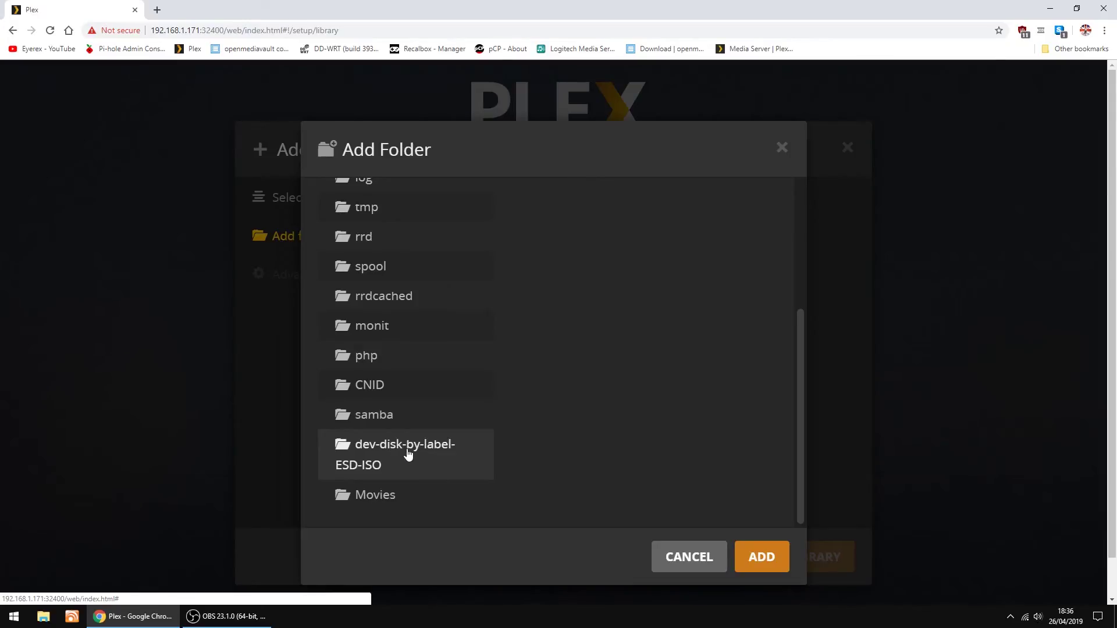
{"action": "left_click", "coordinate": [377, 498]}
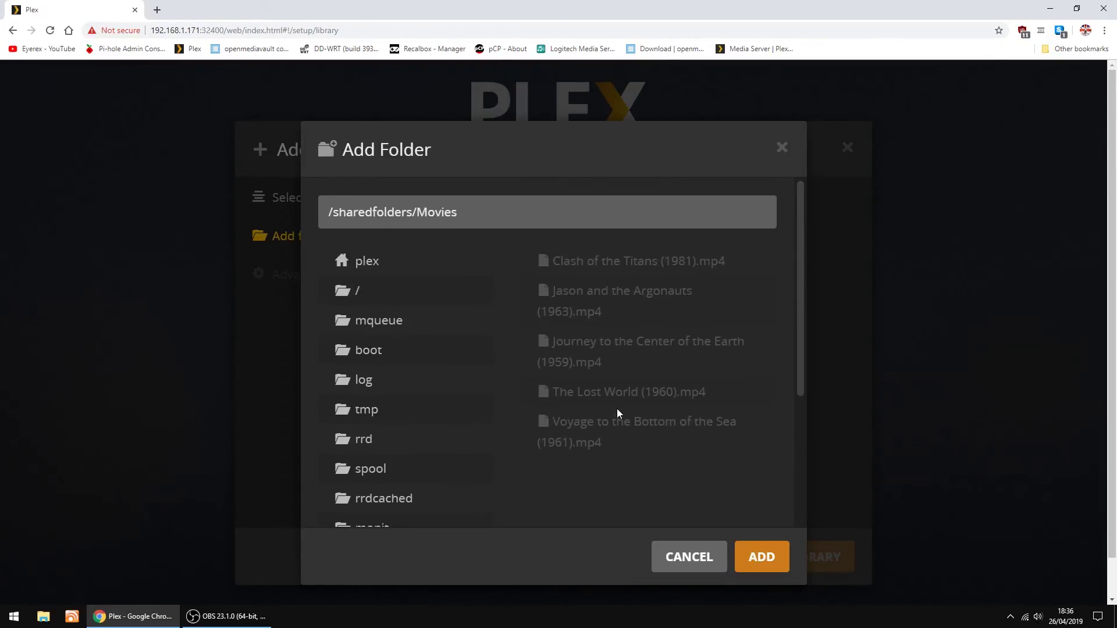
{"action": "scroll", "coordinate": [617, 409], "scroll_direction": "down", "scroll_amount": 4}
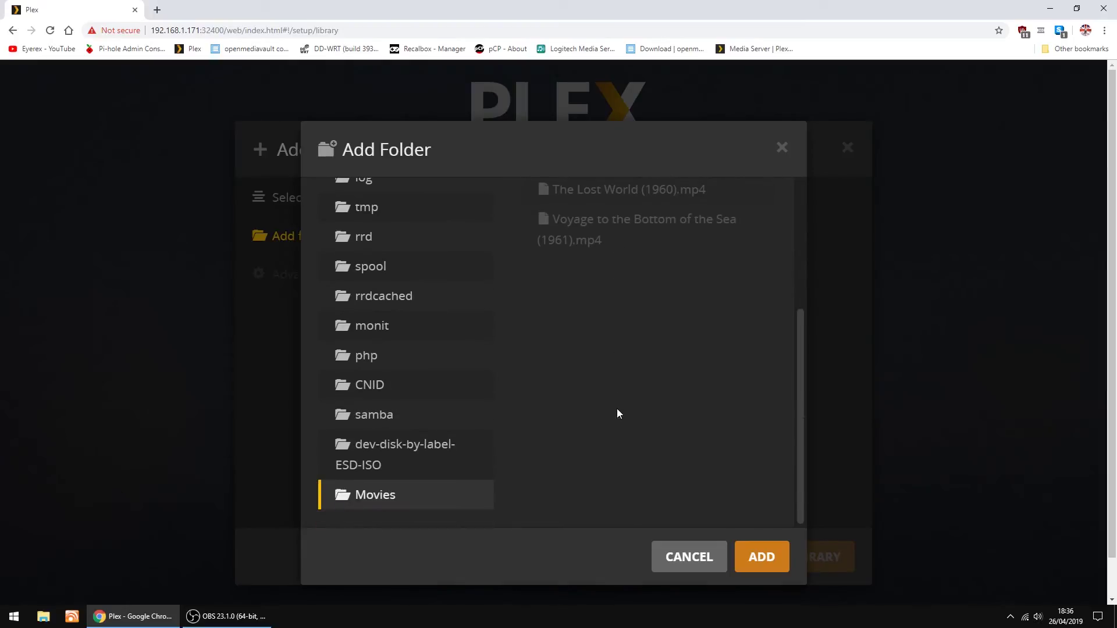
{"action": "left_click", "coordinate": [763, 558]}
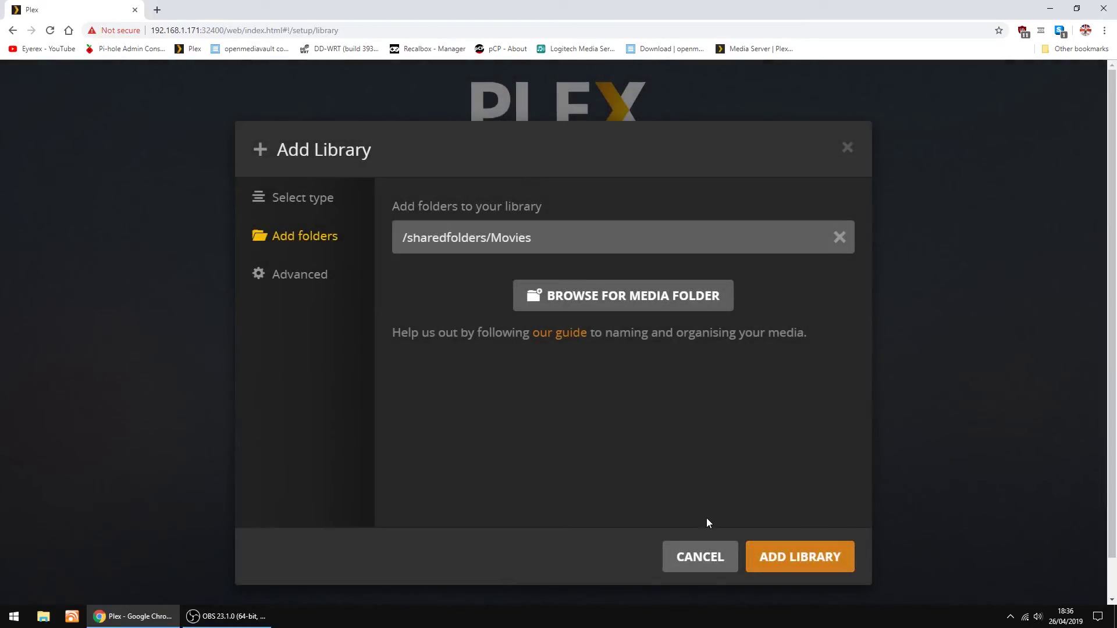
{"action": "left_click", "coordinate": [790, 560]}
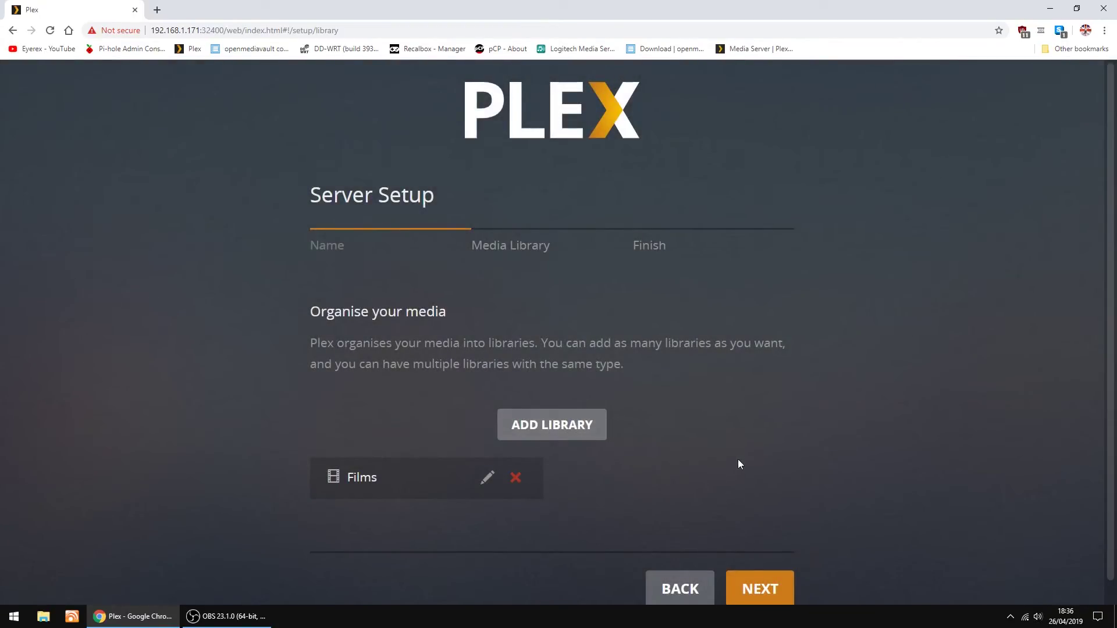
Finish Plex server setup to reach the home screen with five recently added films
{"action": "left_click", "coordinate": [762, 589]}
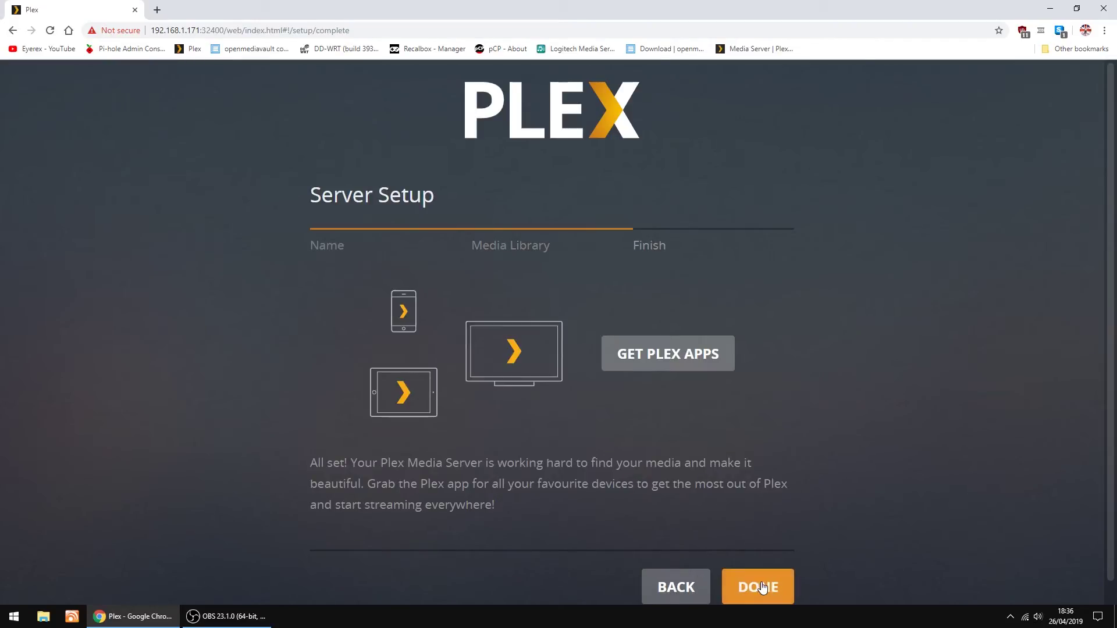
{"action": "left_click", "coordinate": [756, 587]}
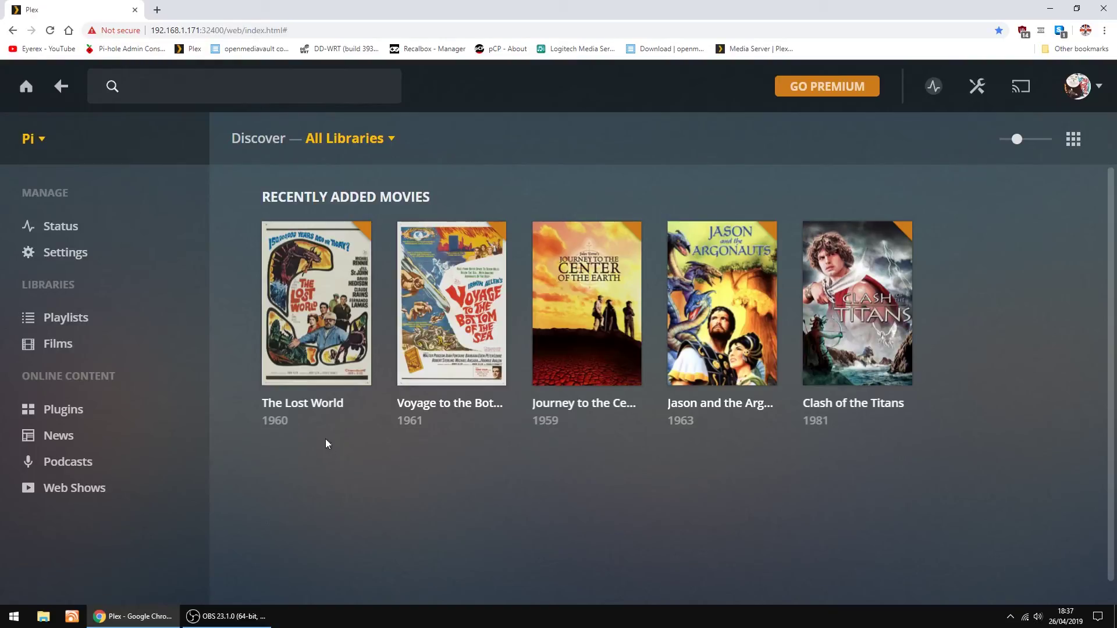
View The Lost World's details page, then select Films in the sidebar
{"action": "left_click", "coordinate": [330, 408]}
{"action": "scroll", "coordinate": [504, 394], "scroll_direction": "down", "scroll_amount": 4}
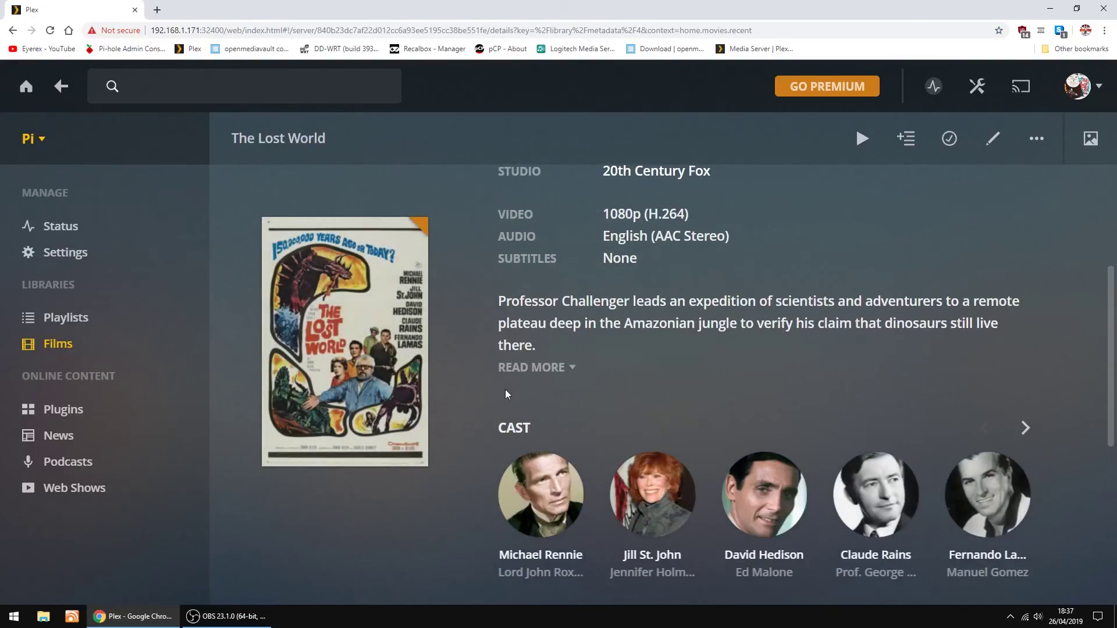
{"action": "scroll", "coordinate": [512, 433], "scroll_direction": "up", "scroll_amount": 2}
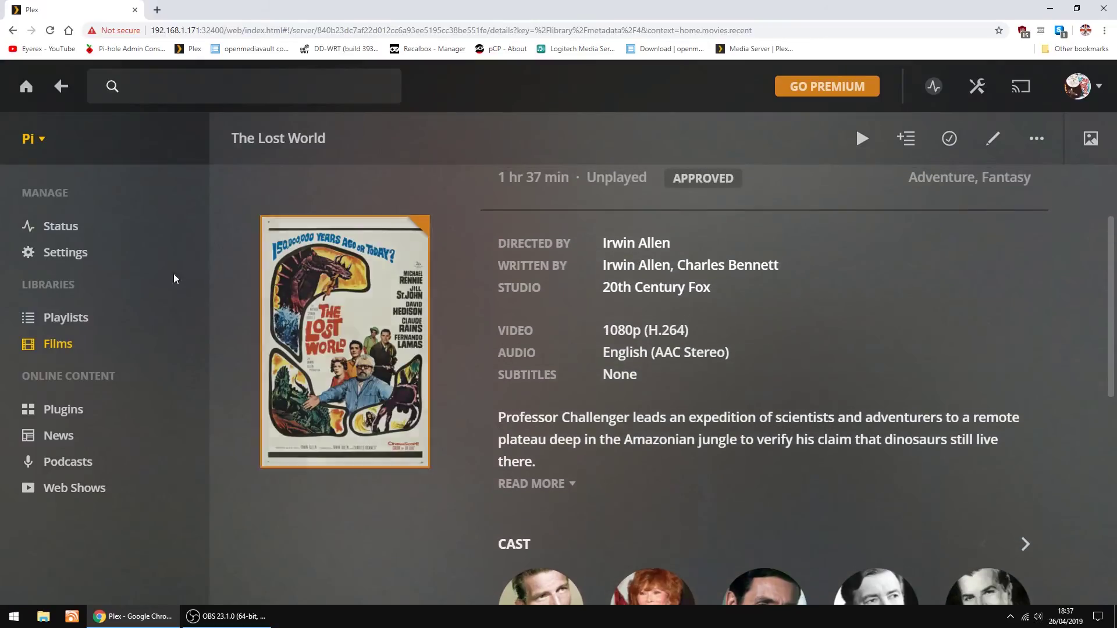
{"action": "left_click", "coordinate": [194, 348]}
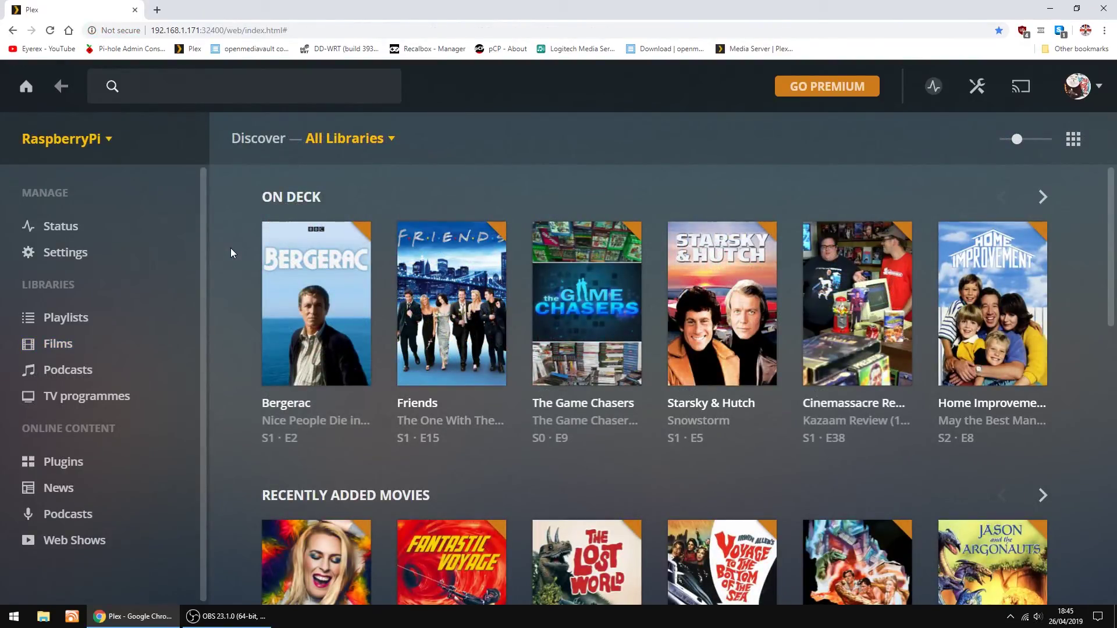
Look over the Discover page, then open the Films library from the sidebar
{"action": "scroll", "coordinate": [231, 249], "scroll_direction": "down", "scroll_amount": 4}
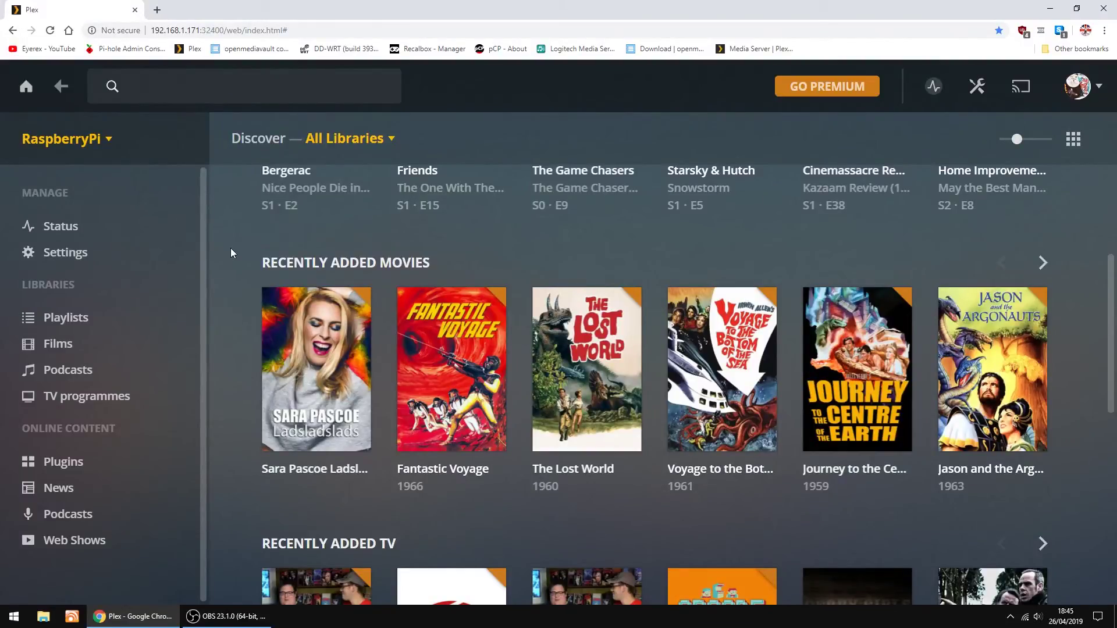
{"action": "scroll", "coordinate": [230, 248], "scroll_direction": "down", "scroll_amount": 5}
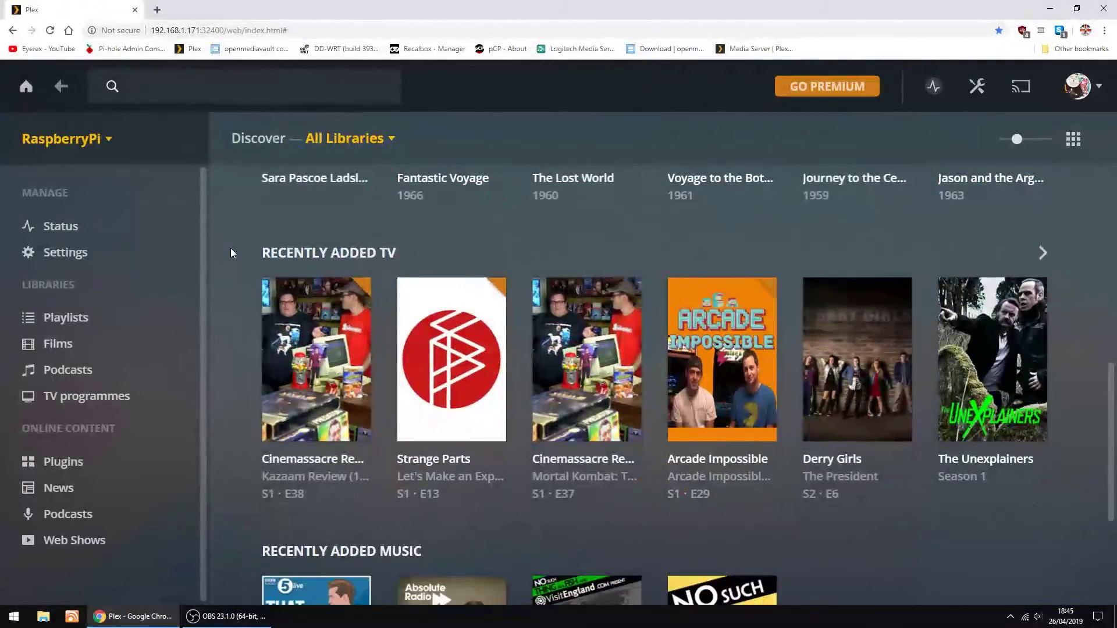
{"action": "scroll", "coordinate": [231, 249], "scroll_direction": "down", "scroll_amount": 4}
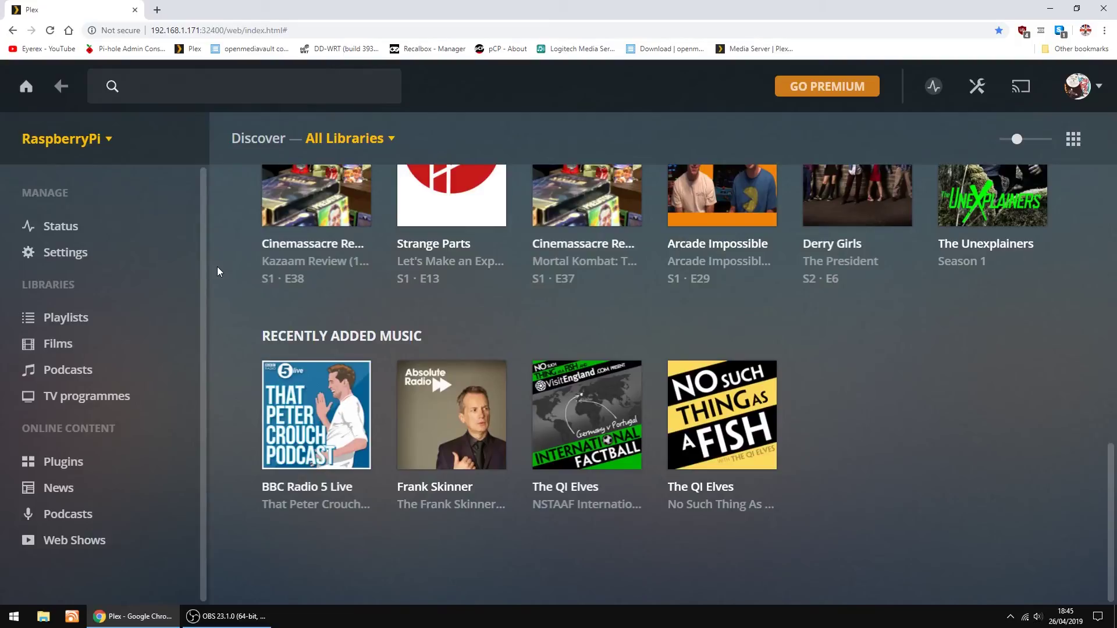
{"action": "scroll", "coordinate": [217, 270], "scroll_direction": "up", "scroll_amount": 14}
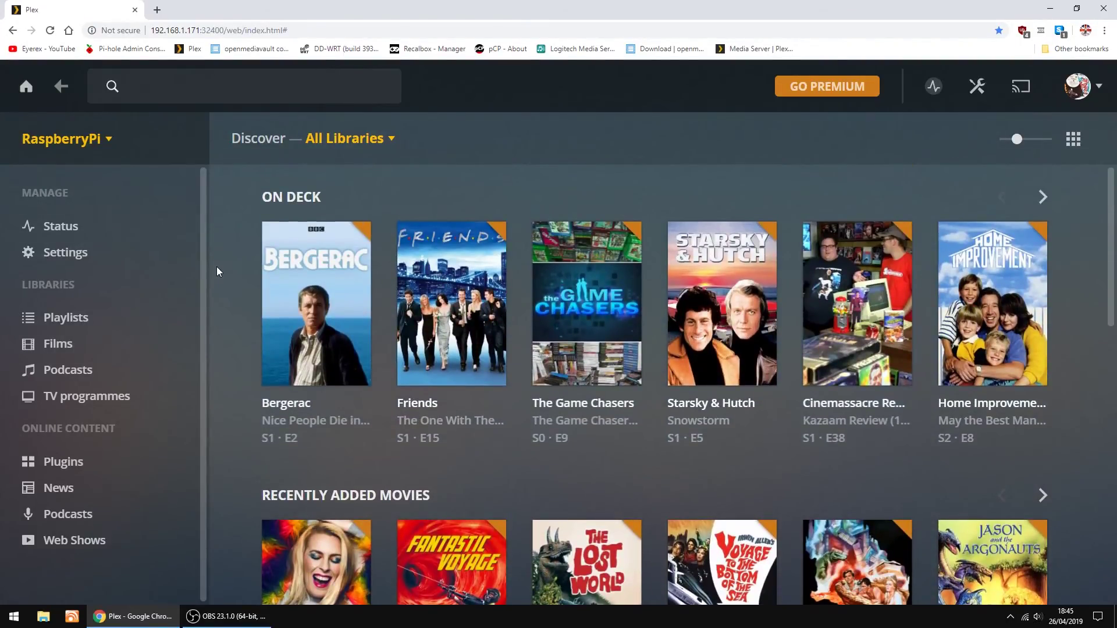
{"action": "left_click", "coordinate": [60, 343]}
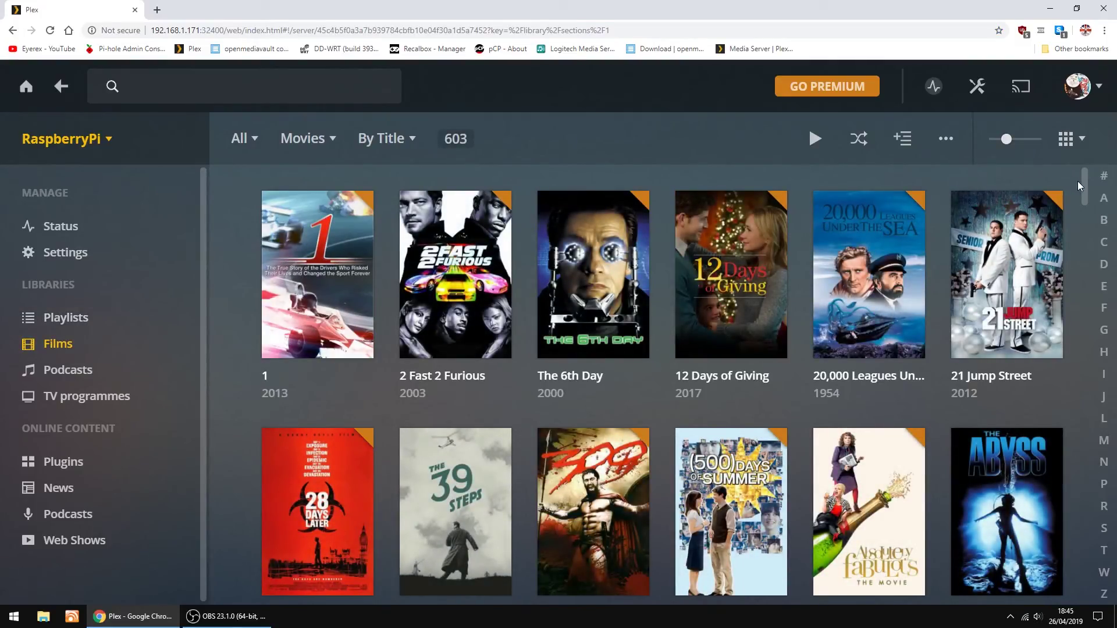
Browse the 603-title Films grid from the start through the D titles
{"action": "left_click_drag", "start_coordinate": [1083, 181], "coordinate": [1094, 224]}
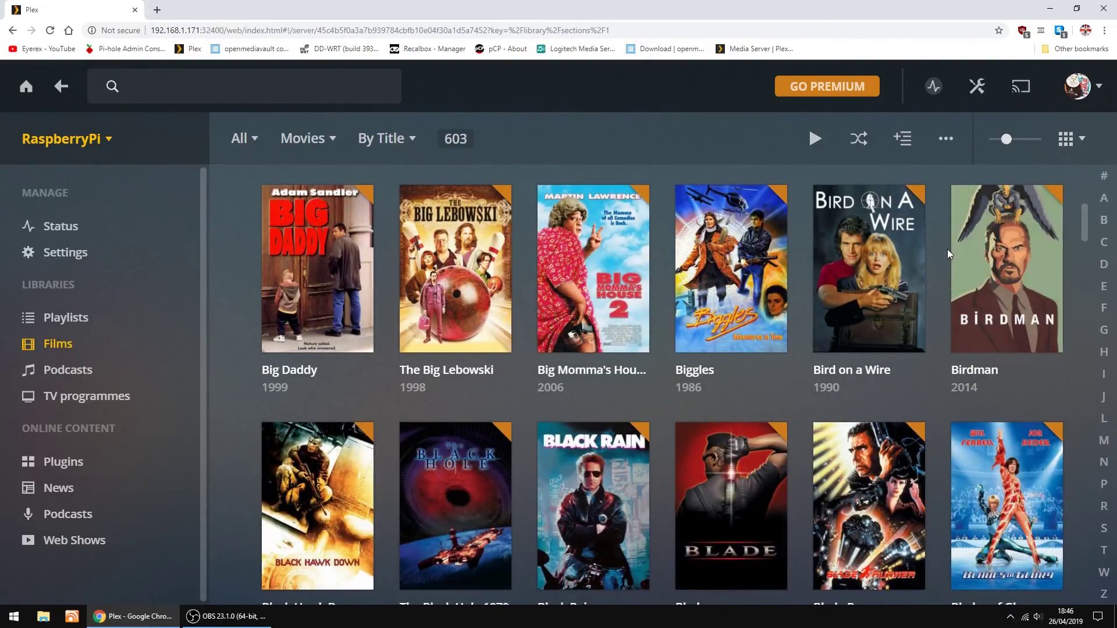
{"action": "scroll", "coordinate": [947, 249], "scroll_direction": "down", "scroll_amount": 4}
{"action": "scroll", "coordinate": [946, 245], "scroll_direction": "down", "scroll_amount": 4}
{"action": "scroll", "coordinate": [946, 242], "scroll_direction": "down", "scroll_amount": 4}
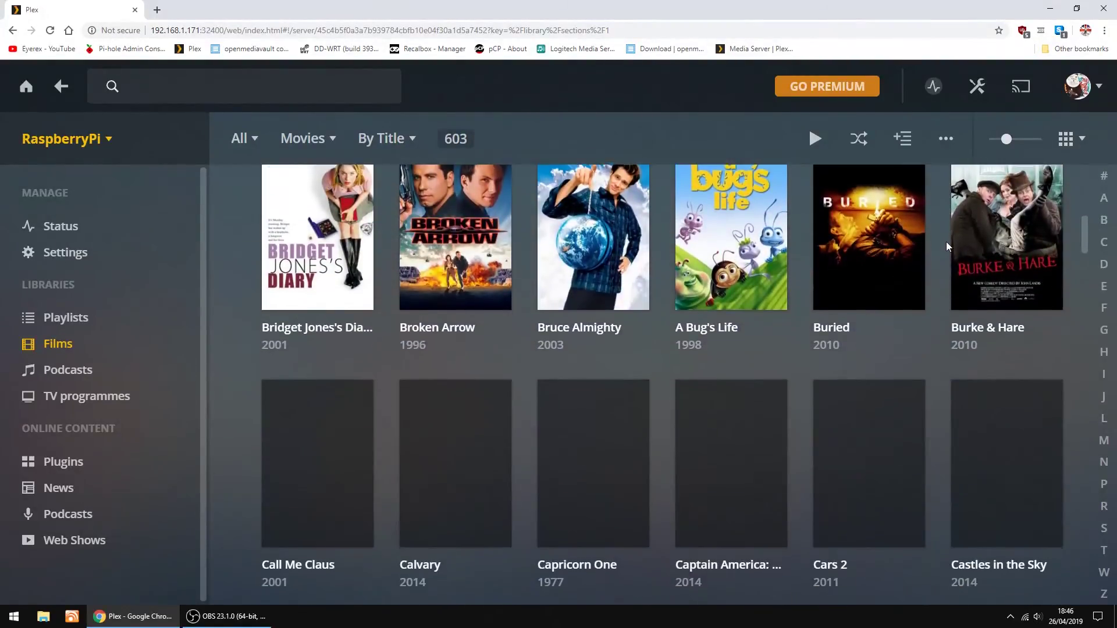
{"action": "scroll", "coordinate": [946, 239], "scroll_direction": "down", "scroll_amount": 3}
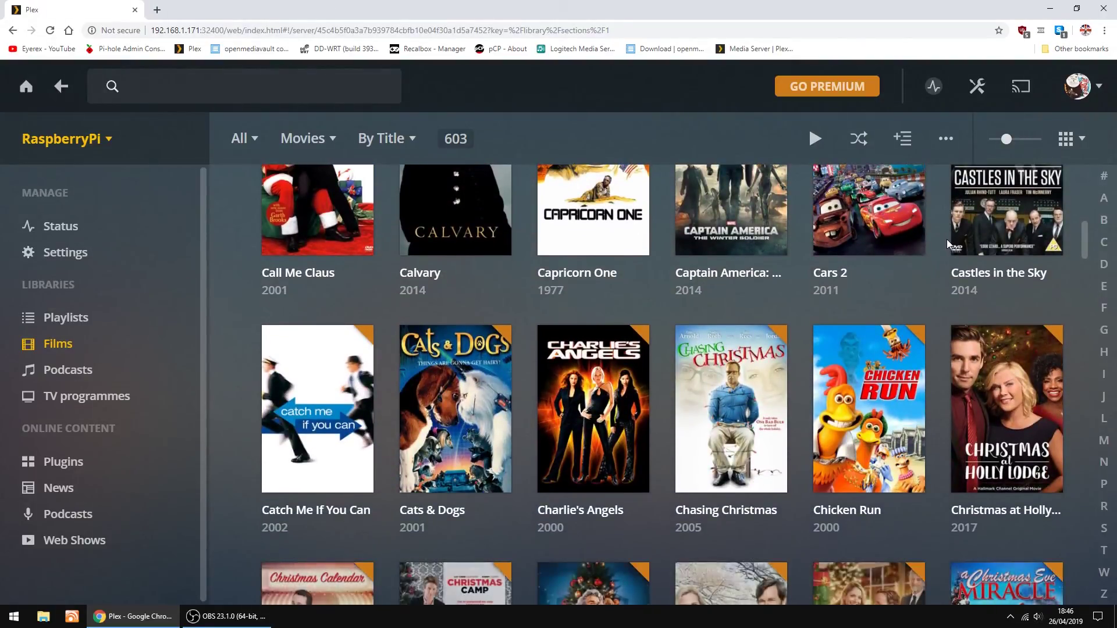
{"action": "scroll", "coordinate": [947, 239], "scroll_direction": "down", "scroll_amount": 5}
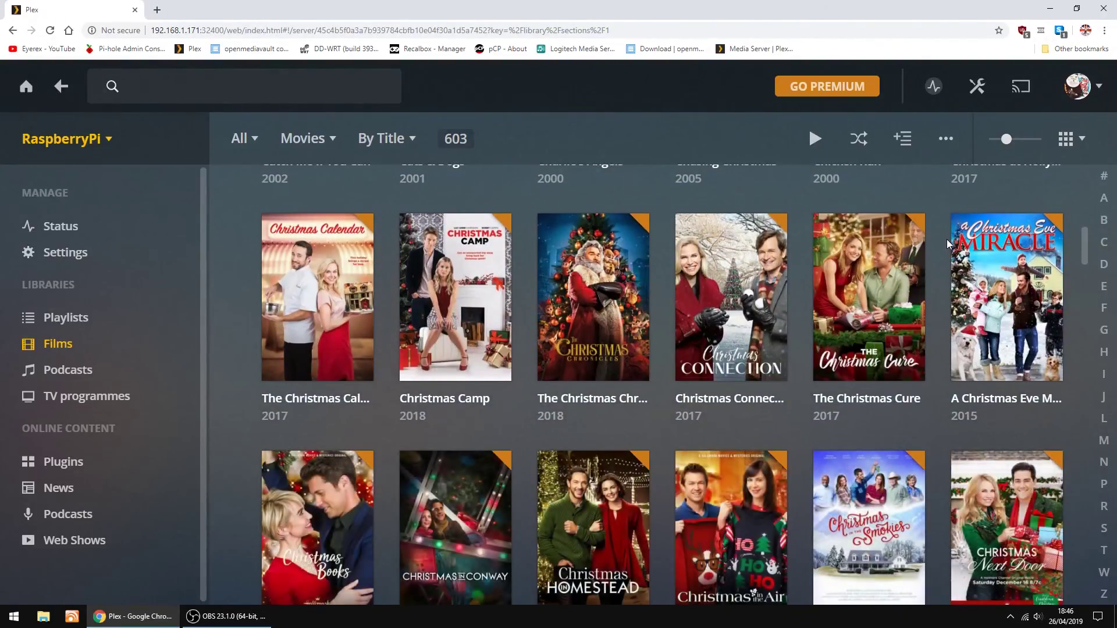
{"action": "scroll", "coordinate": [947, 240], "scroll_direction": "down", "scroll_amount": 3}
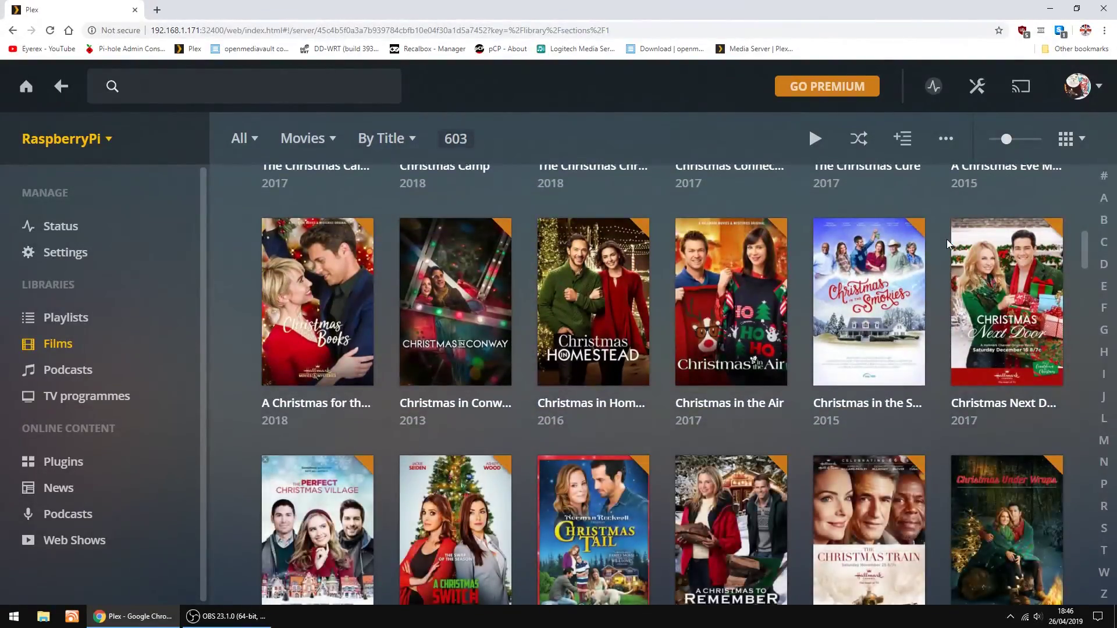
{"action": "scroll", "coordinate": [947, 239], "scroll_direction": "down", "scroll_amount": 4}
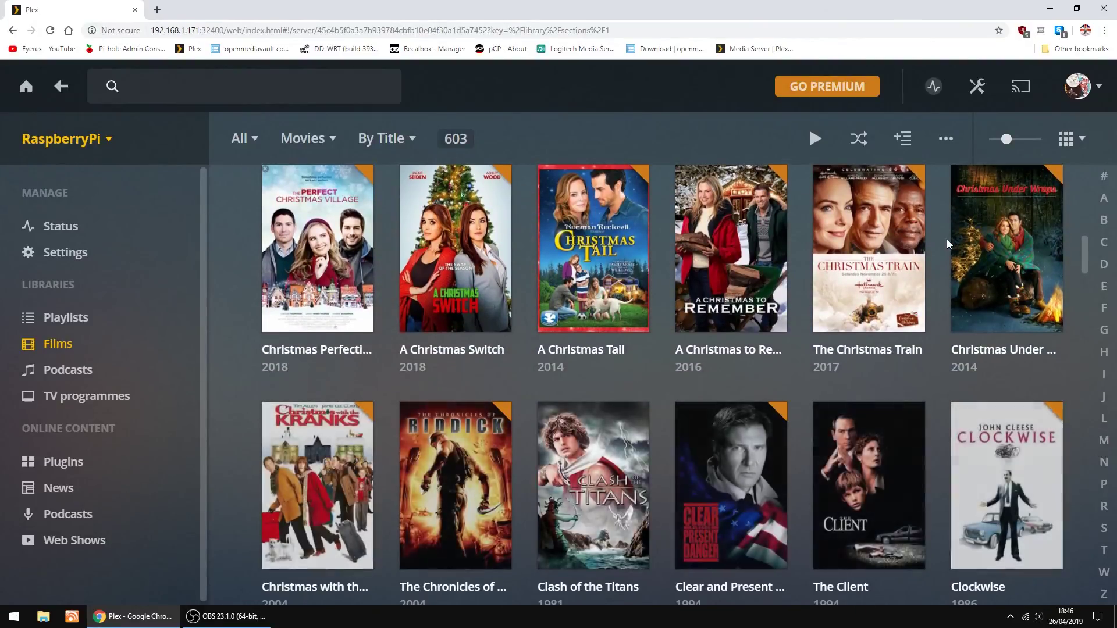
{"action": "scroll", "coordinate": [947, 239], "scroll_direction": "down", "scroll_amount": 4}
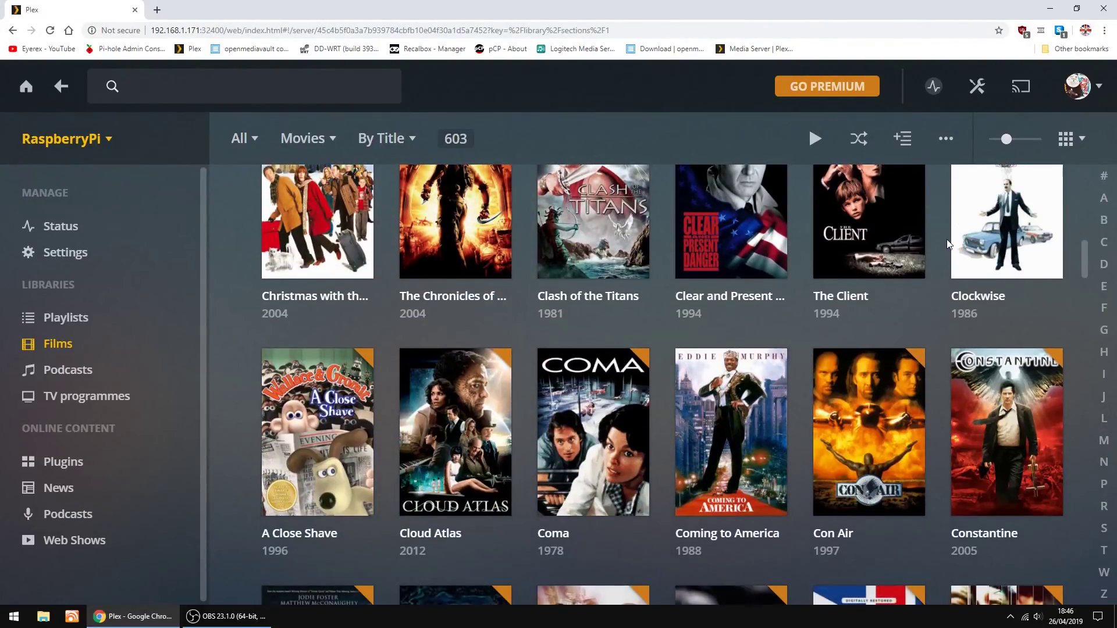
{"action": "scroll", "coordinate": [947, 239], "scroll_direction": "down", "scroll_amount": 4}
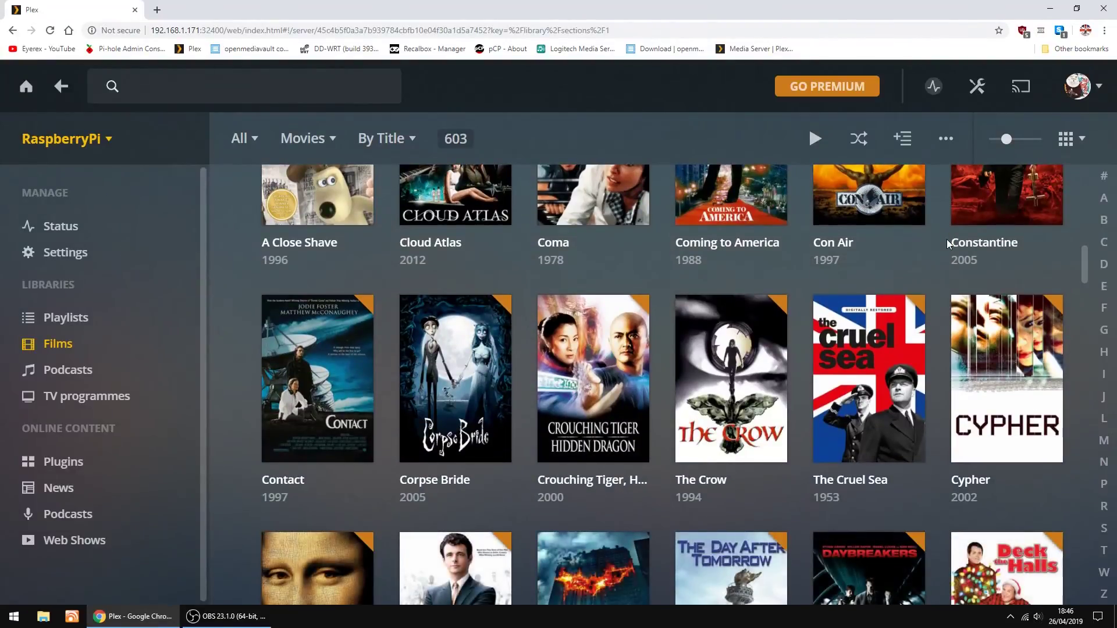
{"action": "scroll", "coordinate": [947, 239], "scroll_direction": "down", "scroll_amount": 5}
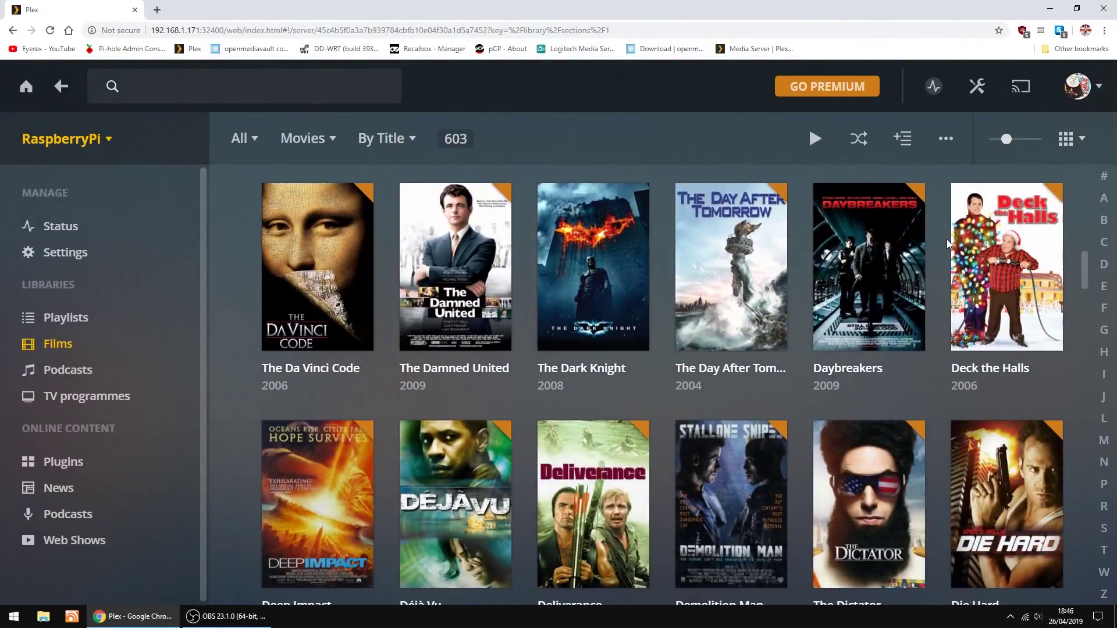
{"action": "scroll", "coordinate": [947, 239], "scroll_direction": "down", "scroll_amount": 3}
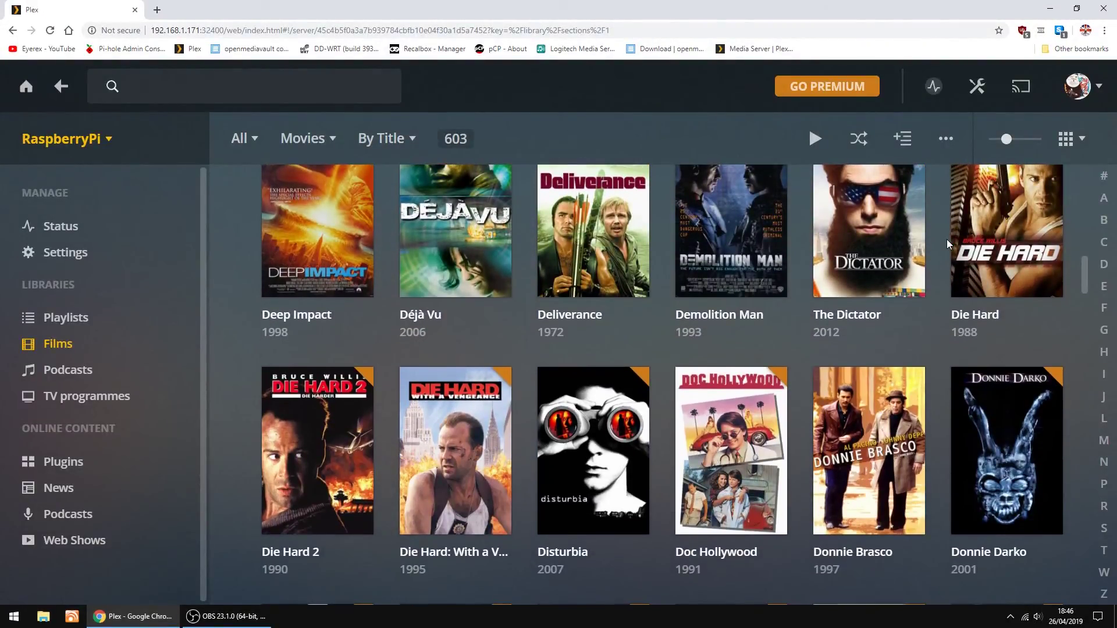
{"action": "scroll", "coordinate": [947, 240], "scroll_direction": "down", "scroll_amount": 3}
{"action": "scroll", "coordinate": [947, 239], "scroll_direction": "down", "scroll_amount": 1}
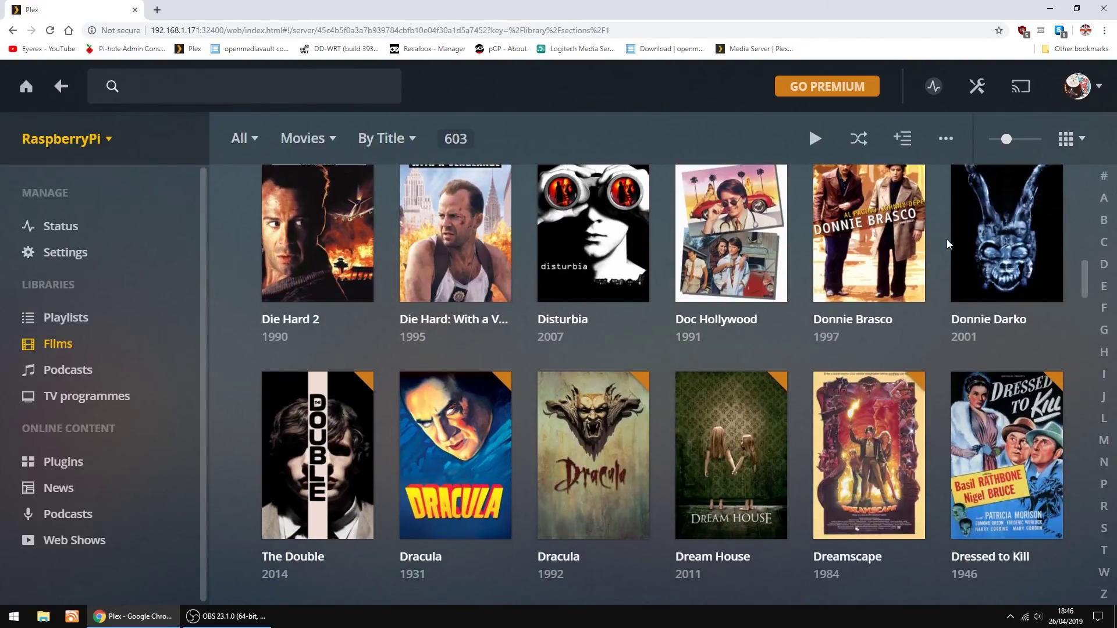
{"action": "scroll", "coordinate": [947, 239], "scroll_direction": "down", "scroll_amount": 3}
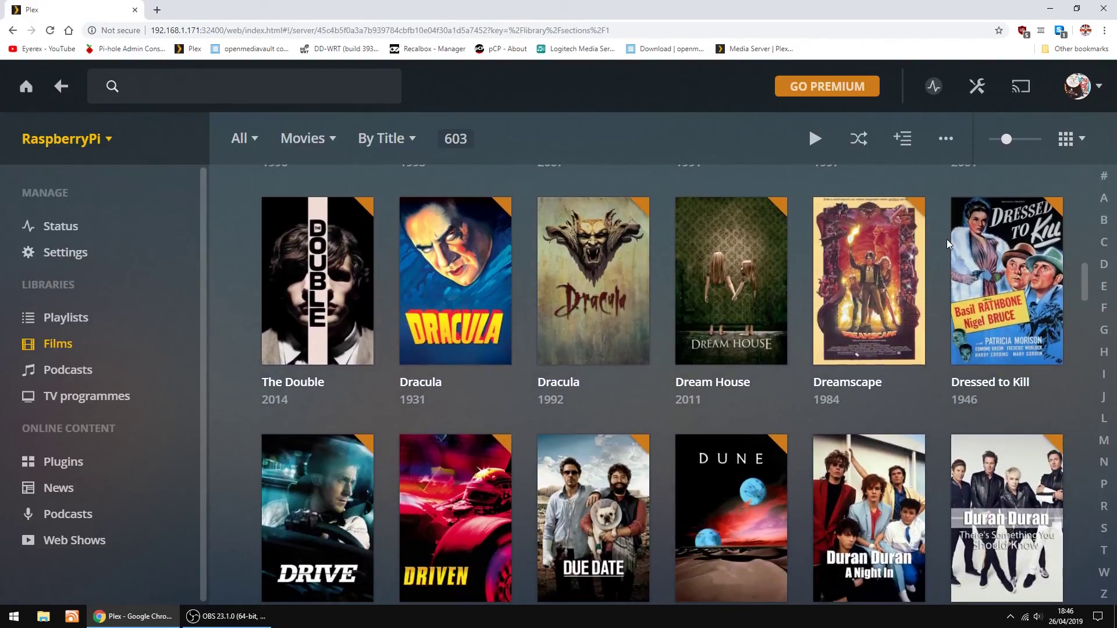
{"action": "scroll", "coordinate": [947, 239], "scroll_direction": "down", "scroll_amount": 5}
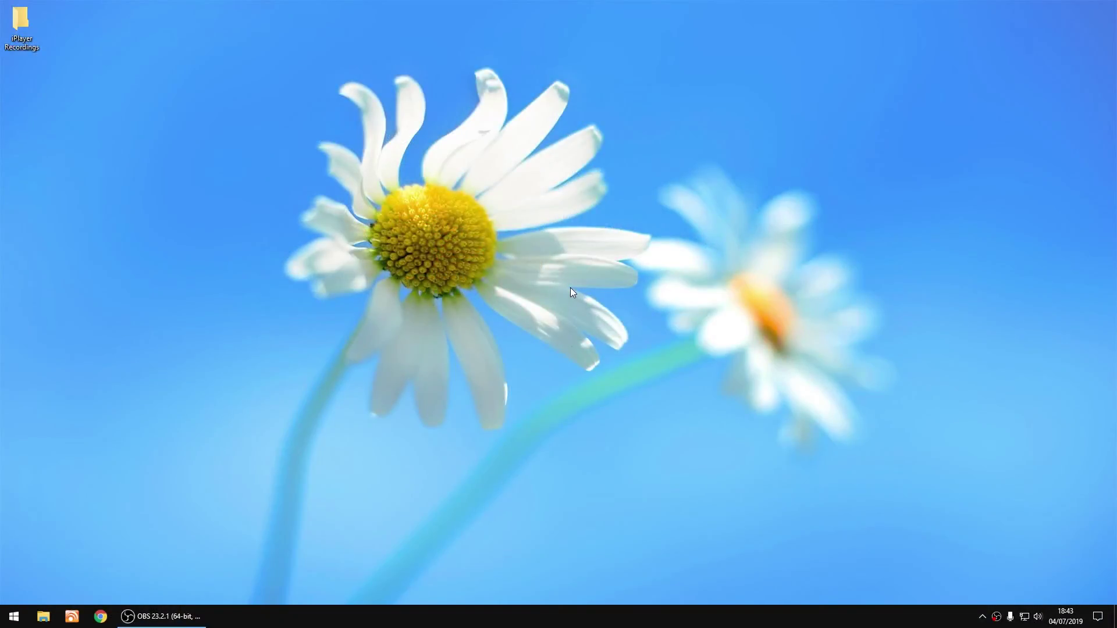
Open Chrome and log in to openmediavault at 192.168.1.171 with the saved admin credentials
{"action": "left_click", "coordinate": [100, 616]}
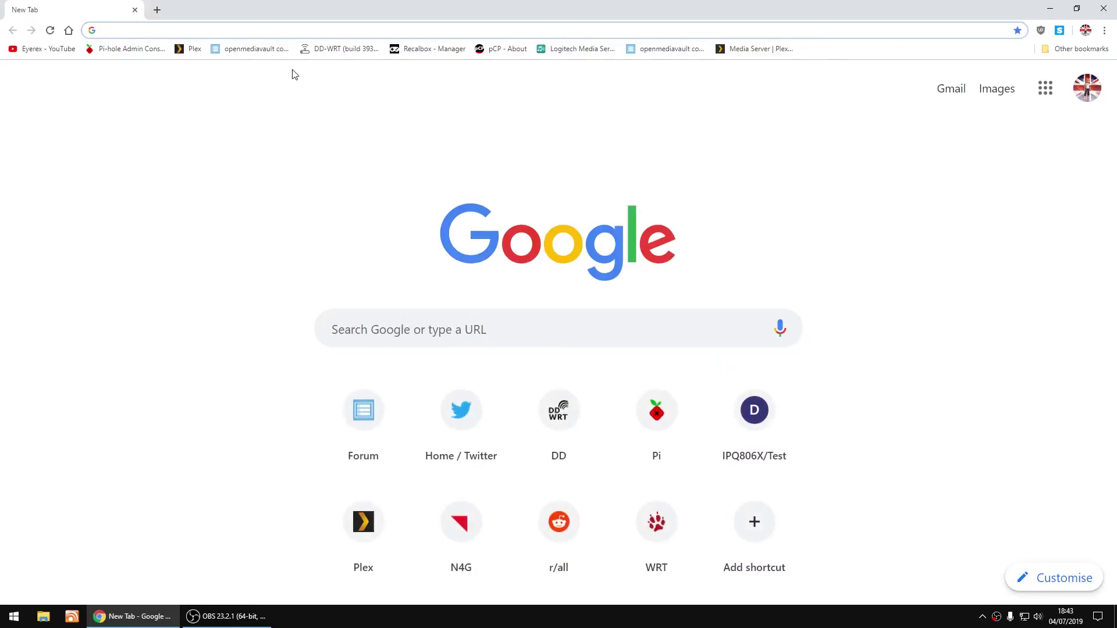
{"action": "left_click", "coordinate": [253, 52]}
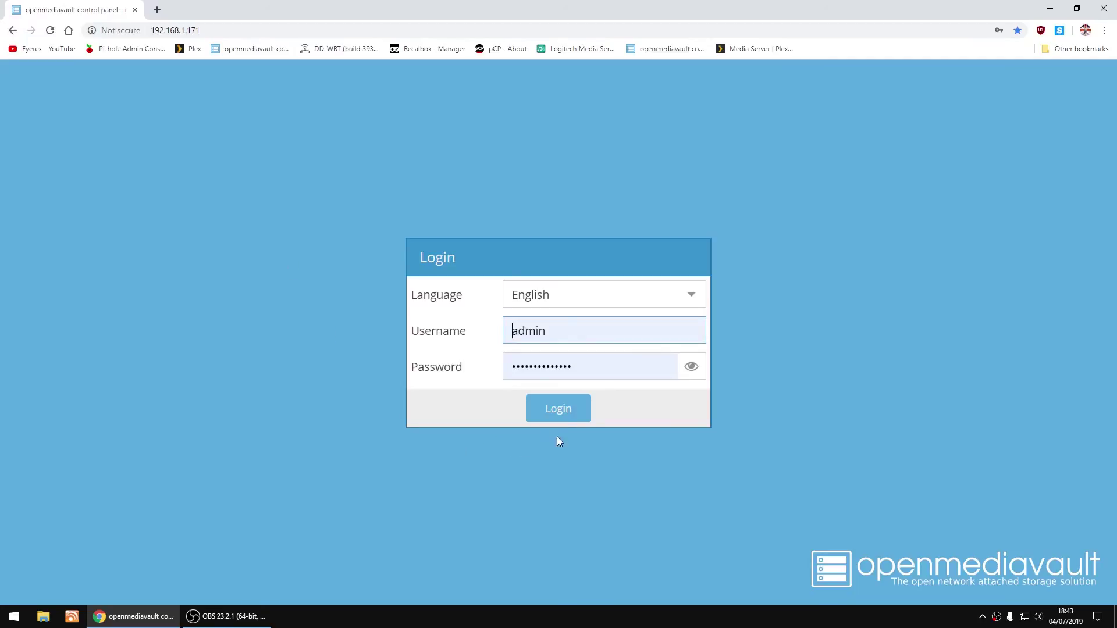
{"action": "left_click", "coordinate": [567, 414]}
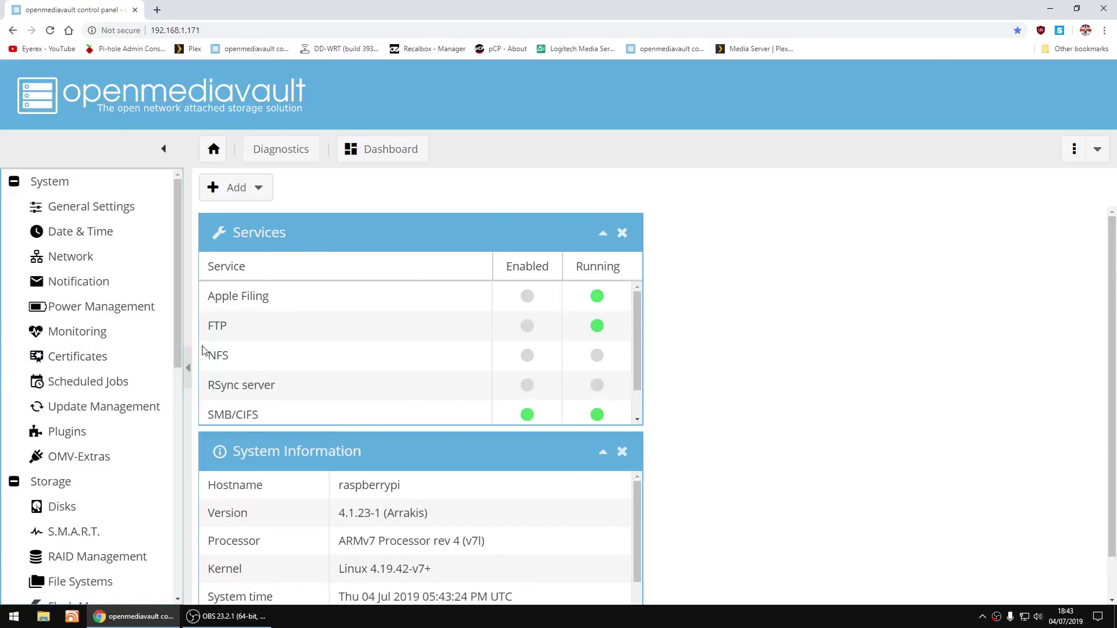
In Update Management, check for updates and select plexmediaserver 1.16.1.1291 for upgrade
{"action": "left_click", "coordinate": [75, 412]}
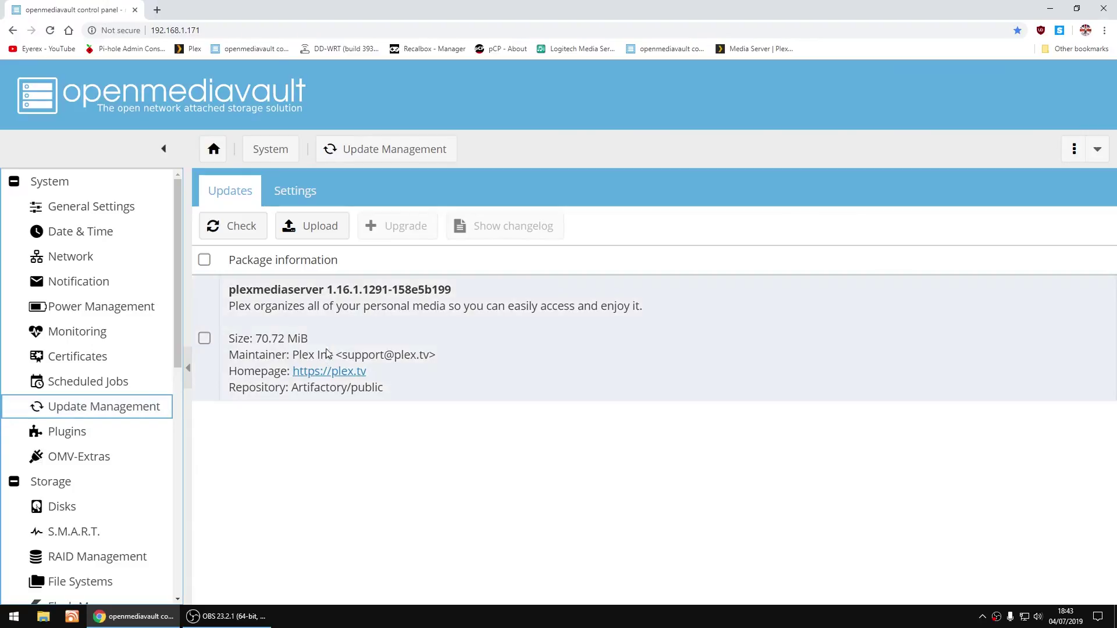
{"action": "left_click", "coordinate": [244, 227]}
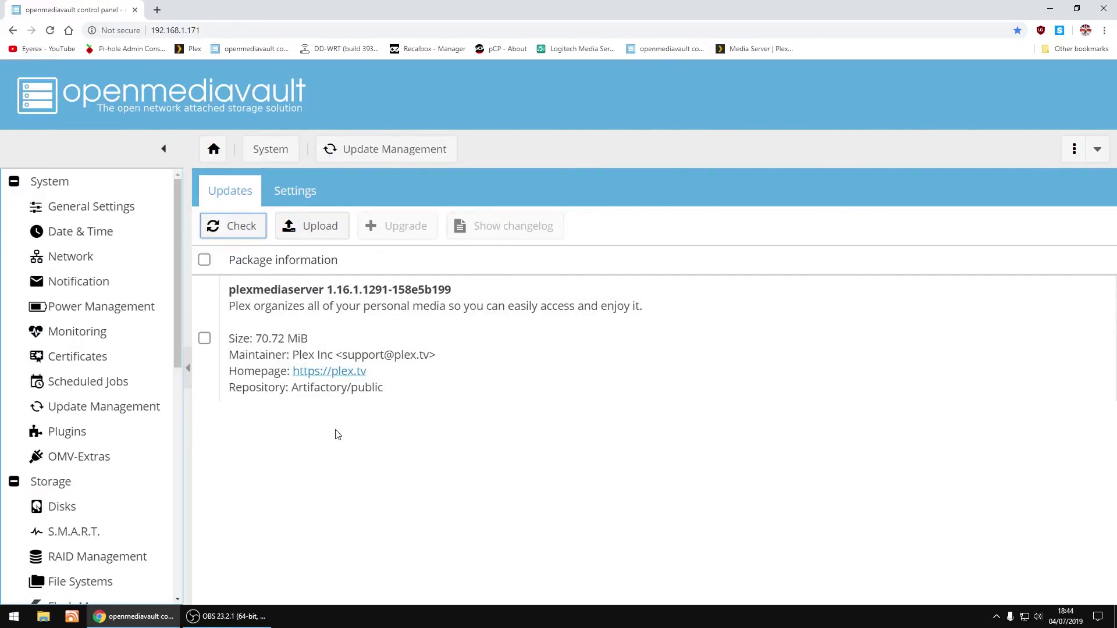
{"action": "left_click", "coordinate": [204, 339]}
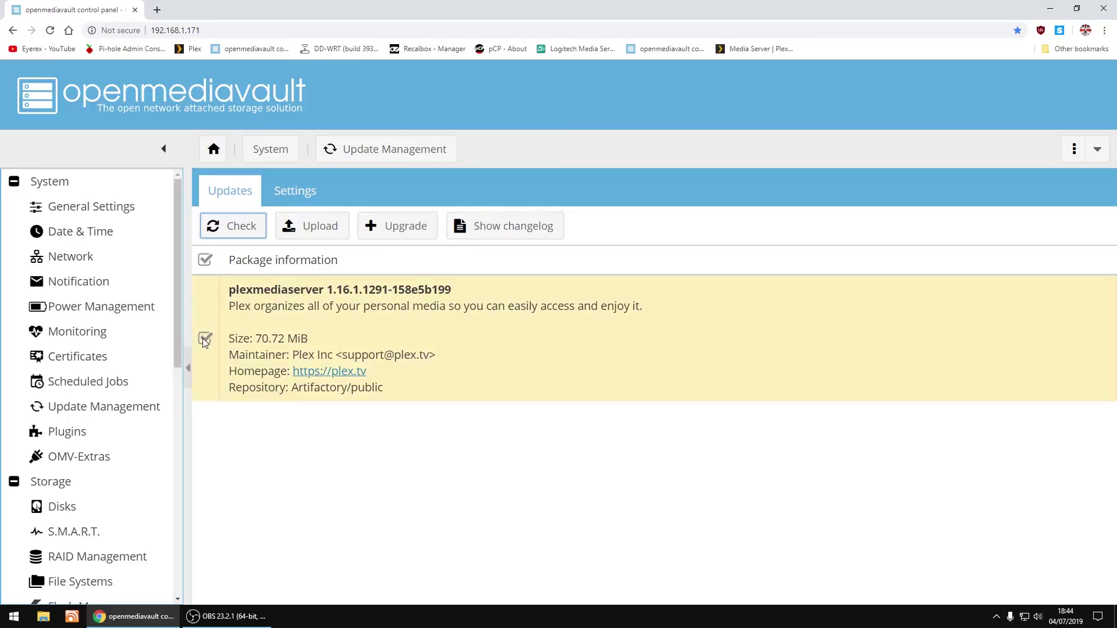